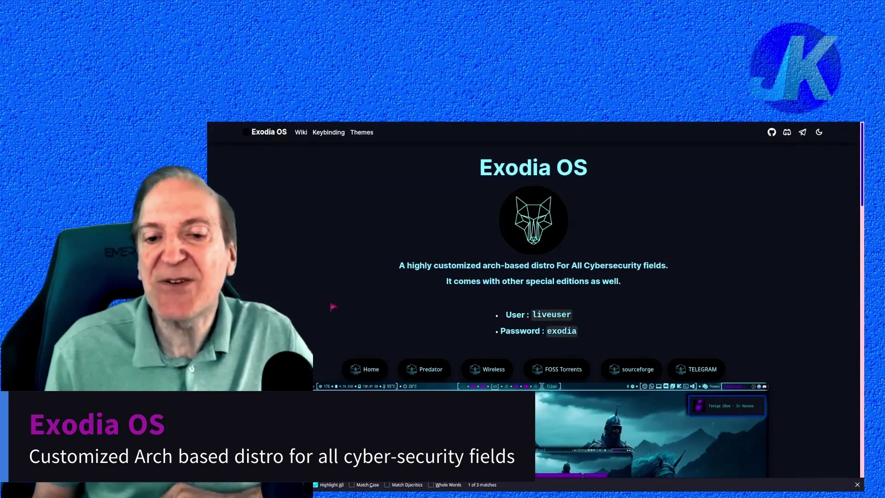
- Scroll the Exodia OS homepage past About, Benefits and Editions to the Features list
{"action": "scroll", "coordinate": [376, 301], "scroll_direction": "down", "scroll_amount": 3}
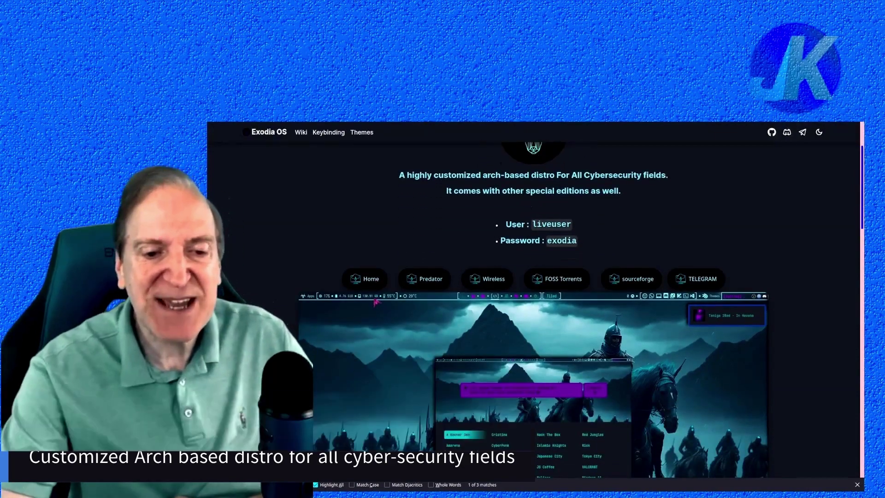
{"action": "scroll", "coordinate": [376, 300], "scroll_direction": "down", "scroll_amount": 9}
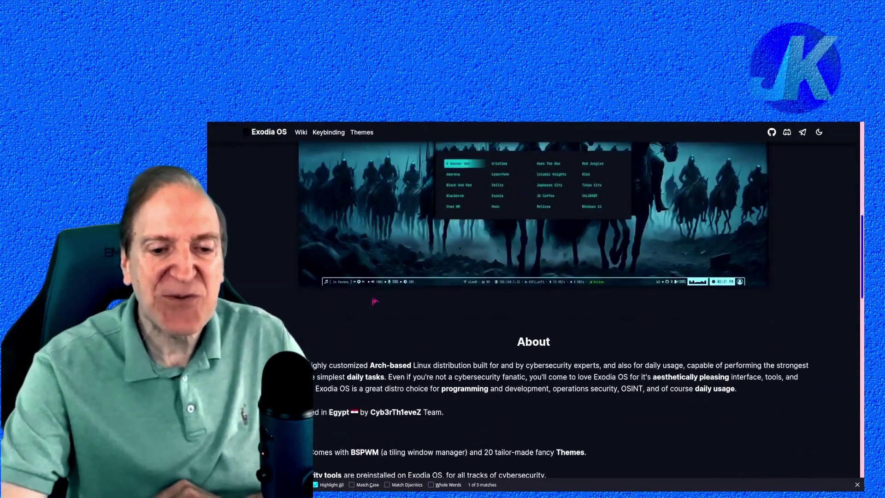
{"action": "scroll", "coordinate": [376, 300], "scroll_direction": "down", "scroll_amount": 9}
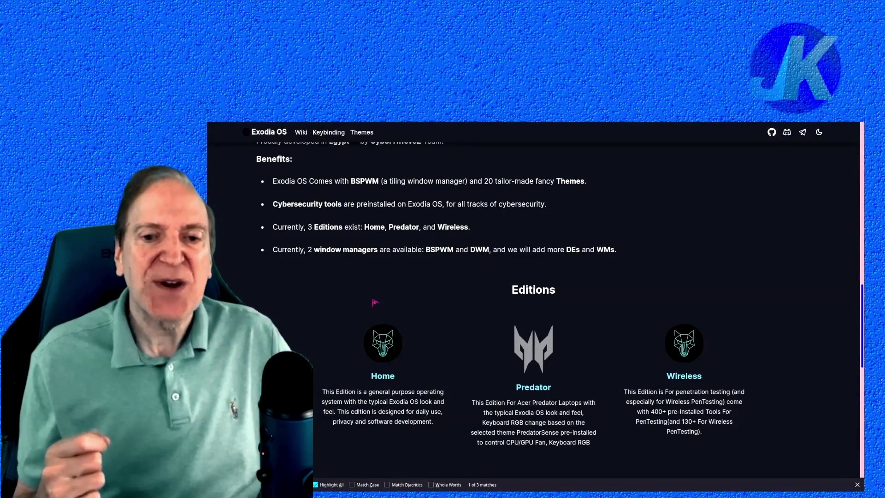
{"action": "scroll", "coordinate": [376, 301], "scroll_direction": "down", "scroll_amount": 3}
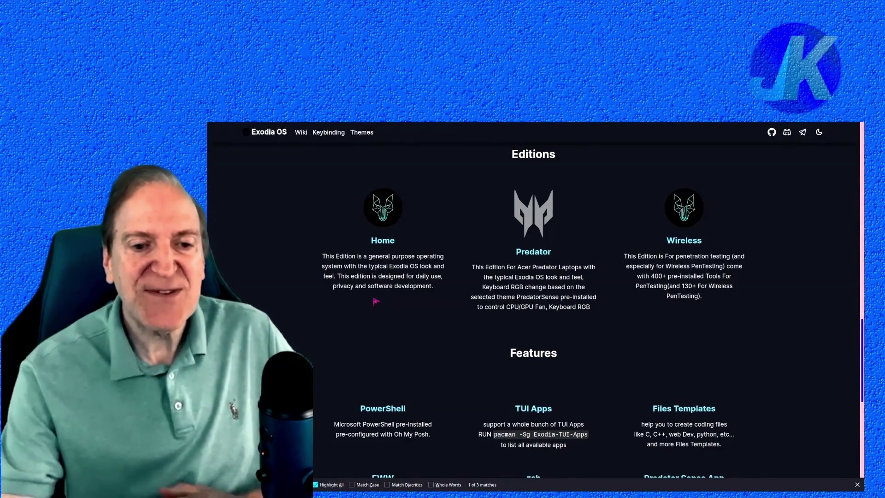
{"action": "scroll", "coordinate": [404, 349], "scroll_direction": "down", "scroll_amount": 3}
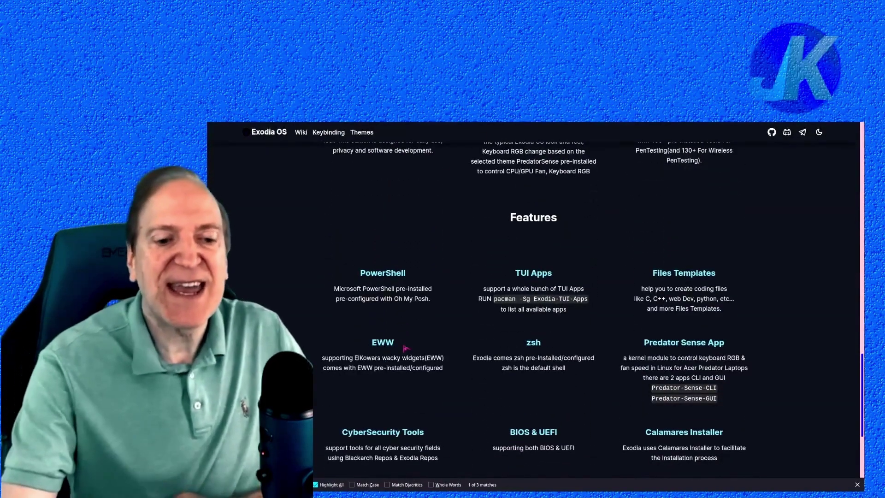
{"action": "scroll", "coordinate": [408, 349], "scroll_direction": "down", "scroll_amount": 1}
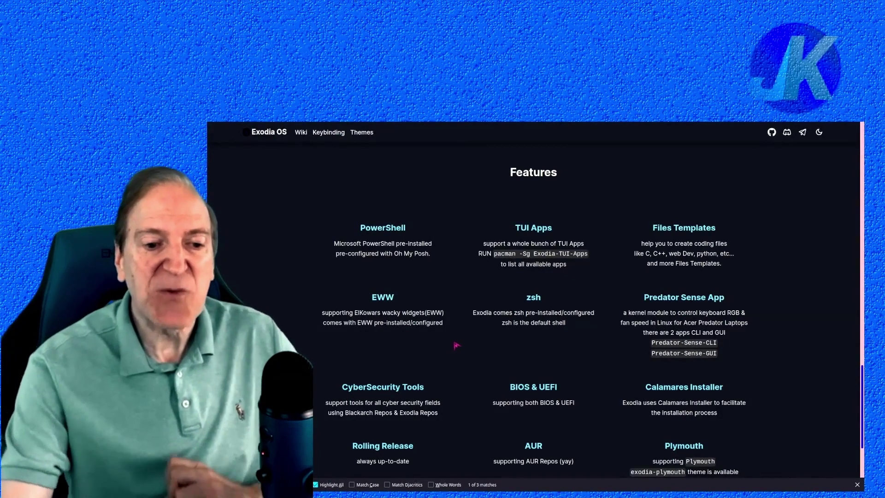
{"action": "scroll", "coordinate": [456, 346], "scroll_direction": "down", "scroll_amount": 1}
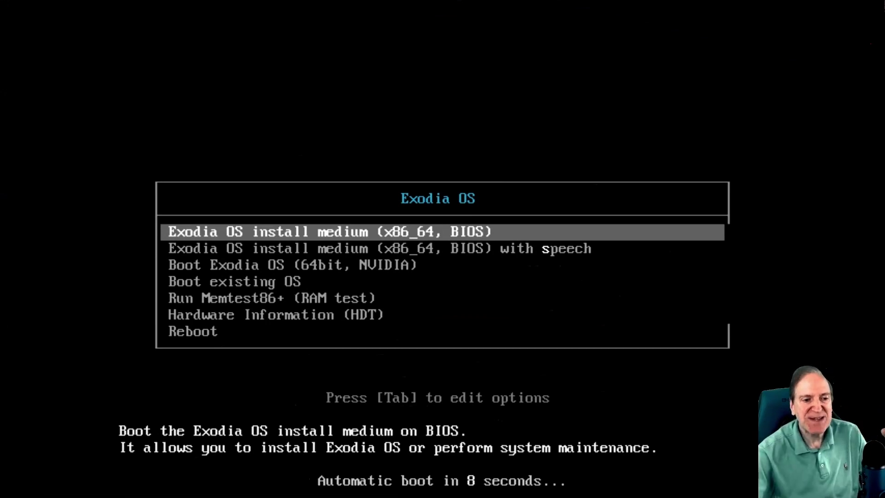
- Boot the 'Exodia OS install medium (x86_64, BIOS)' entry into the live desktop
{"action": "key", "text": "Return"}
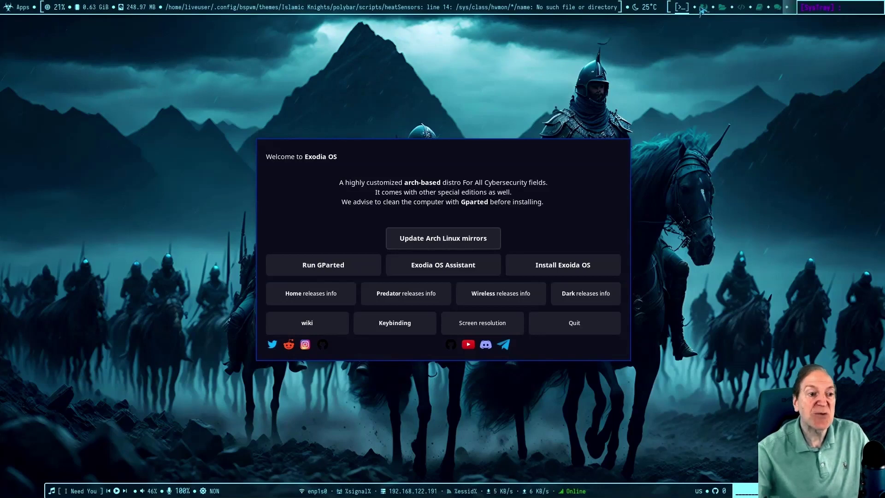
- Switch workspaces, then open and dismiss the Apps launcher
{"action": "scroll", "coordinate": [710, 10], "scroll_direction": "down", "scroll_amount": 3}
{"action": "scroll", "coordinate": [746, 9], "scroll_direction": "up", "scroll_amount": 3}
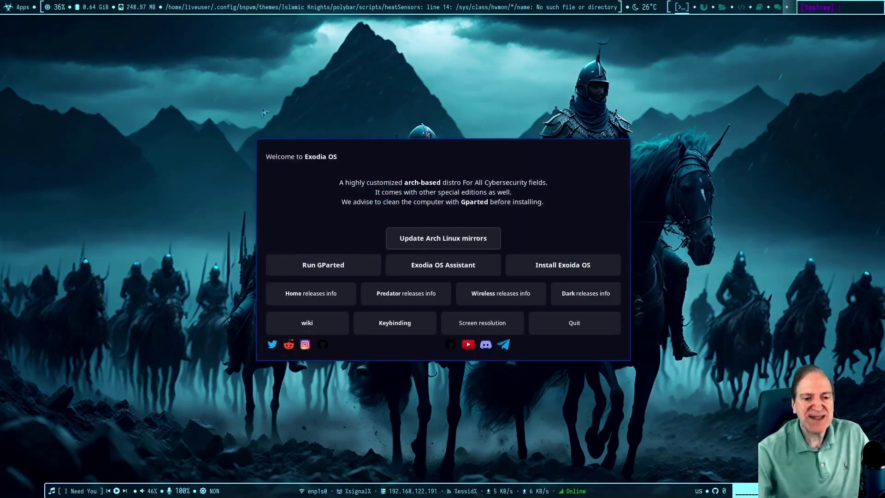
{"action": "left_click", "coordinate": [10, 9]}
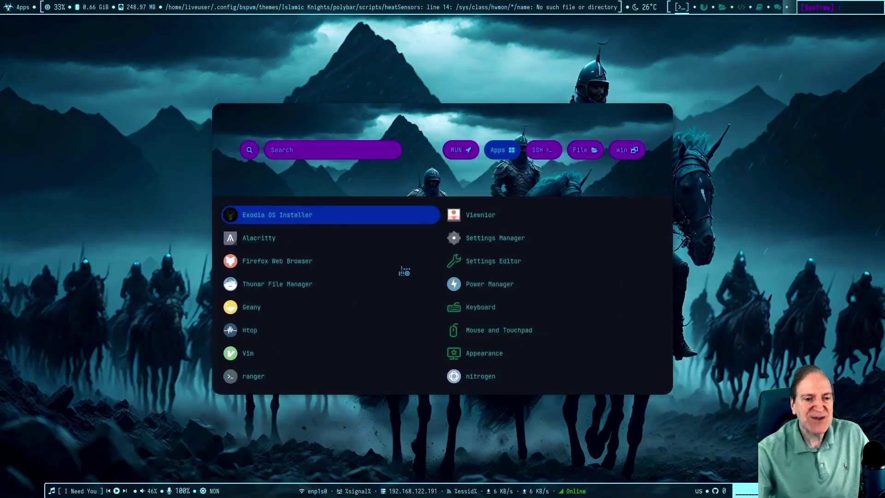
{"action": "scroll", "coordinate": [402, 272], "scroll_direction": "down", "scroll_amount": 5}
{"action": "scroll", "coordinate": [402, 272], "scroll_direction": "up", "scroll_amount": 3}
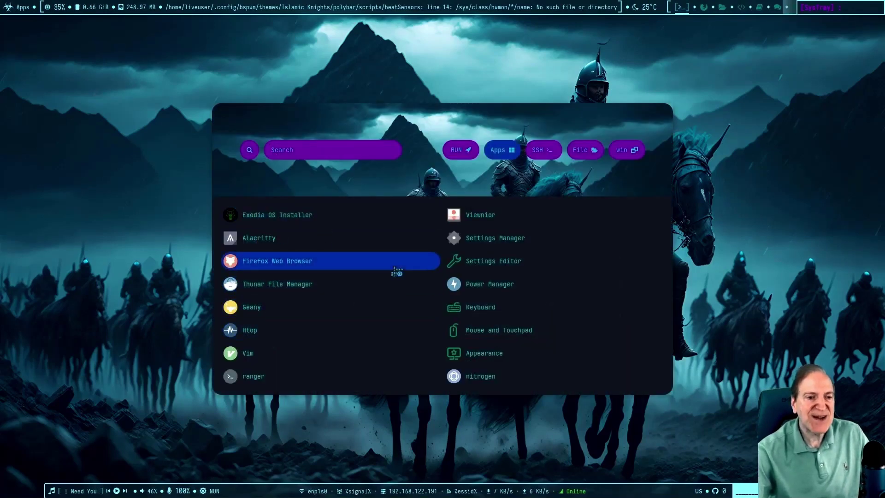
{"action": "left_click", "coordinate": [208, 236]}
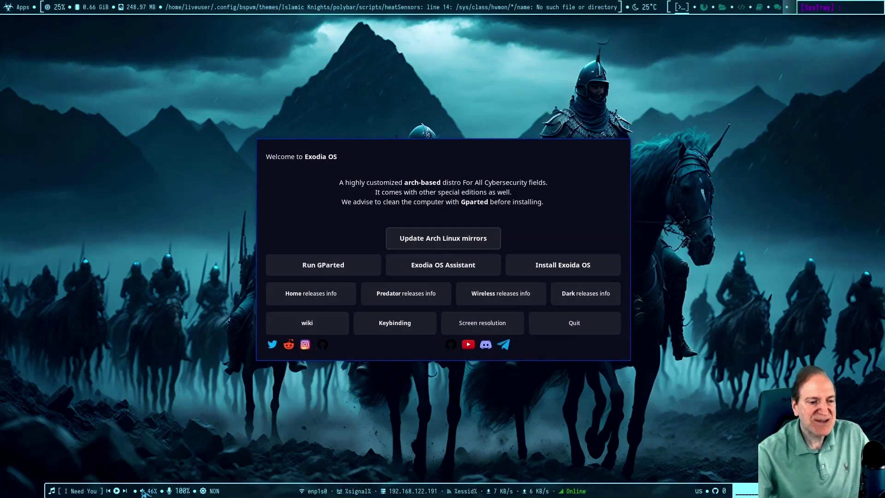
- Lower the polybar volume to 41%, then open and close the power menu
{"action": "scroll", "coordinate": [151, 493], "scroll_direction": "up", "scroll_amount": 1}
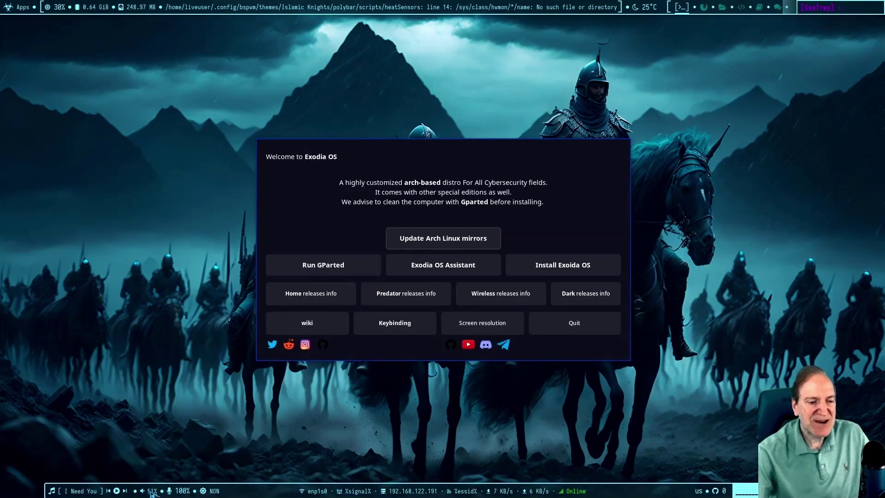
{"action": "scroll", "coordinate": [152, 493], "scroll_direction": "down", "scroll_amount": 1}
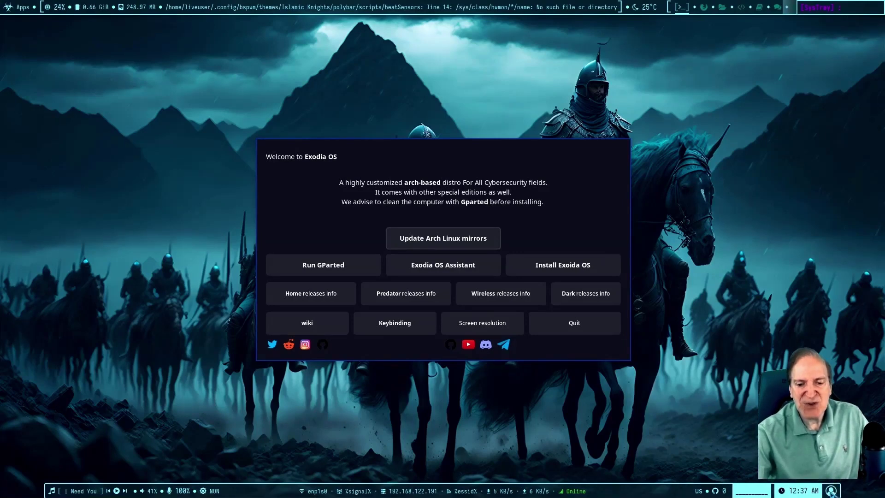
{"action": "left_click", "coordinate": [831, 491]}
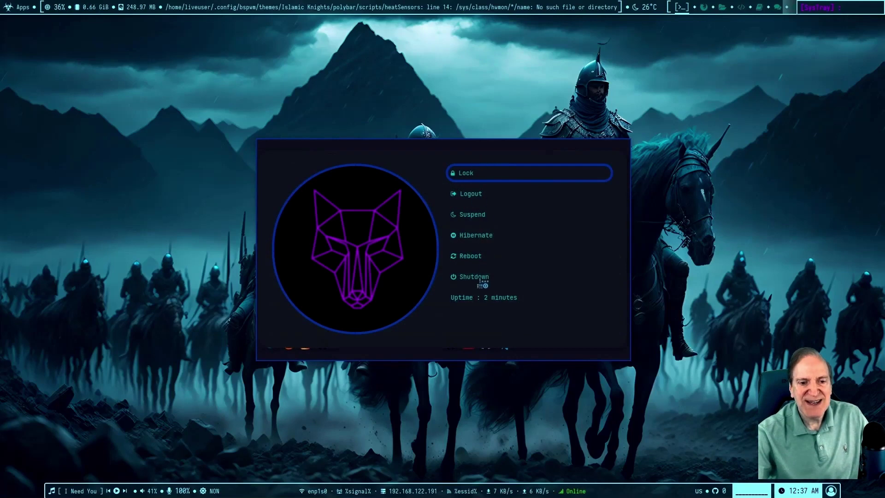
{"action": "left_click", "coordinate": [737, 362]}
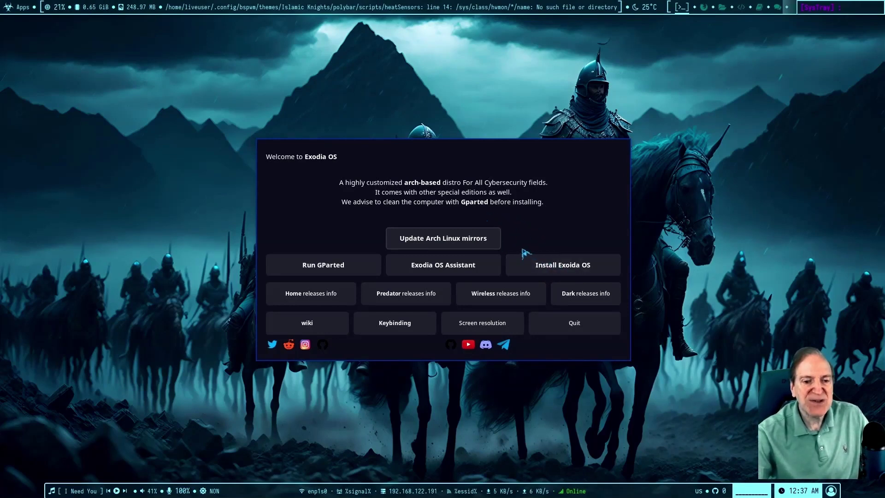
- Start the Arch Linux mirror update, then cancel its authentication prompt
{"action": "left_click", "coordinate": [477, 238]}
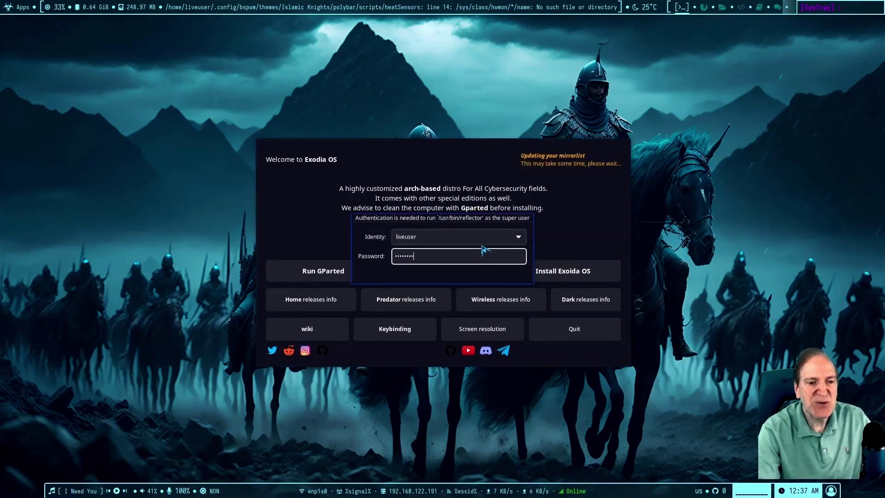
{"action": "key", "text": "Return"}
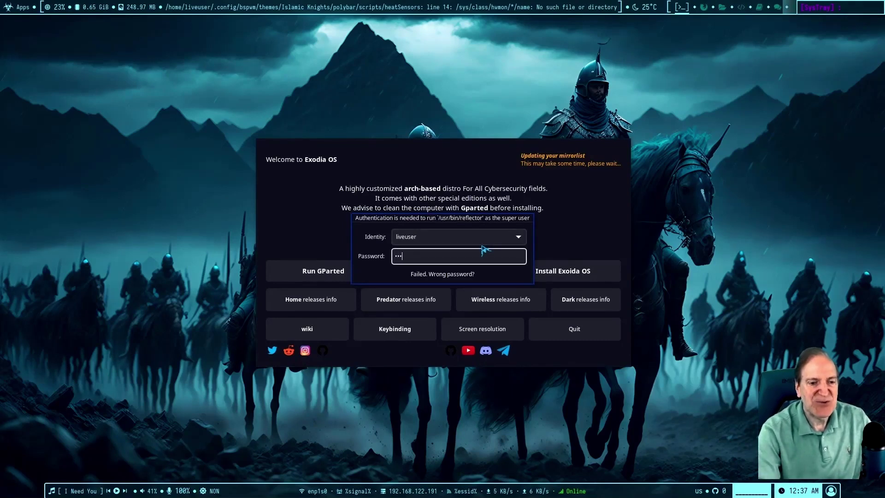
{"action": "key", "text": "Return"}
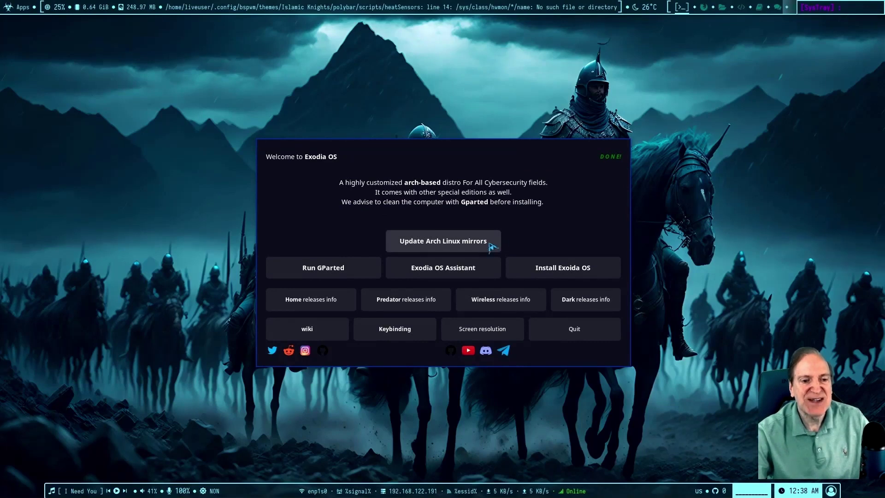
- Launch the Exodia OS installer, authenticating with the liveuser password
{"action": "left_click", "coordinate": [571, 271]}
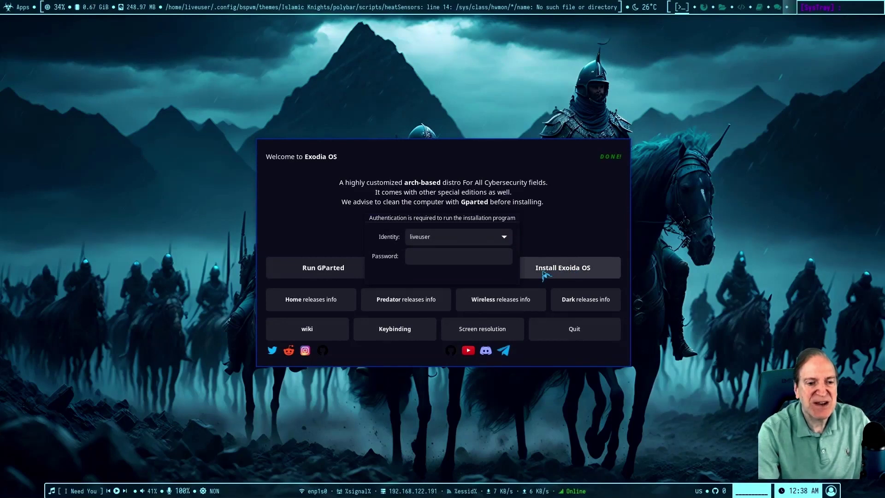
{"action": "left_click", "coordinate": [446, 258]}
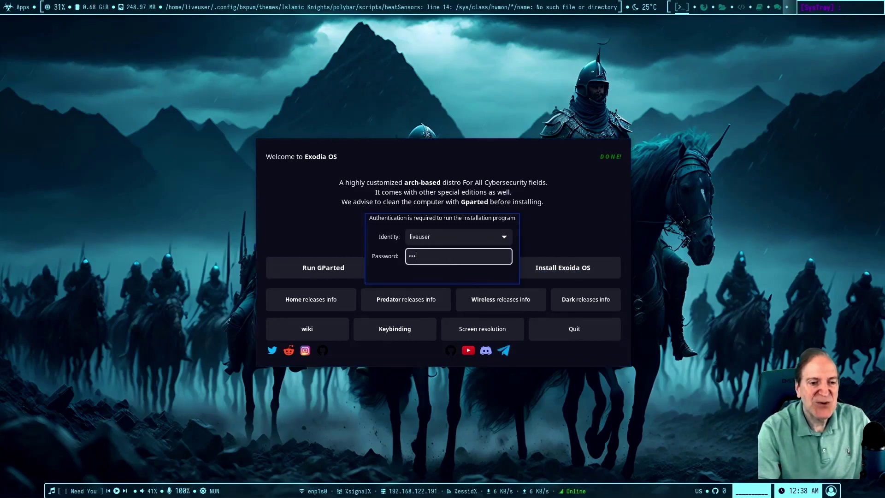
{"action": "key", "text": "Return"}
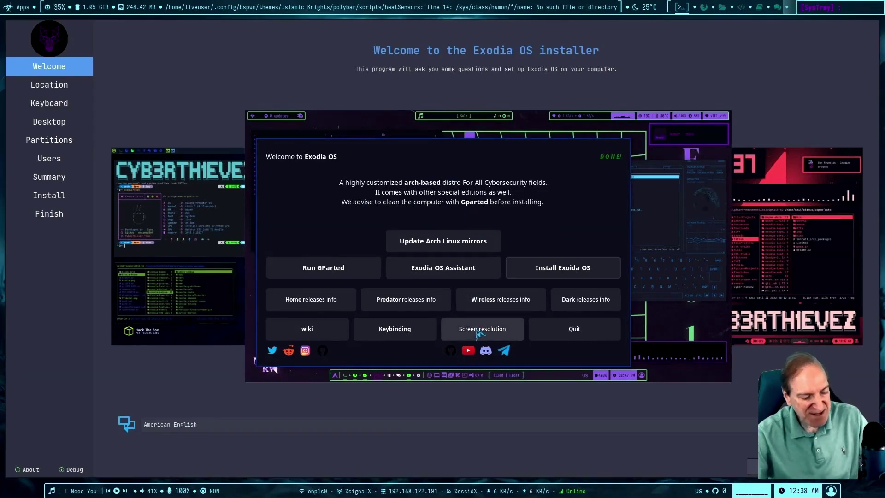
- Close the welcome window and keep the New York location and English (US) keyboard
{"action": "key", "text": "super+c"}
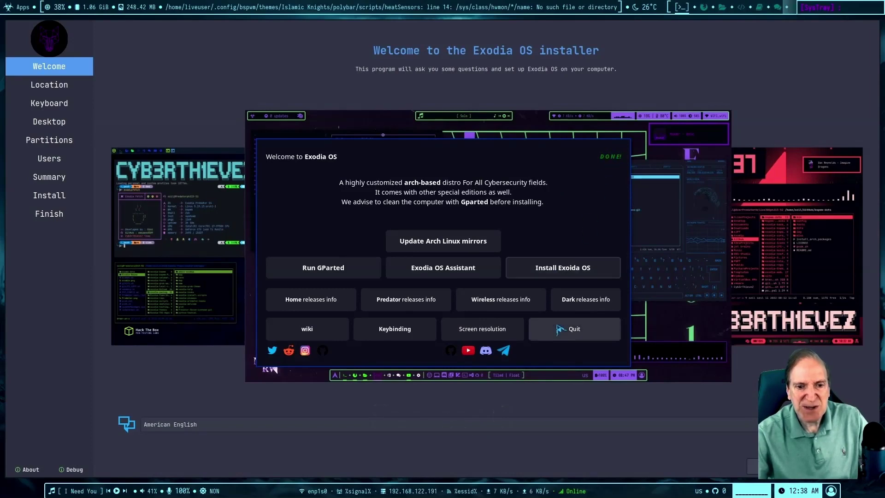
{"action": "left_click", "coordinate": [564, 329]}
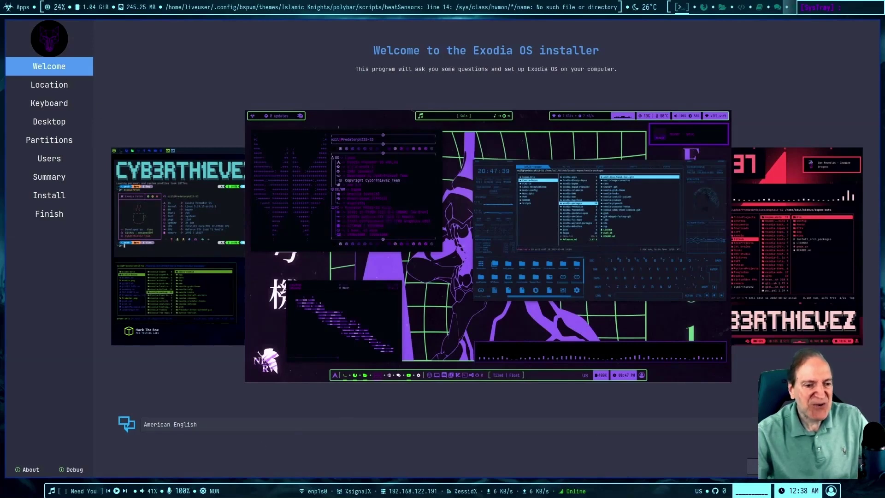
{"action": "key", "text": "alt+n"}
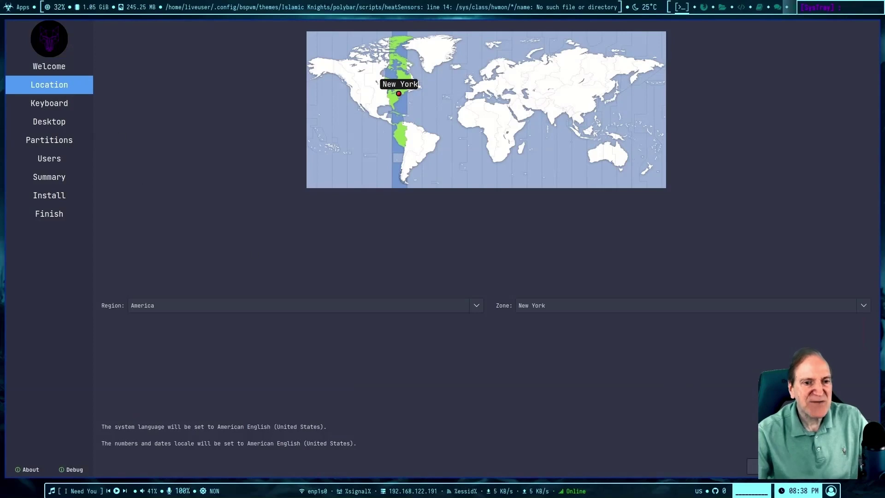
{"action": "key", "text": "alt+n"}
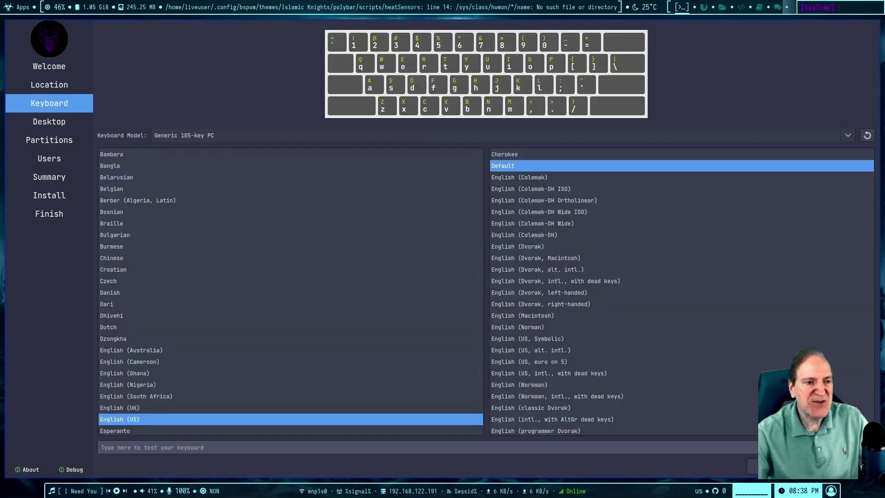
{"action": "key", "text": "alt+n"}
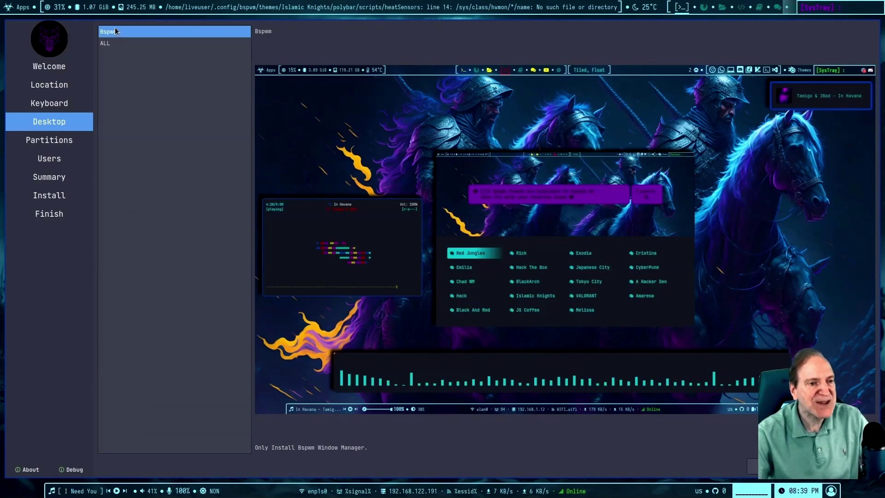
- Choose Bspwm as the only desktop to install
{"action": "left_click", "coordinate": [104, 45]}
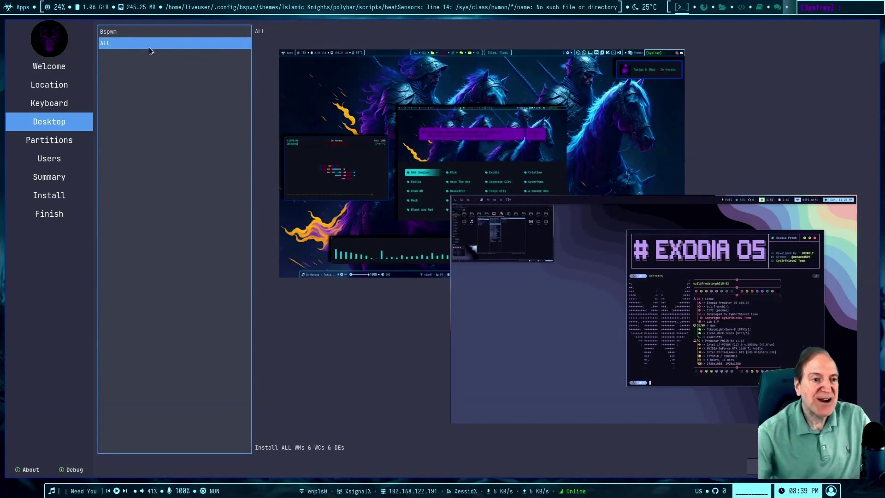
{"action": "left_click", "coordinate": [104, 31]}
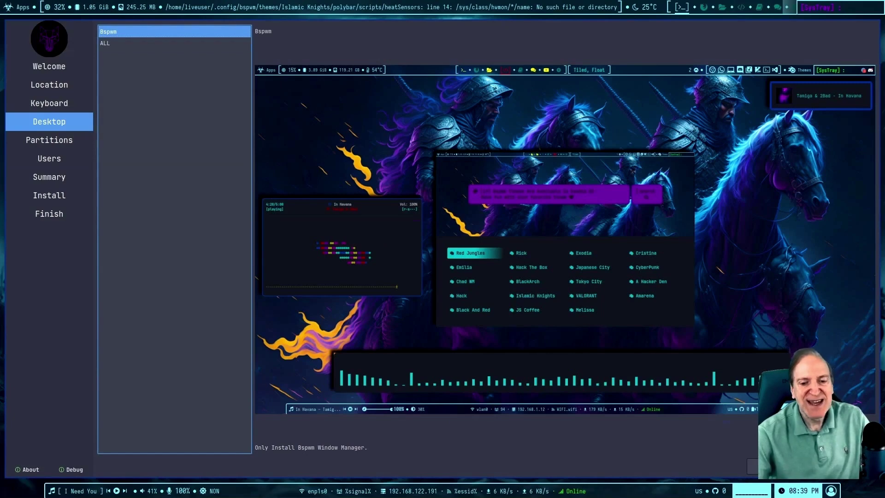
{"action": "left_click", "coordinate": [816, 467]}
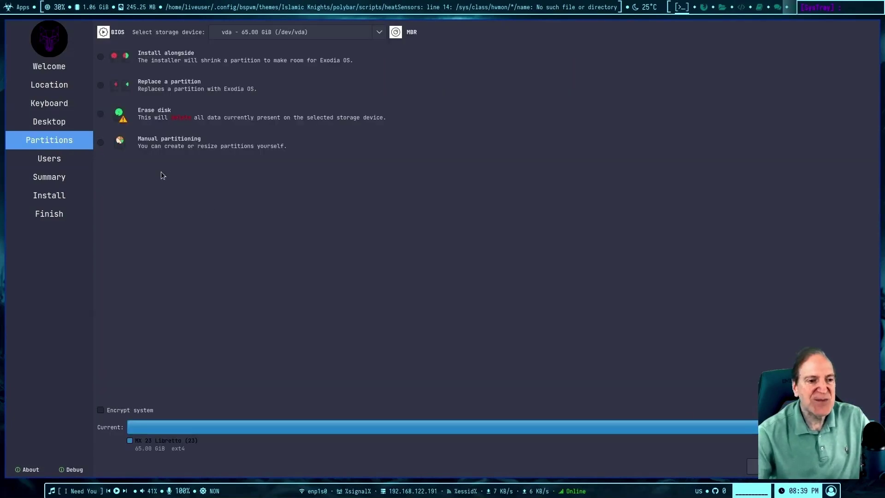
- Choose Erase disk on vda with Swap to file and the ext4 filesystem
{"action": "left_click", "coordinate": [110, 114]}
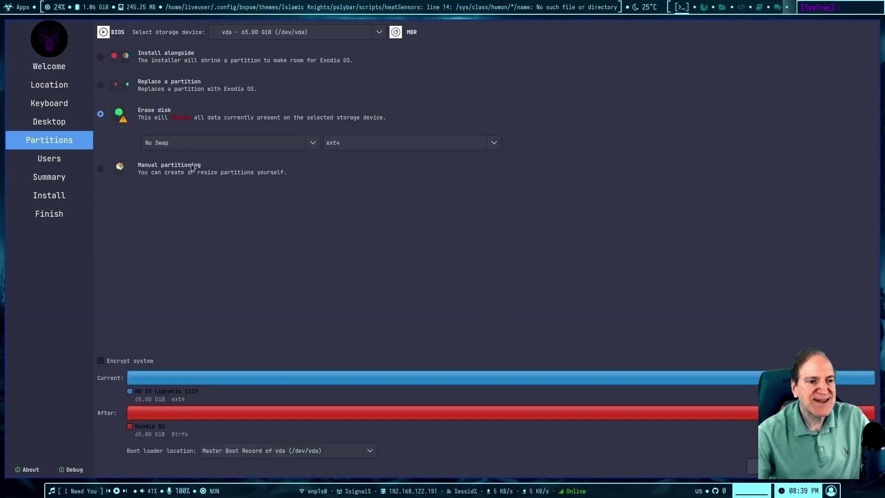
{"action": "left_click", "coordinate": [314, 143]}
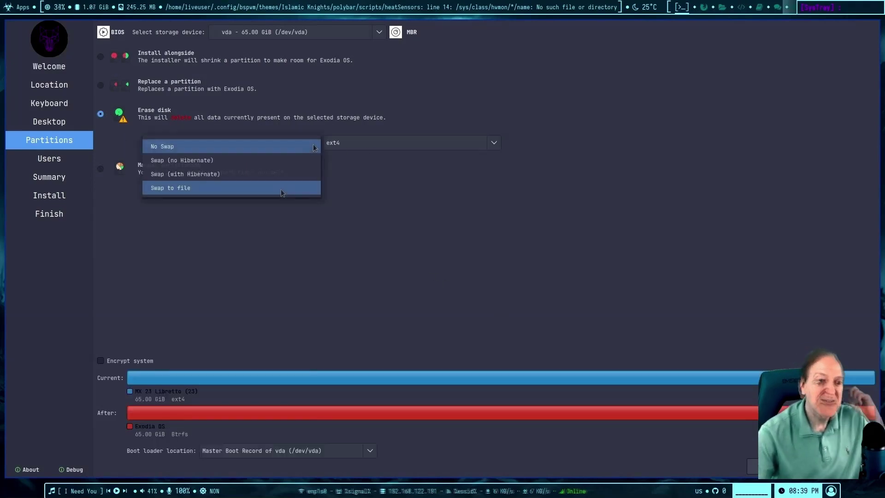
{"action": "left_click", "coordinate": [281, 189]}
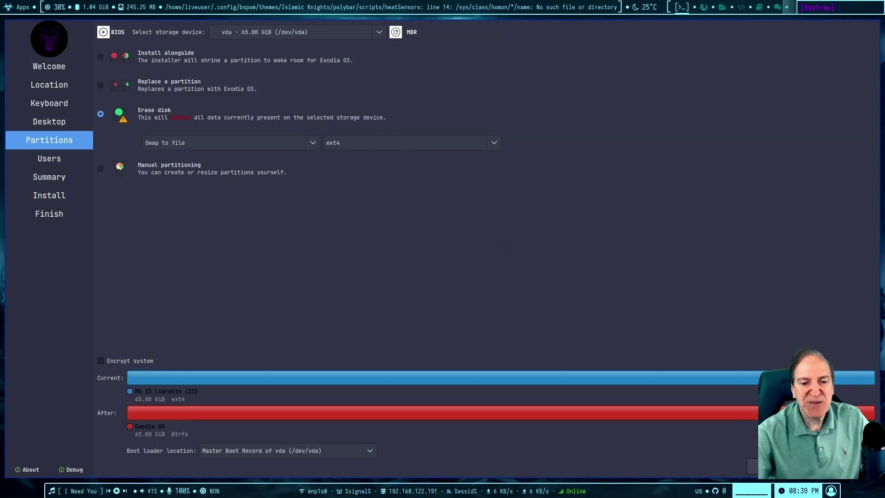
{"action": "left_click", "coordinate": [493, 143]}
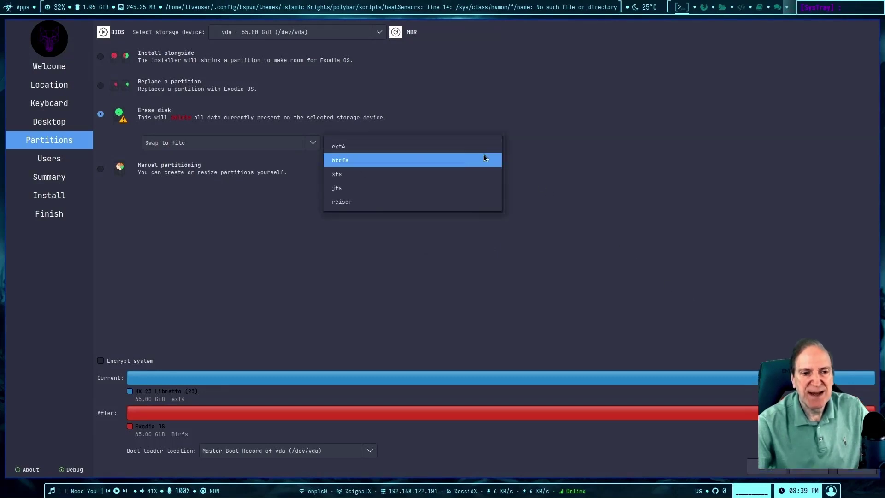
{"action": "left_click", "coordinate": [624, 166]}
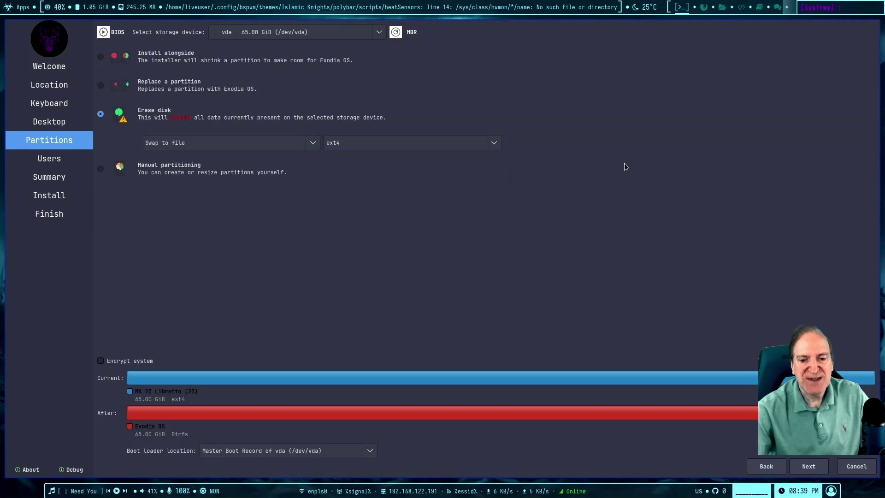
{"action": "left_click", "coordinate": [496, 143]}
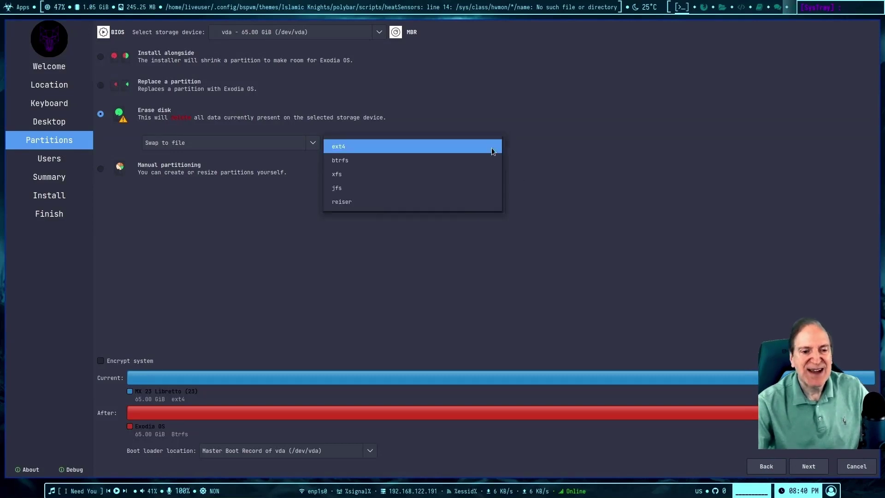
{"action": "left_click", "coordinate": [468, 160]}
{"action": "left_click", "coordinate": [809, 466]}
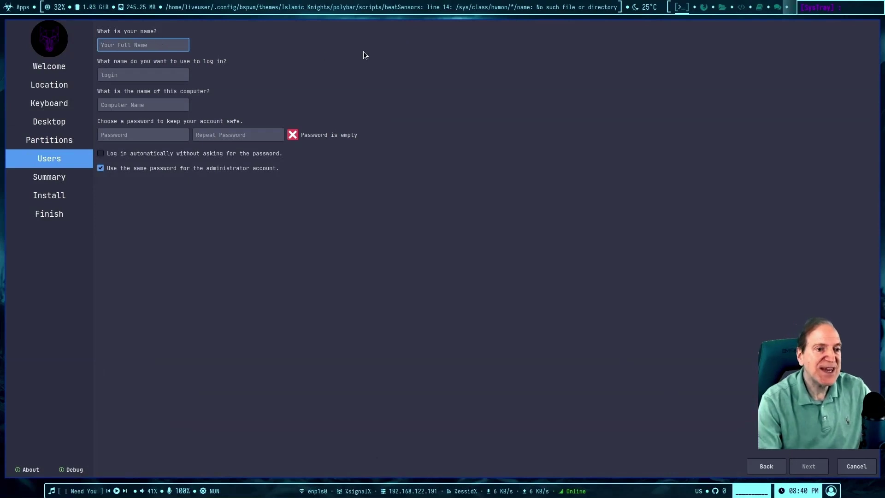
- Enter the user's full name and a matching password, then start the install from Summary
{"action": "type", "text": "Toadwick"}
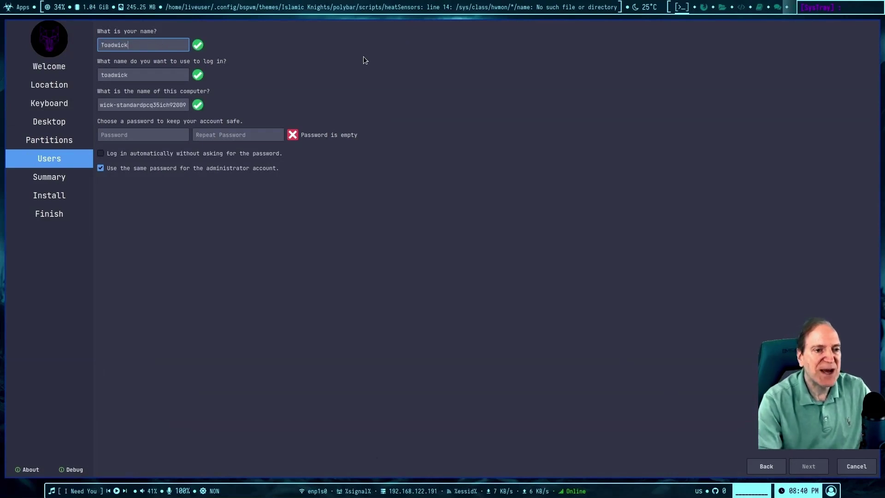
{"action": "left_click", "coordinate": [161, 137]}
{"action": "type", "text": "•••••••"}
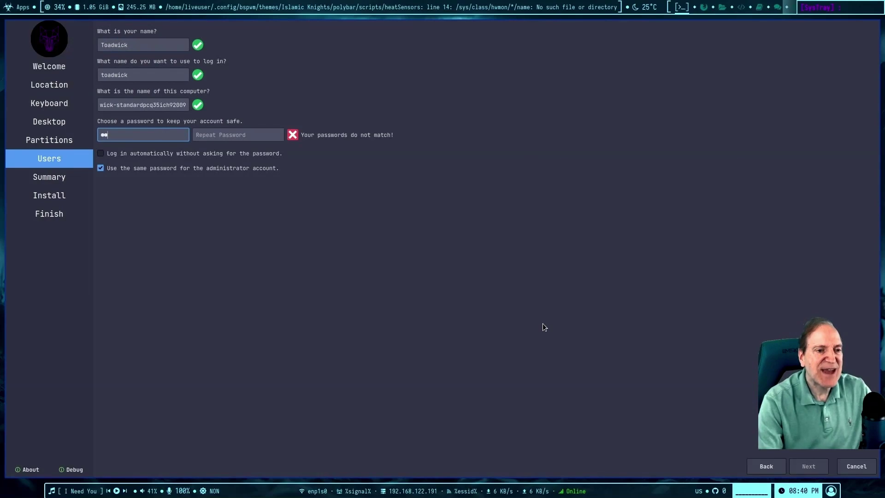
{"action": "key", "text": "Tab"}
{"action": "type", "text": "•••••••"}
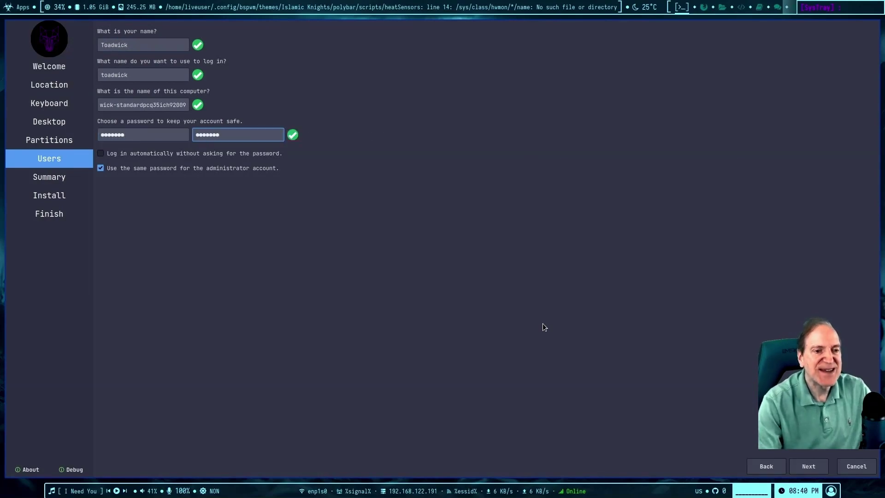
{"action": "left_click", "coordinate": [816, 466]}
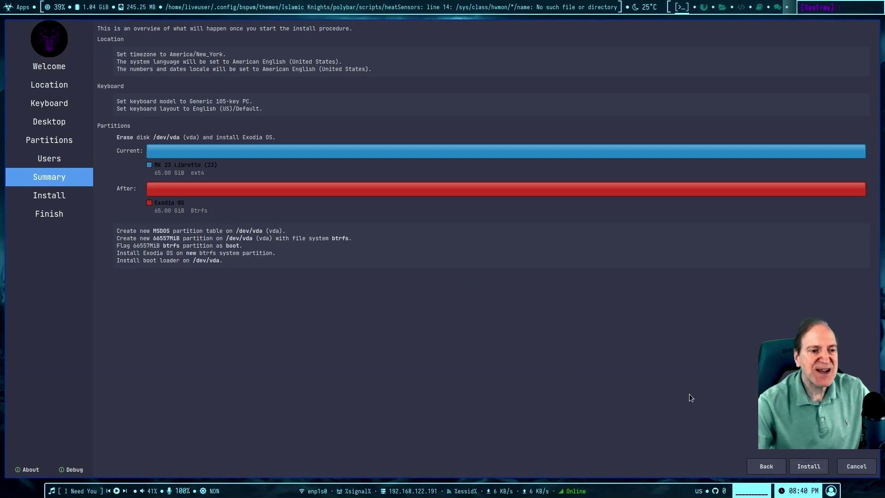
{"action": "left_click", "coordinate": [805, 466]}
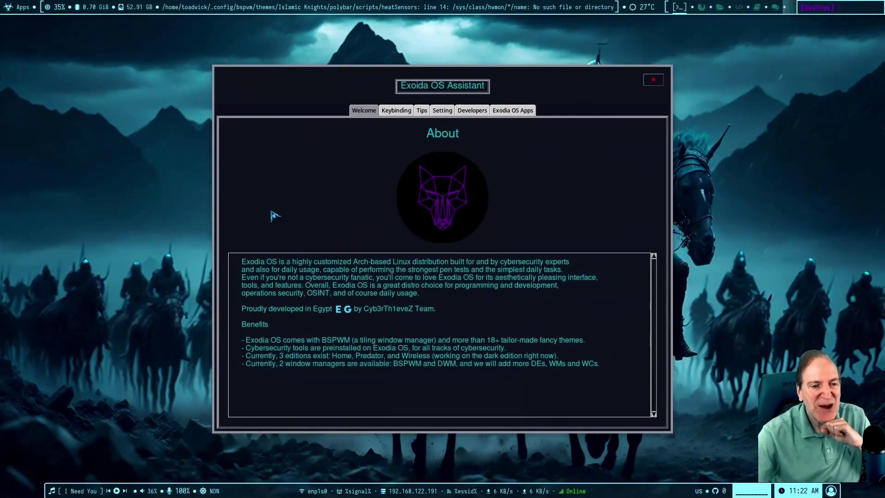
- Open a terminal, close the Assistant window and enlarge the terminal font
{"action": "key", "text": "super+Return"}
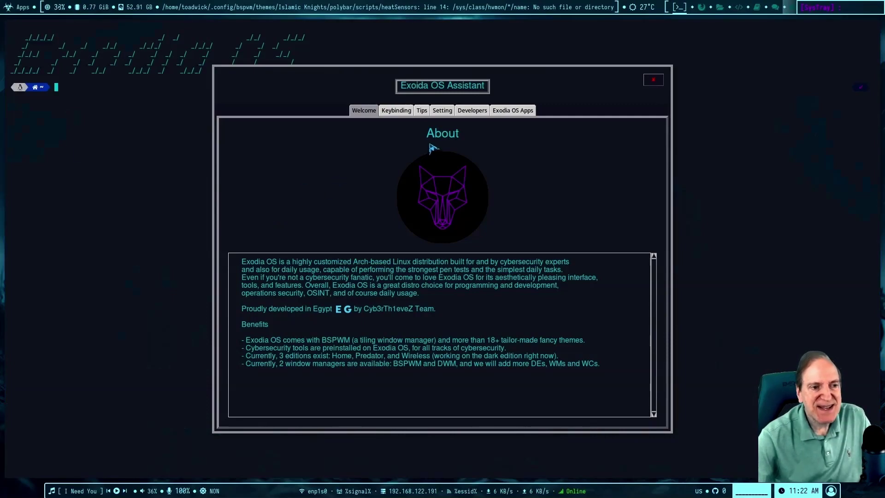
{"action": "left_click", "coordinate": [653, 79]}
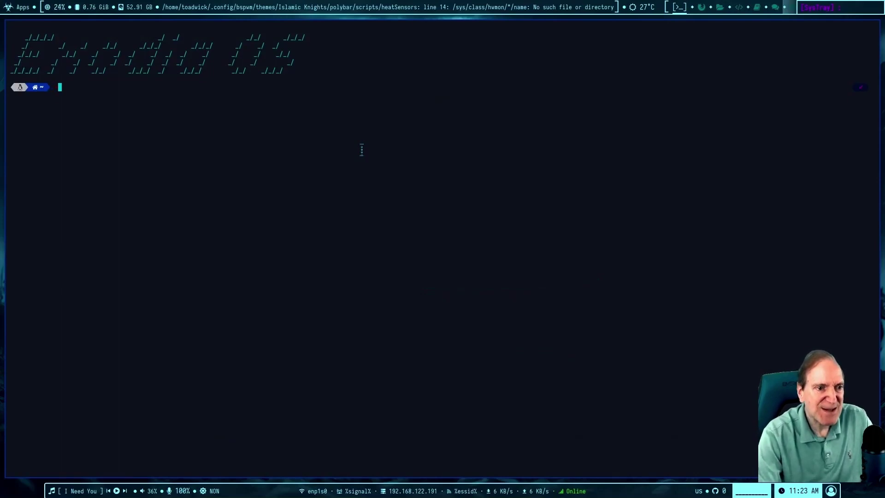
{"action": "key", "text": "ctrl+plus"}
{"action": "key", "text": "ctrl+plus"}
{"action": "key", "text": "ctrl+plus"}
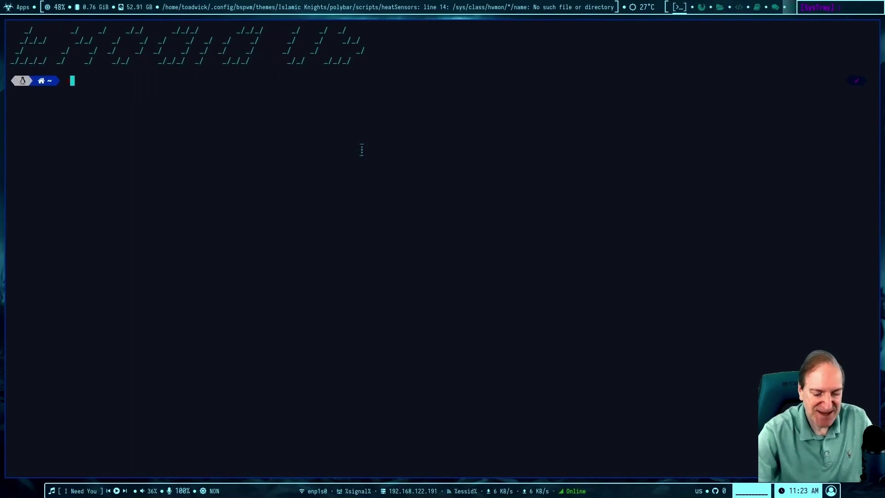
- Run 'sudo pacman -Syu', accept the upgrades, then close the Assistant popup and terminal
{"action": "key", "text": "BackSpace"}
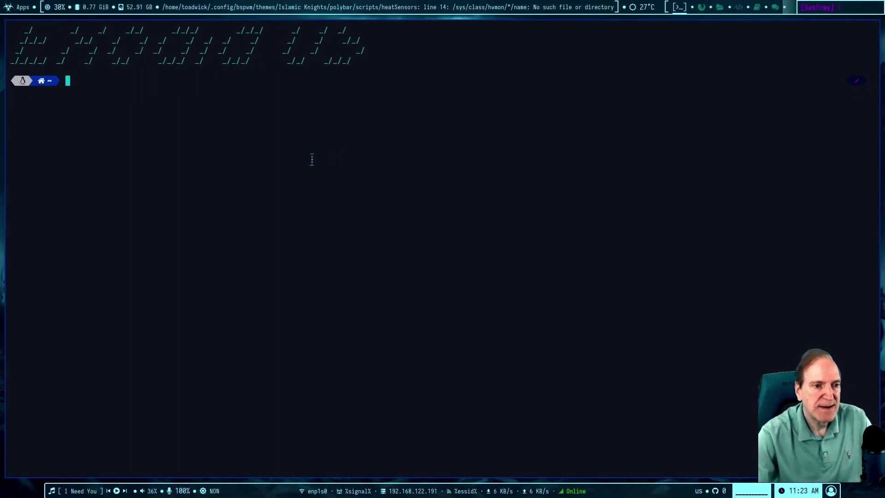
{"action": "type", "text": "sudo pacman -S"}
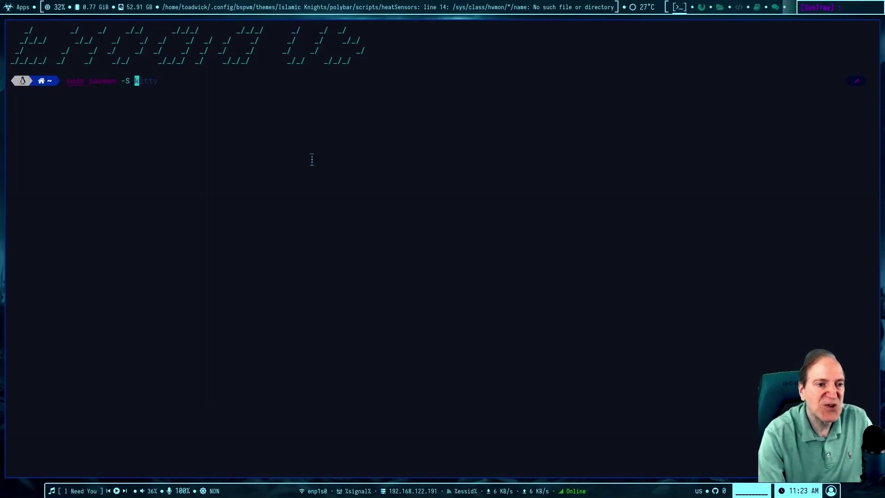
{"action": "key", "text": "BackSpace"}
{"action": "type", "text": "yu"}
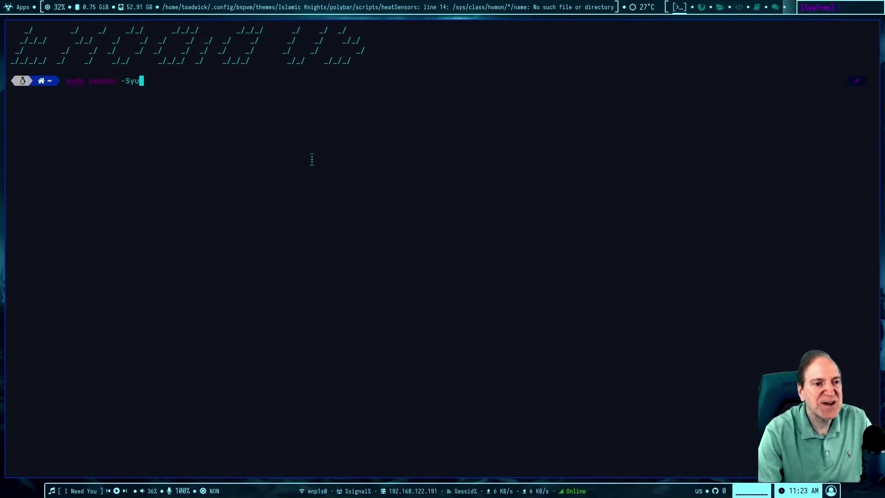
{"action": "key", "text": "Return"}
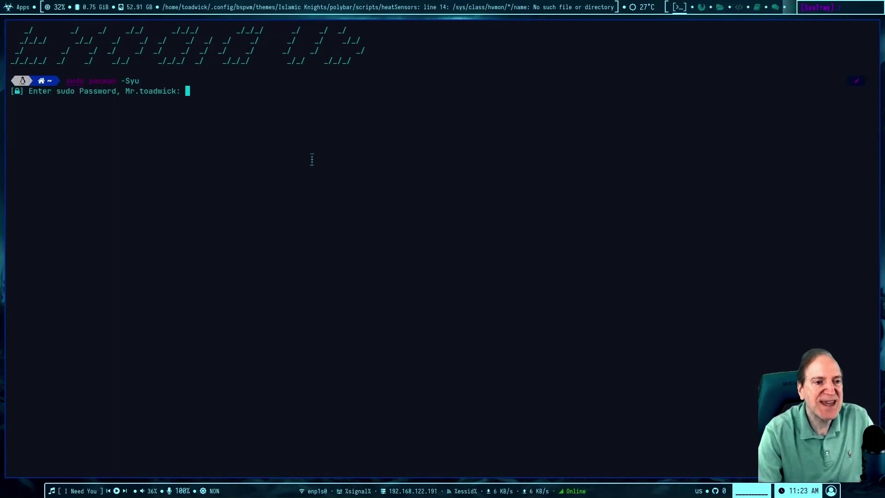
{"action": "type", "text": "*******"}
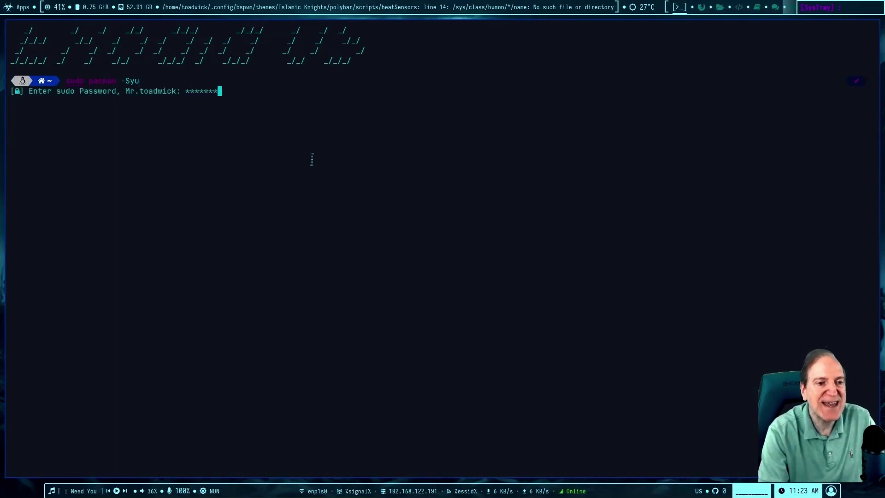
{"action": "key", "text": "Return"}
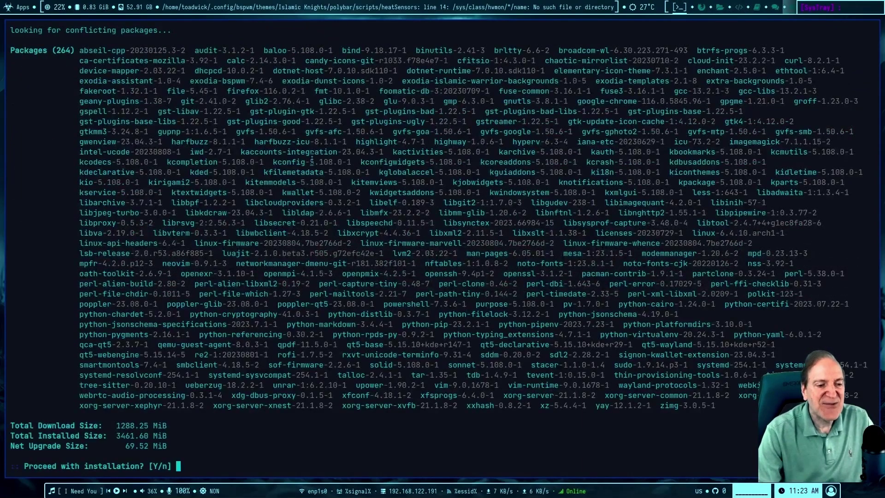
{"action": "key", "text": "Return"}
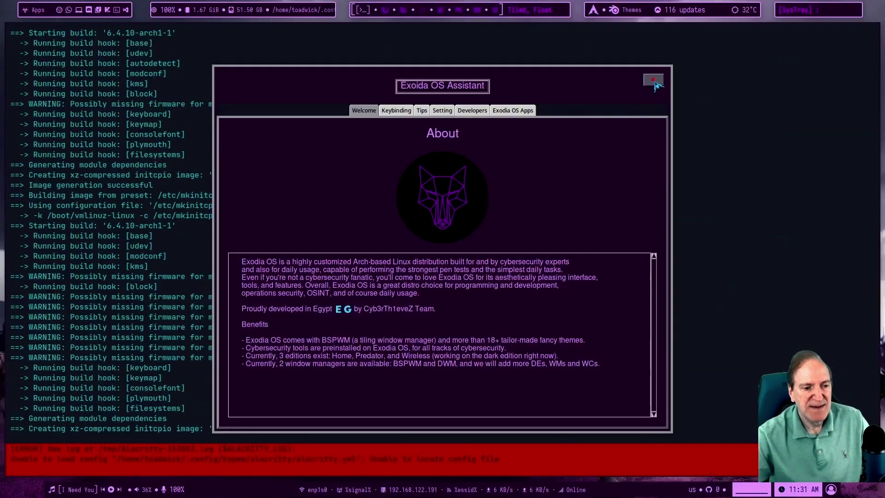
{"action": "left_click", "coordinate": [654, 81]}
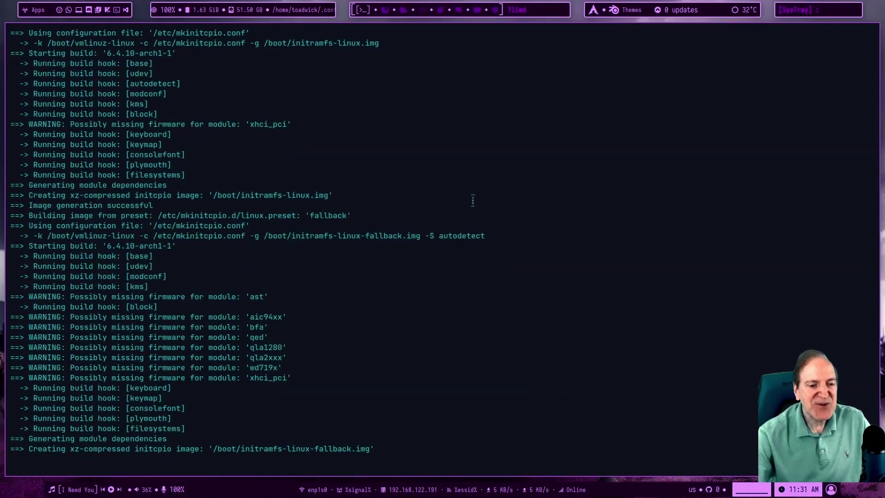
{"action": "left_click", "coordinate": [400, 10]}
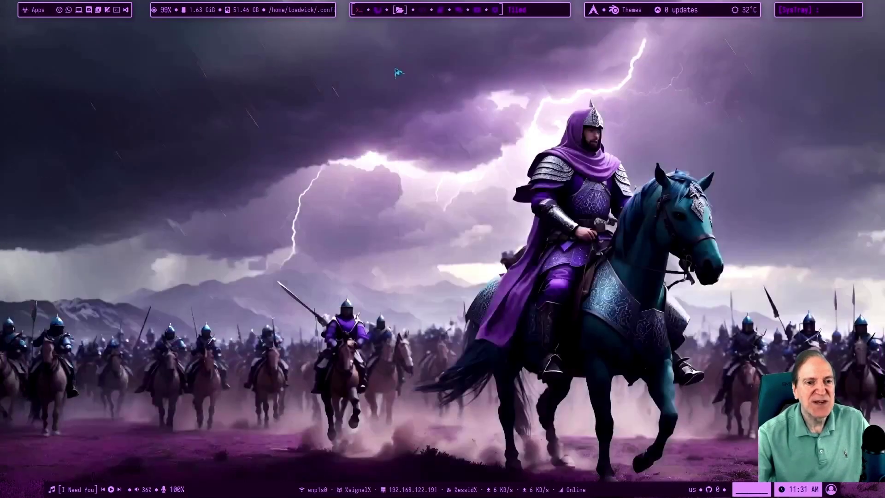
- Bring up the jgmenu desktop menu listing Terminal, Web Browser and File manager
{"action": "right_click", "coordinate": [369, 58]}
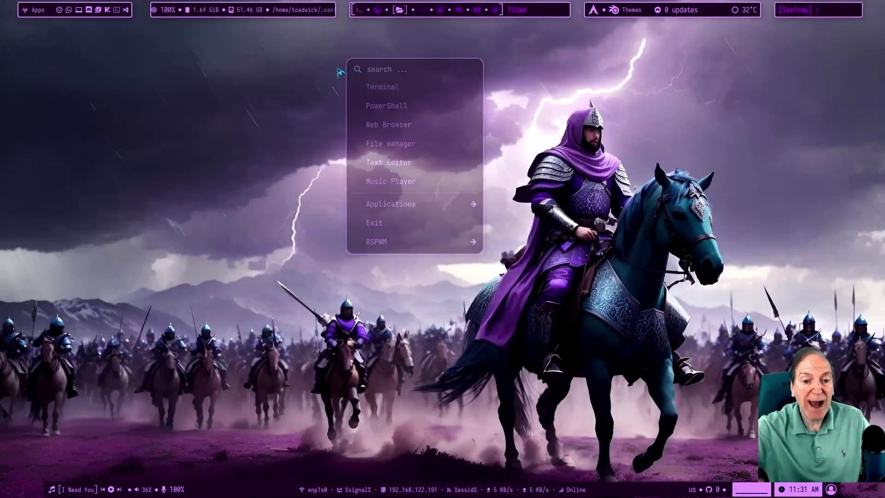
{"action": "key", "text": "Escape"}
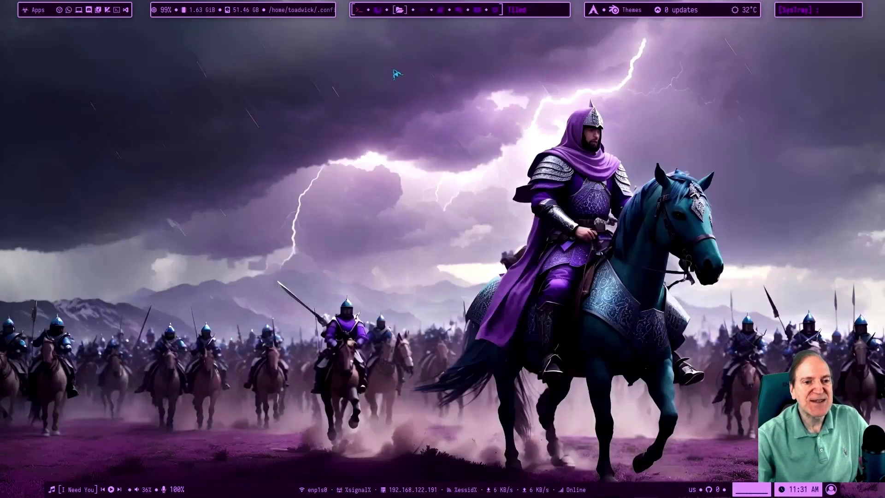
{"action": "right_click", "coordinate": [366, 55]}
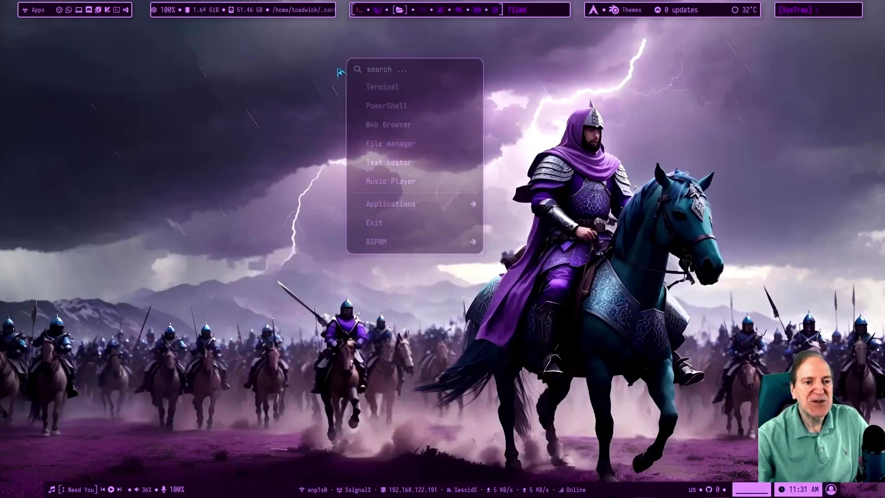
- Browse Thunar into .config, bspwm and alacritty, then switch to the workspace showing the finished upgrade log
{"action": "left_click", "coordinate": [377, 145]}
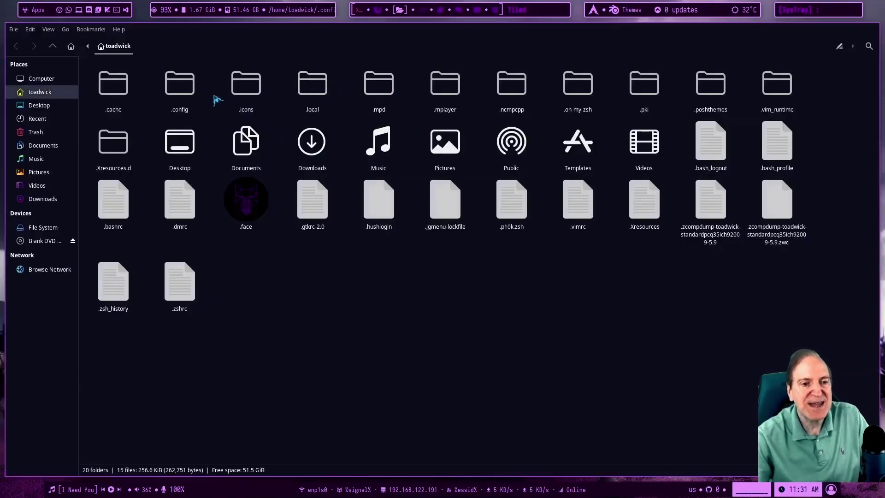
{"action": "double_click", "coordinate": [178, 90]}
{"action": "double_click", "coordinate": [162, 91]}
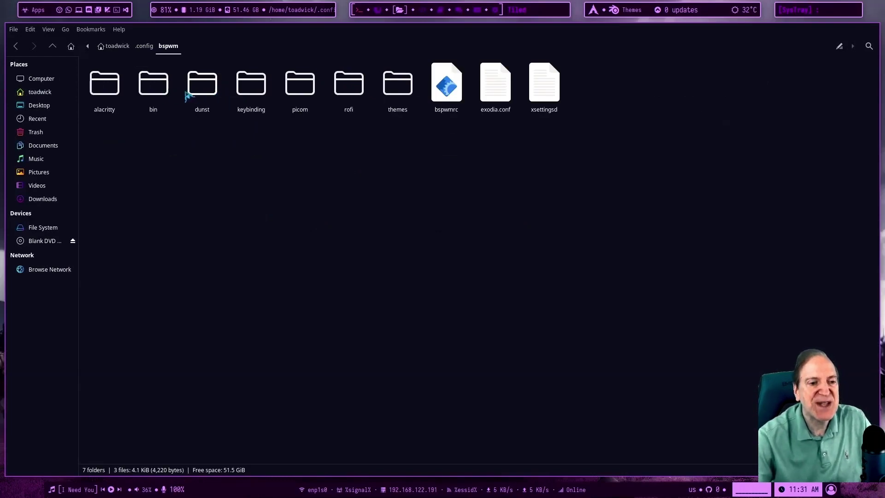
{"action": "double_click", "coordinate": [107, 90]}
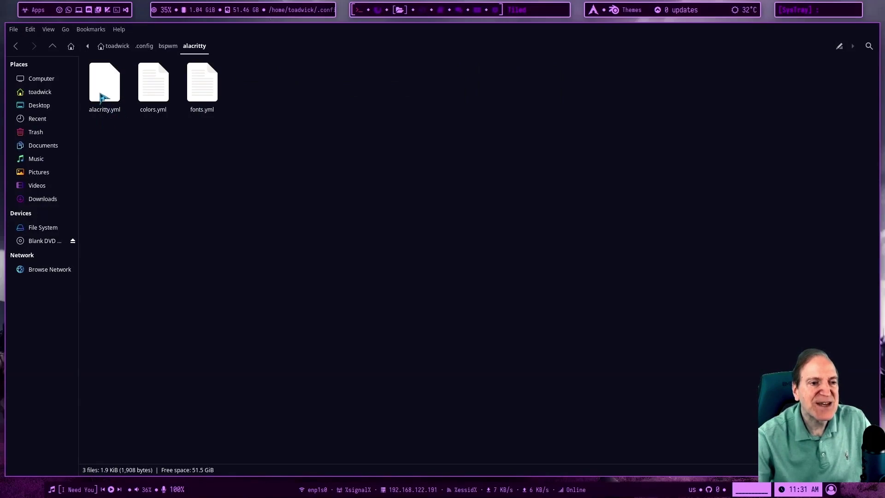
{"action": "left_click", "coordinate": [359, 12]}
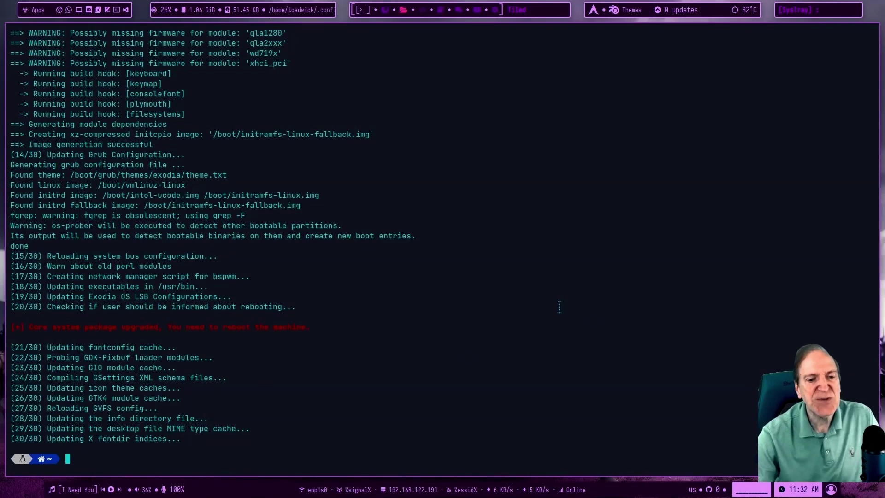
- Close the upgrade terminal, power down from the Super+X menu, and boot Exodia OS from GRUB
{"action": "key", "text": "super+q"}
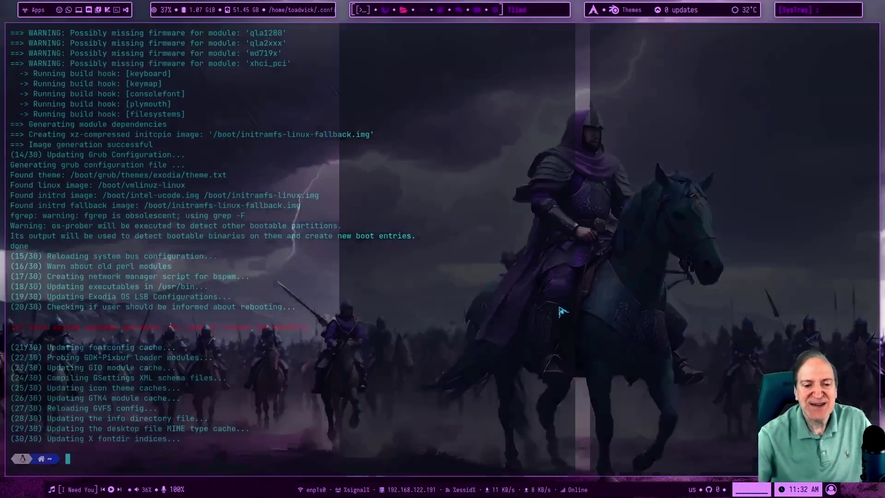
{"action": "key", "text": "super+x"}
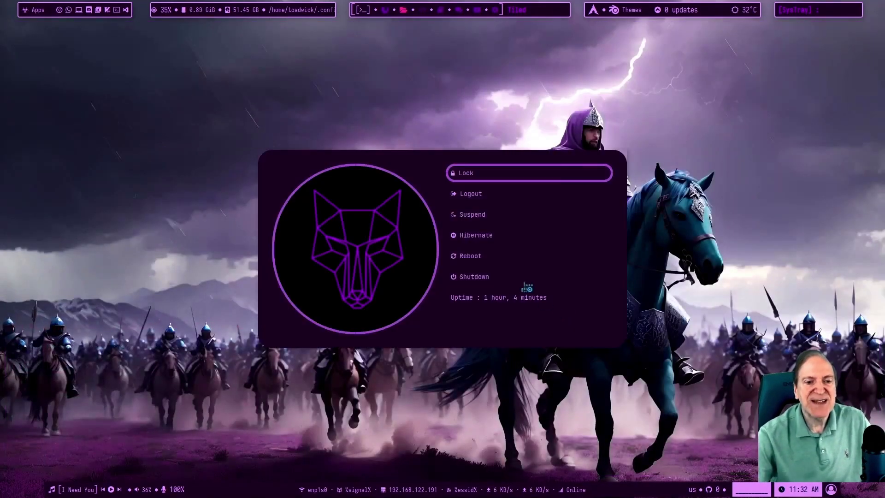
{"action": "left_click", "coordinate": [543, 274]}
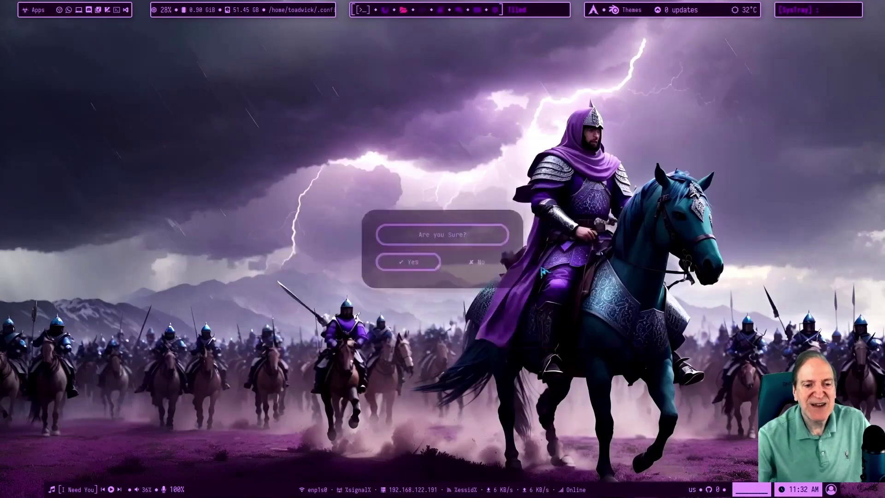
{"action": "key", "text": "Return"}
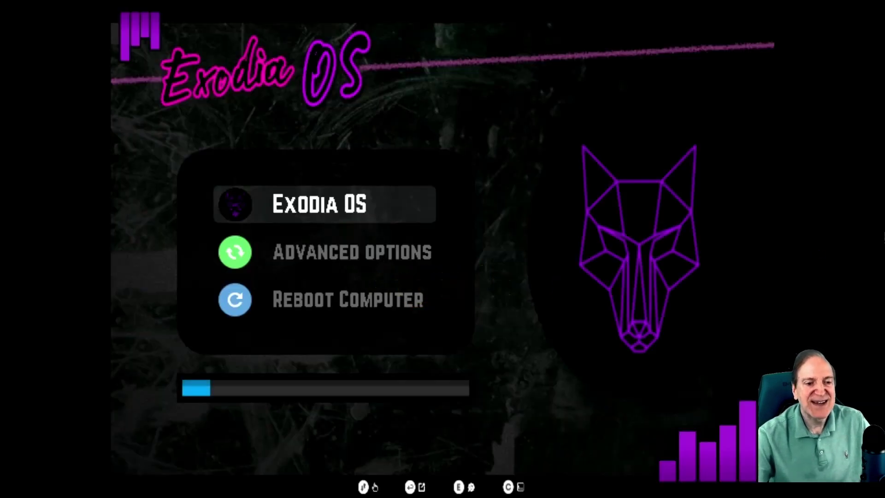
{"action": "key", "text": "Return"}
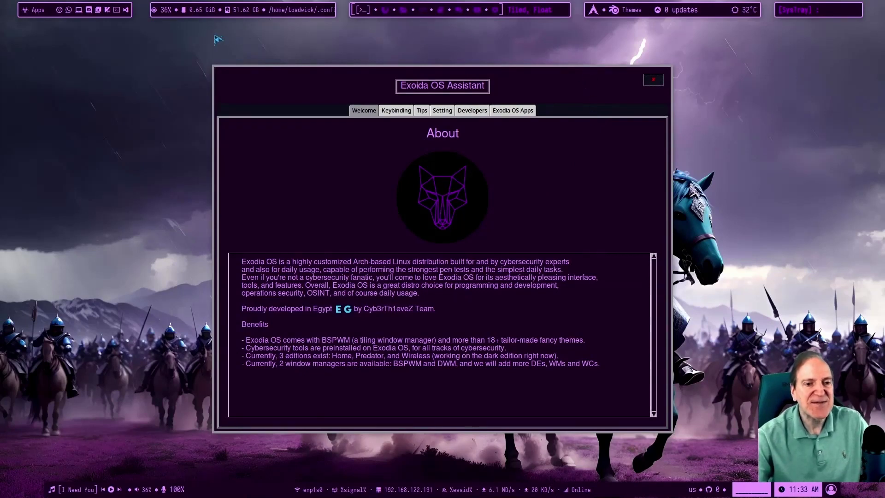
- Close and reopen the Exodia OS Assistant, then browse the desktop right-click quick-launch menu
{"action": "key", "text": "super+q"}
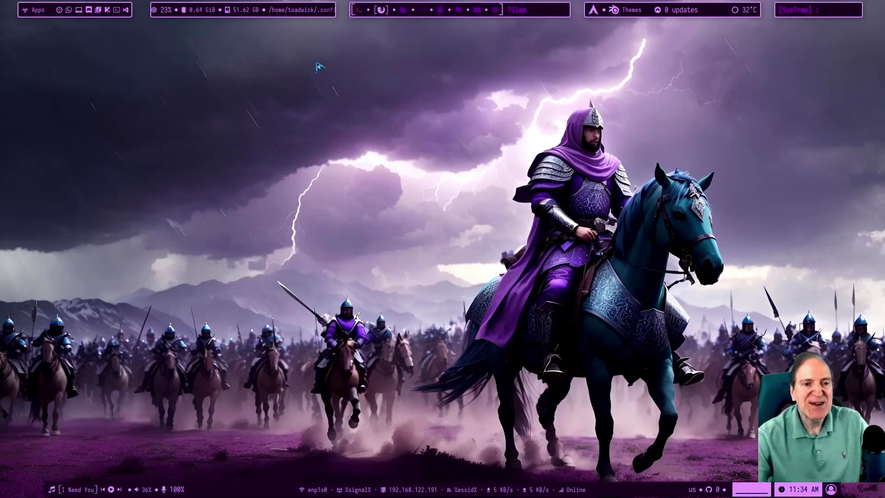
{"action": "left_click", "coordinate": [358, 14]}
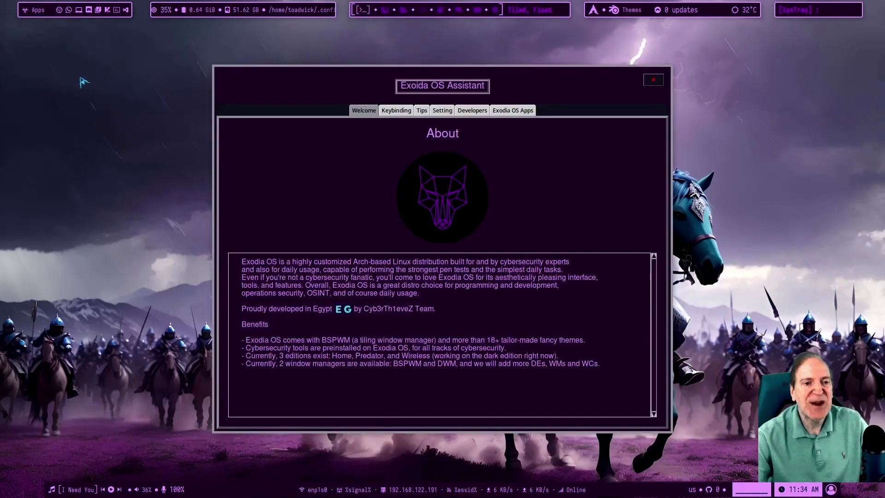
{"action": "right_click", "coordinate": [83, 82]}
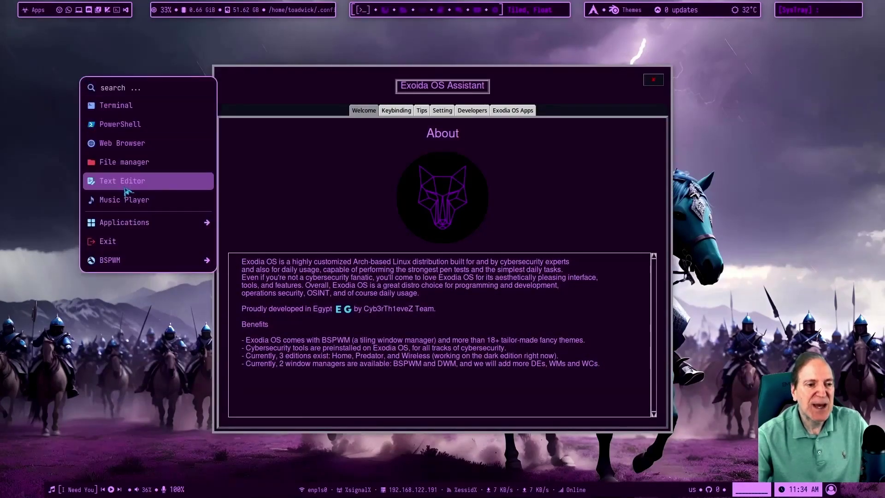
{"action": "mouse_move", "coordinate": [119, 223]}
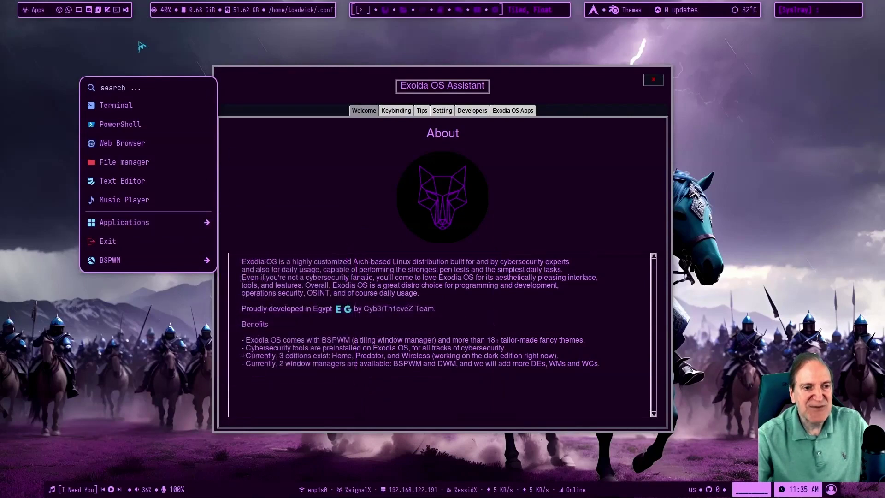
{"action": "left_click", "coordinate": [30, 29]}
- Open the rofi app launcher from the top bar, pick Geany, and try searching 'fire'
{"action": "left_click", "coordinate": [33, 10]}
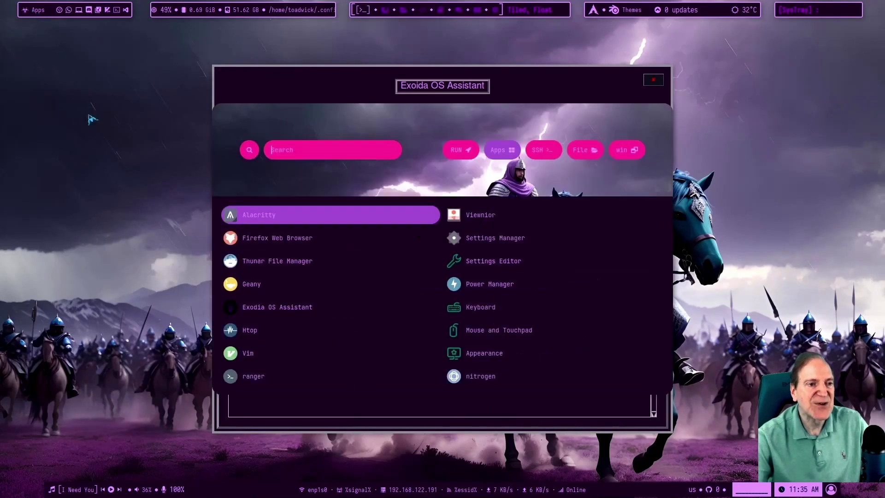
{"action": "left_click", "coordinate": [279, 292]}
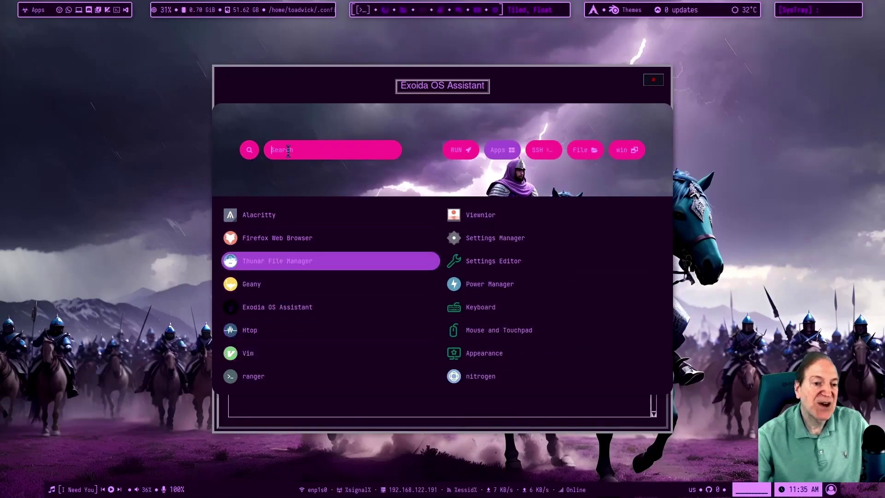
{"action": "type", "text": "fire"}
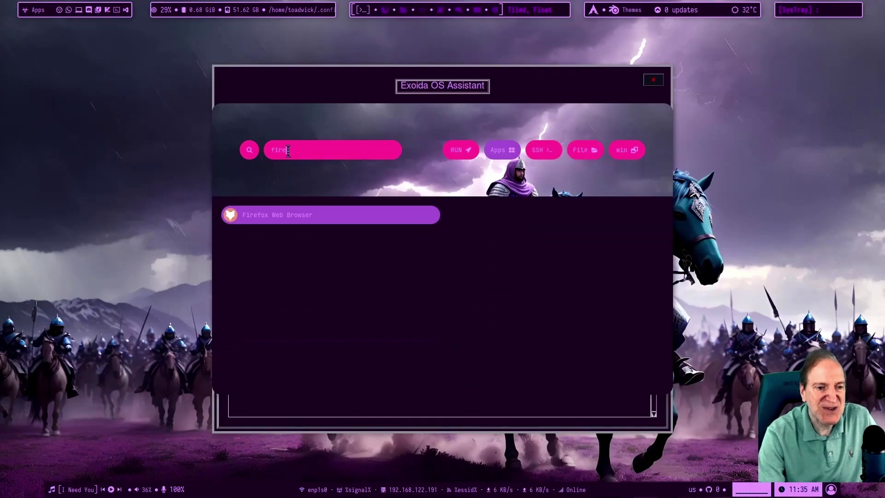
{"action": "key", "text": "BackSpace"}
{"action": "key", "text": "BackSpace"}
{"action": "key", "text": "BackSpace"}
{"action": "key", "text": "BackSpace"}
{"action": "key", "text": "Escape"}
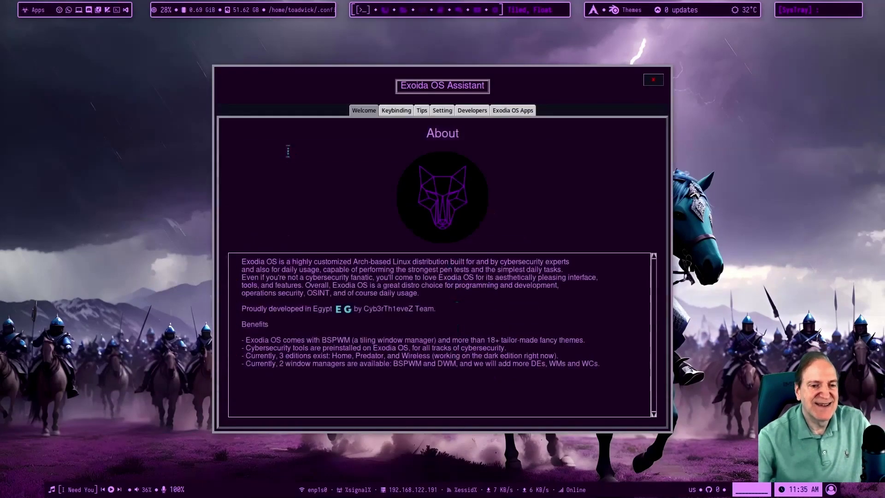
- Toggle the launcher with Super+D twice, then view the Assistant's bspwm keybindings list
{"action": "key", "text": "super+d"}
{"action": "key", "text": "Escape"}
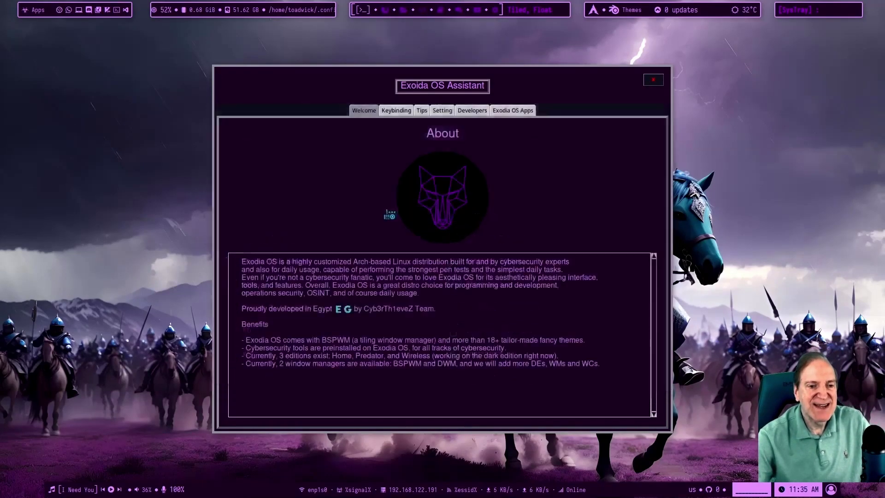
{"action": "key", "text": "super+d"}
{"action": "key", "text": "Escape"}
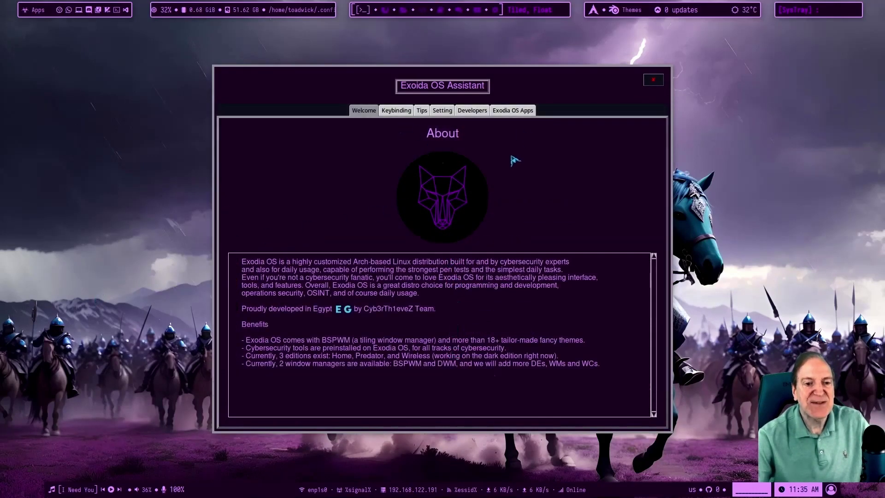
{"action": "left_click", "coordinate": [397, 113]}
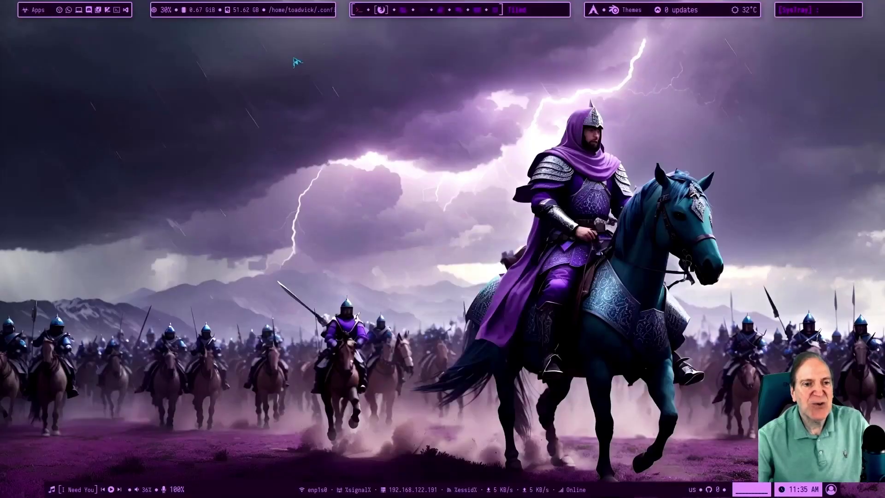
- Apply the Black And Red theme from the Super+T theme selector and close the Assistant
{"action": "key", "text": "super+t"}
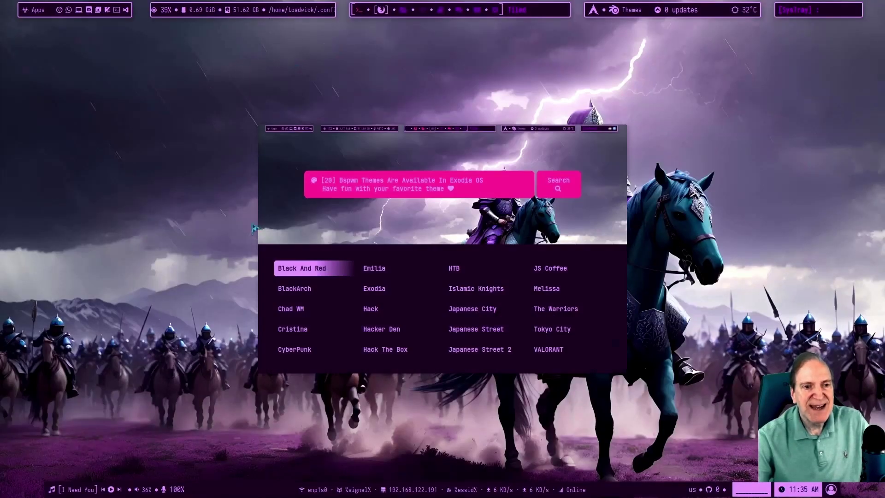
{"action": "left_click", "coordinate": [307, 271]}
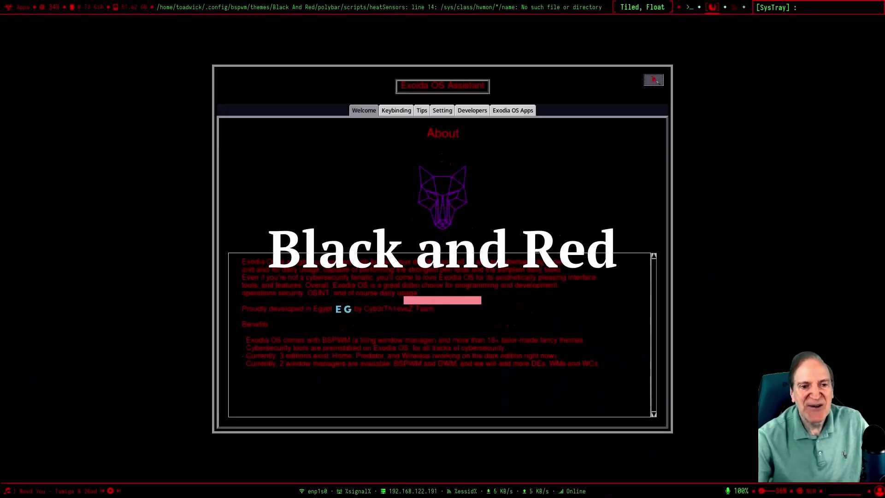
{"action": "left_click", "coordinate": [653, 80]}
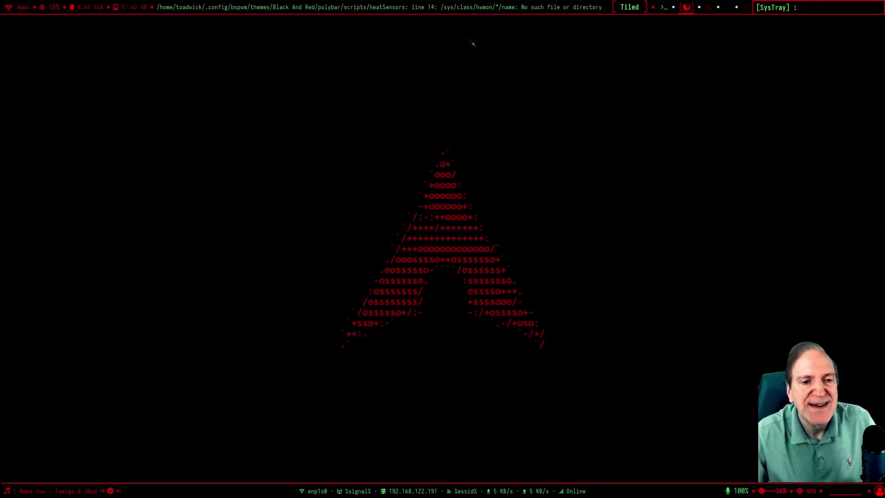
- Apply the Emilia theme, close the Assistant, and open the desktop launcher menu
{"action": "key", "text": "super+t"}
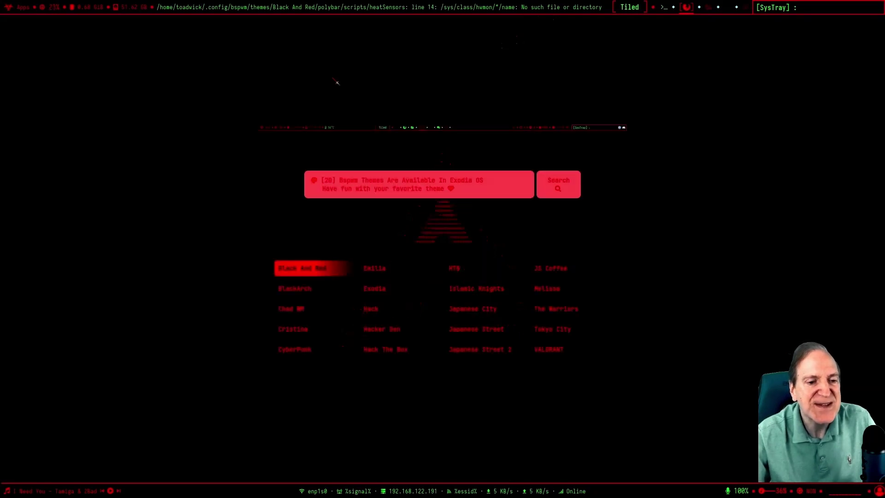
{"action": "key", "text": "Right"}
{"action": "key", "text": "Return"}
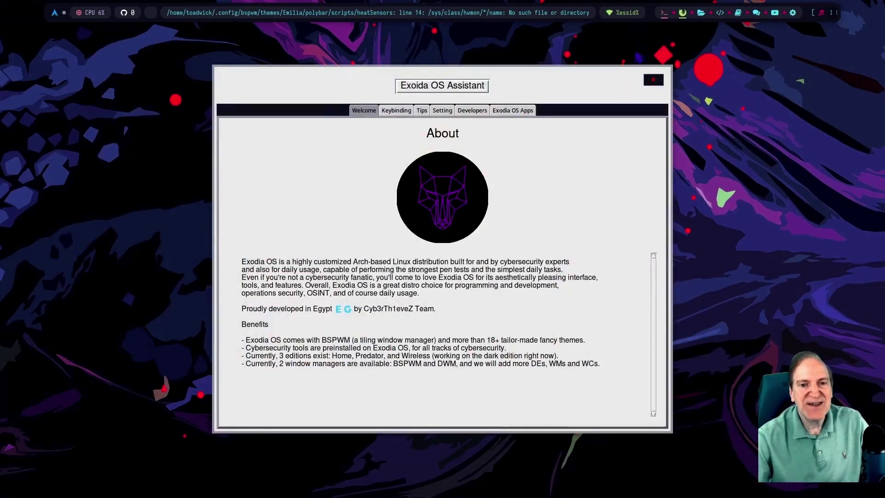
{"action": "left_click", "coordinate": [653, 80]}
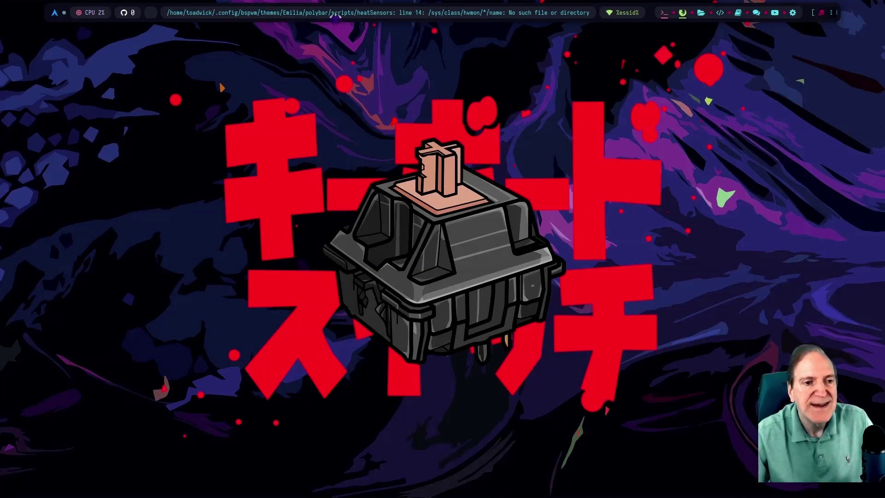
{"action": "right_click", "coordinate": [335, 14]}
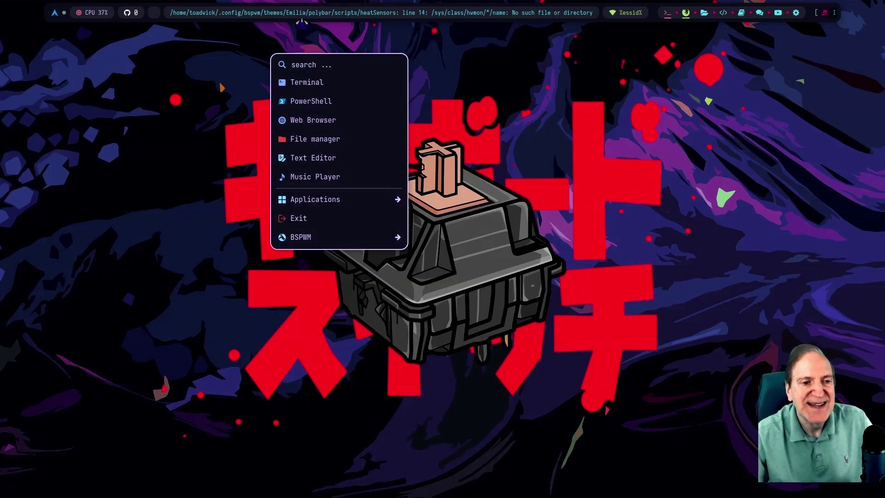
- Browse Thunar to .config/bspwm/themes/Emilia and open the polybar heatSensors script in Geany
{"action": "left_click", "coordinate": [286, 139]}
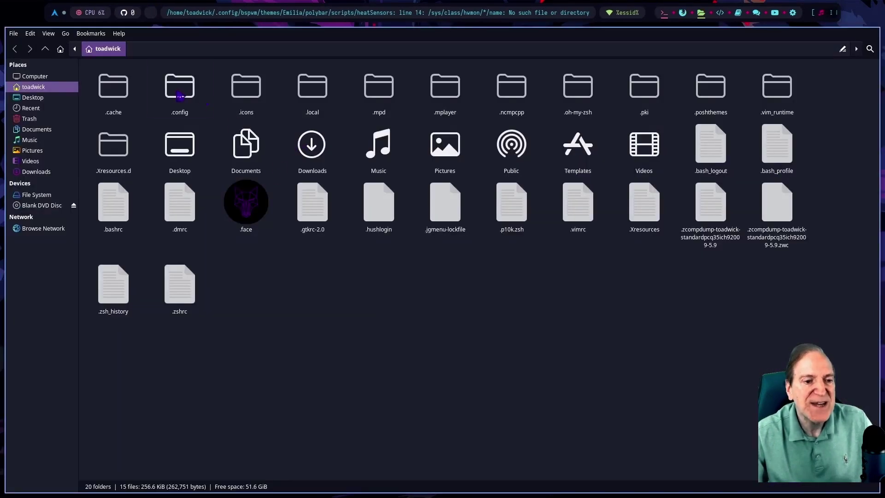
{"action": "double_click", "coordinate": [181, 90]}
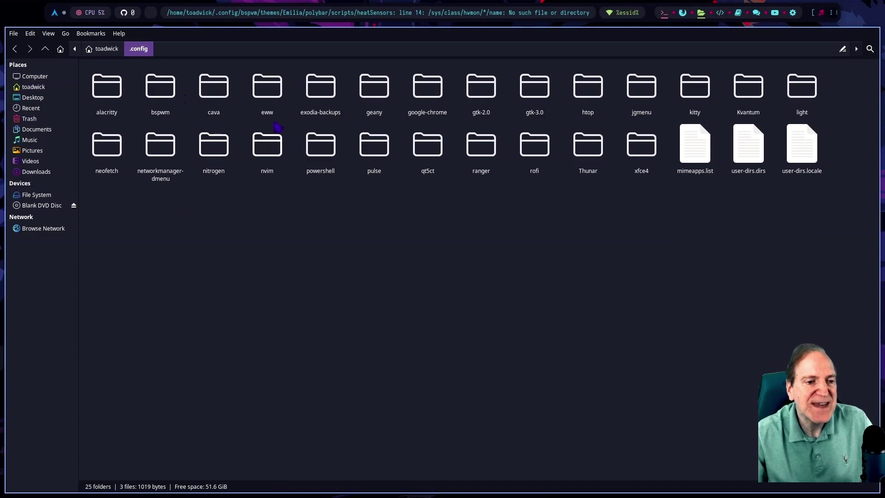
{"action": "left_click", "coordinate": [162, 87]}
{"action": "double_click", "coordinate": [161, 88]}
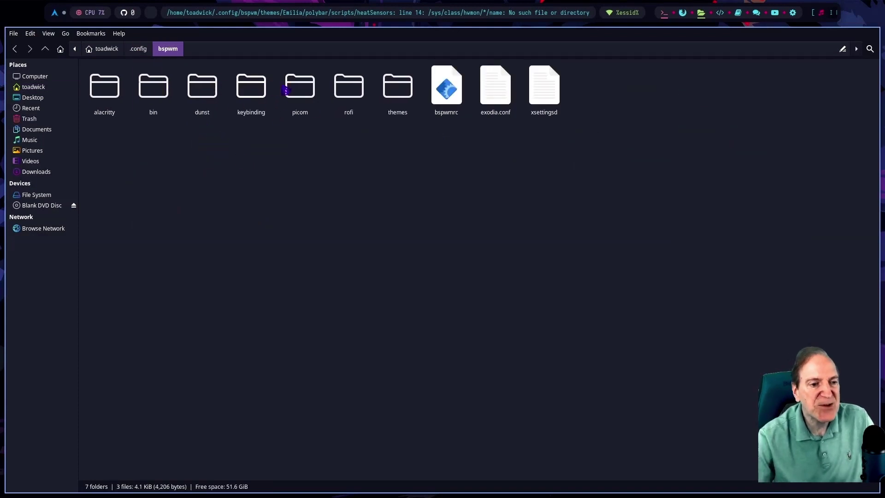
{"action": "double_click", "coordinate": [397, 88]}
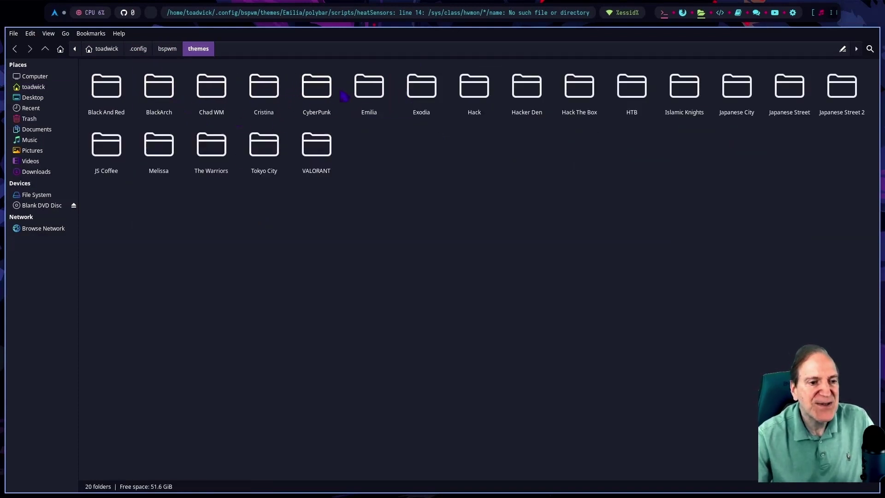
{"action": "double_click", "coordinate": [369, 89]}
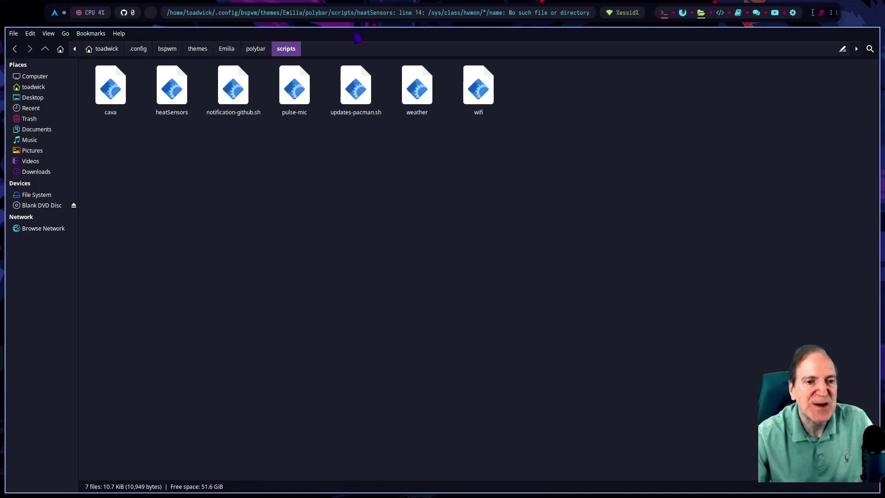
{"action": "left_click", "coordinate": [172, 96]}
{"action": "double_click", "coordinate": [171, 96]}
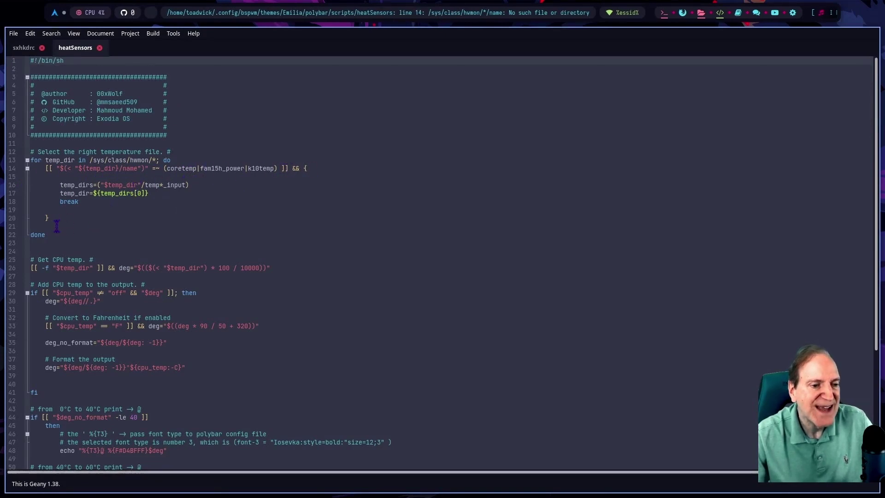
- Remove the /* */ block-comment markers around the temp_dir loop in heatSensors
{"action": "left_click", "coordinate": [178, 152]}
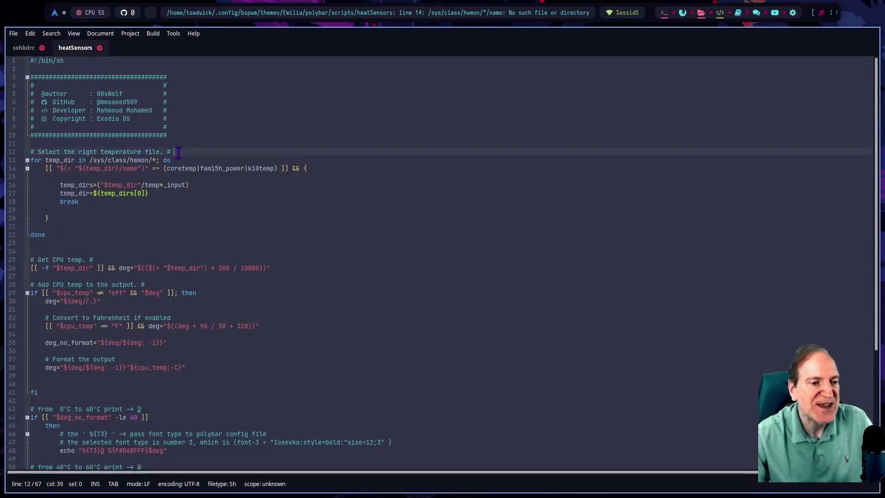
{"action": "key", "text": "Return"}
{"action": "type", "text": "/*"}
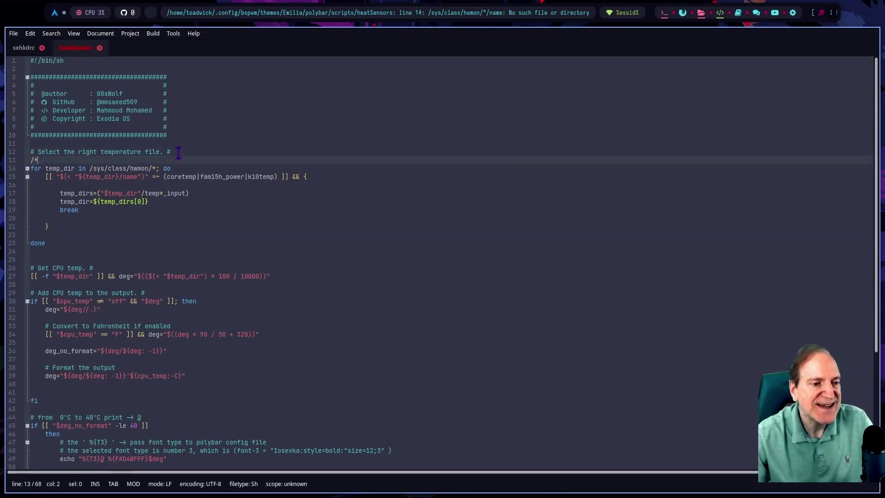
{"action": "left_click", "coordinate": [71, 244]}
{"action": "key", "text": "Return"}
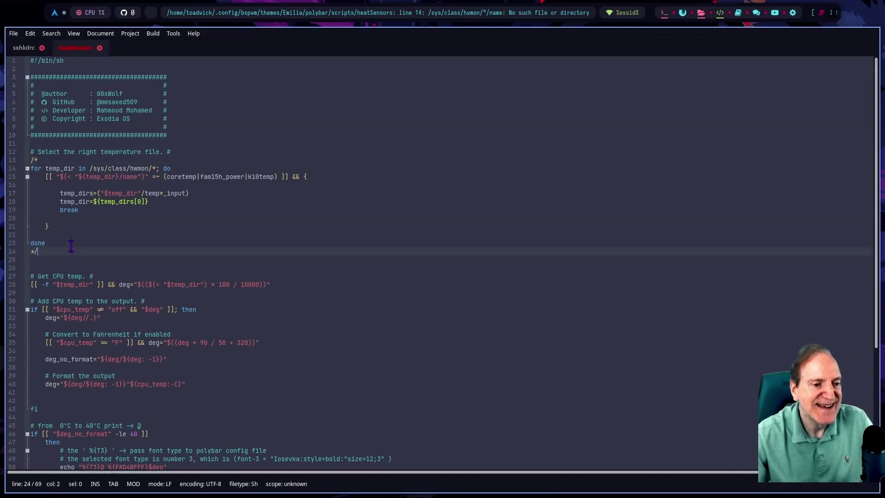
{"action": "key", "text": "BackSpace"}
{"action": "key", "text": "BackSpace"}
{"action": "key", "text": "BackSpace"}
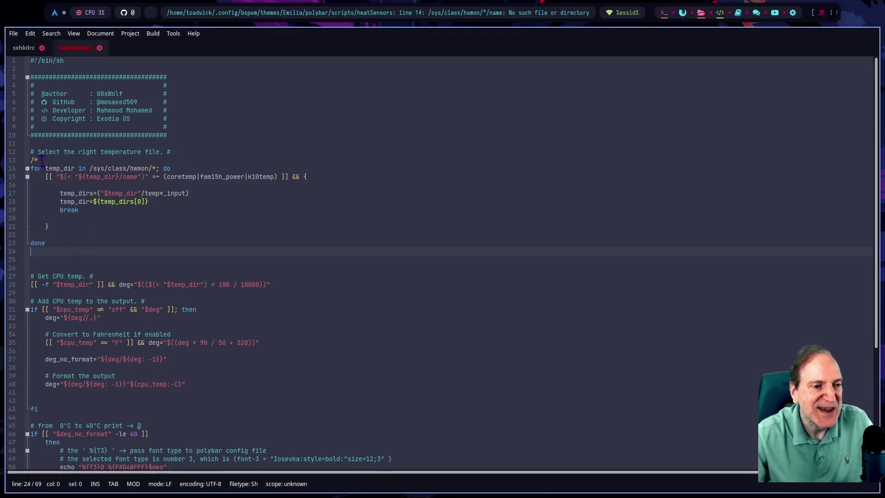
{"action": "left_click", "coordinate": [39, 160]}
{"action": "left_click_drag", "start_coordinate": [38, 160], "coordinate": [29, 160]}
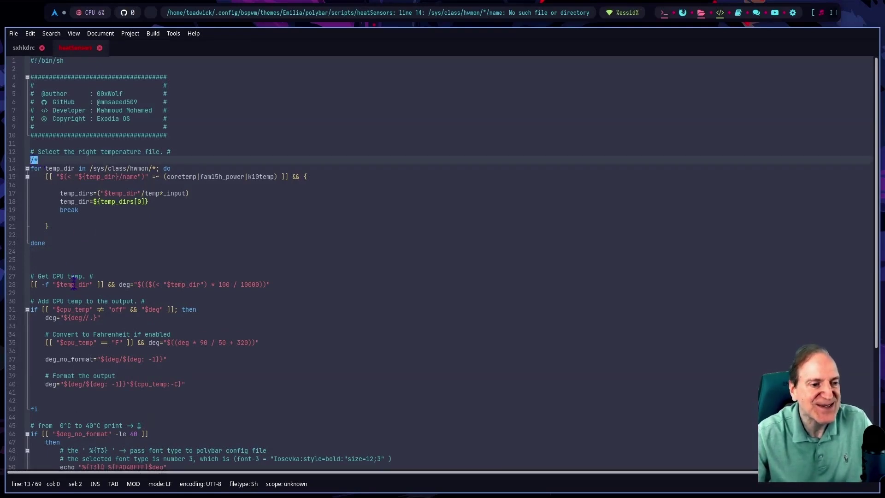
{"action": "key", "text": "Delete"}
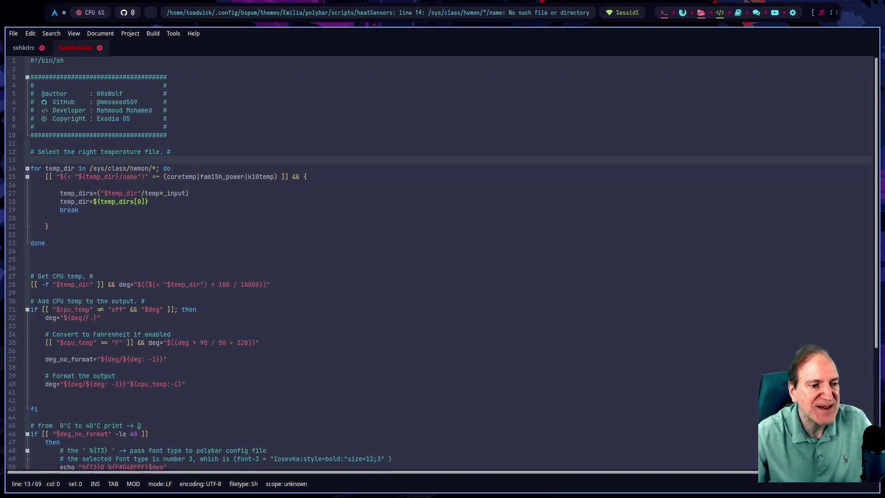
- Prefix each line of the for temp_dir loop through done with #, save, and close Geany
{"action": "scroll", "coordinate": [438, 263], "scroll_direction": "down", "scroll_amount": 6}
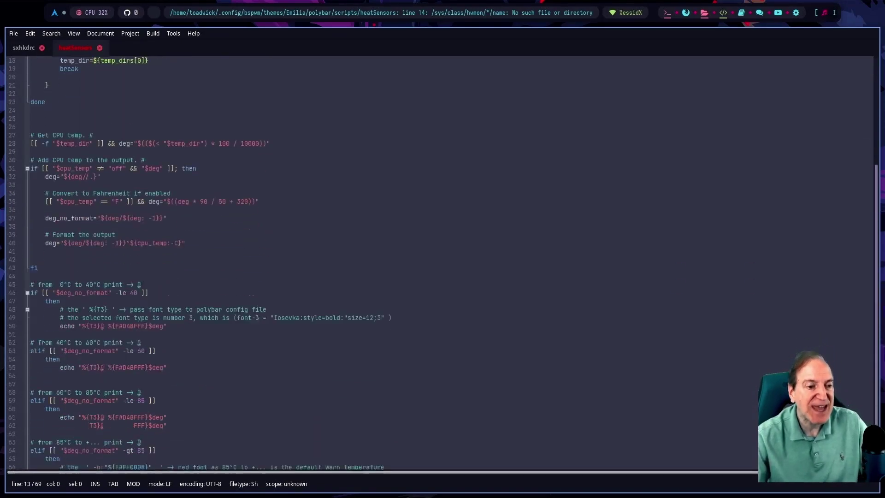
{"action": "scroll", "coordinate": [438, 262], "scroll_direction": "up", "scroll_amount": 6}
{"action": "left_click", "coordinate": [30, 168]}
{"action": "type", "text": "#"}
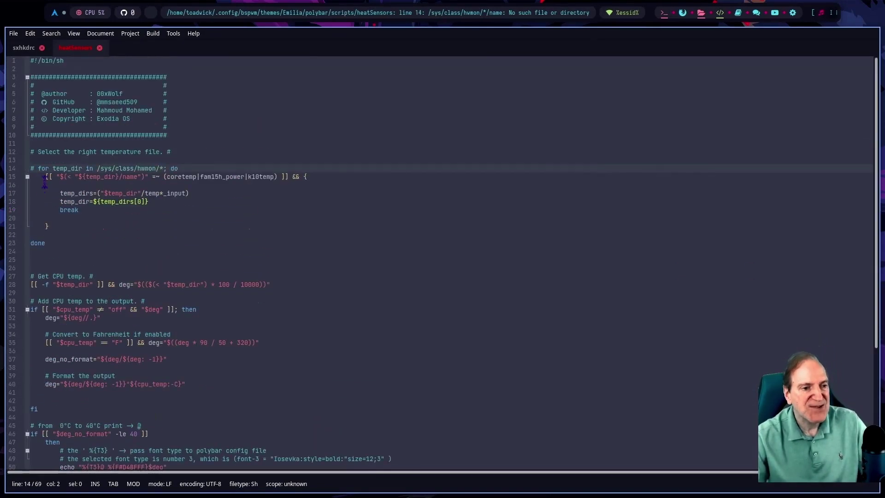
{"action": "left_click", "coordinate": [30, 178]}
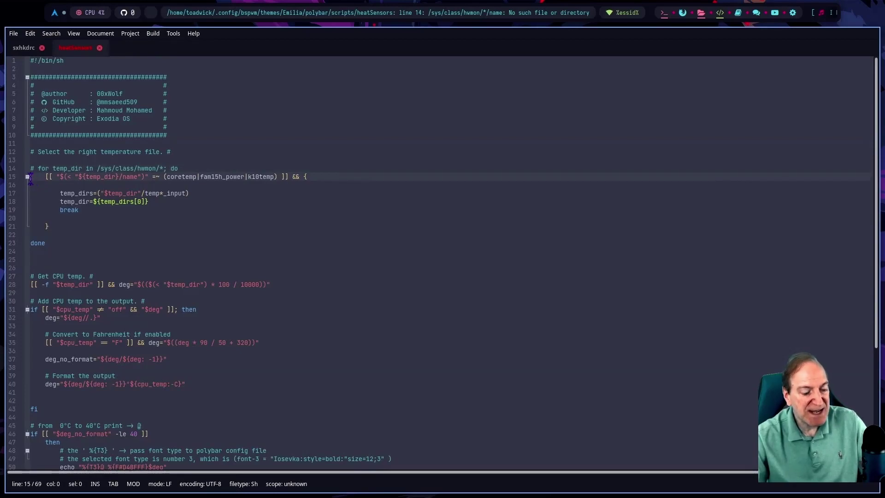
{"action": "type", "text": "#"}
{"action": "key", "text": "Down"}
{"action": "key", "text": "Down"}
{"action": "key", "text": "Home"}
{"action": "type", "text": "#"}
{"action": "key", "text": "Down"}
{"action": "key", "text": "Home"}
{"action": "type", "text": "#"}
{"action": "key", "text": "Down"}
{"action": "key", "text": "Home"}
{"action": "type", "text": "#"}
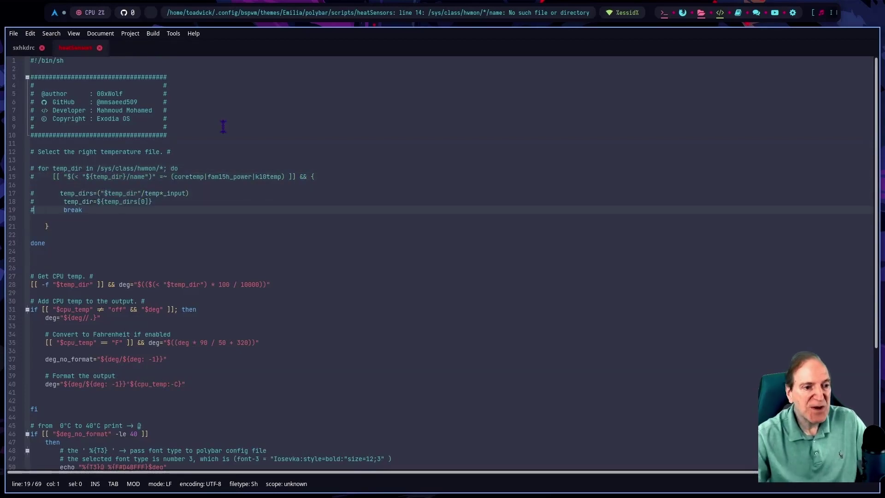
{"action": "key", "text": "Down"}
{"action": "key", "text": "Down"}
{"action": "key", "text": "Home"}
{"action": "type", "text": "#"}
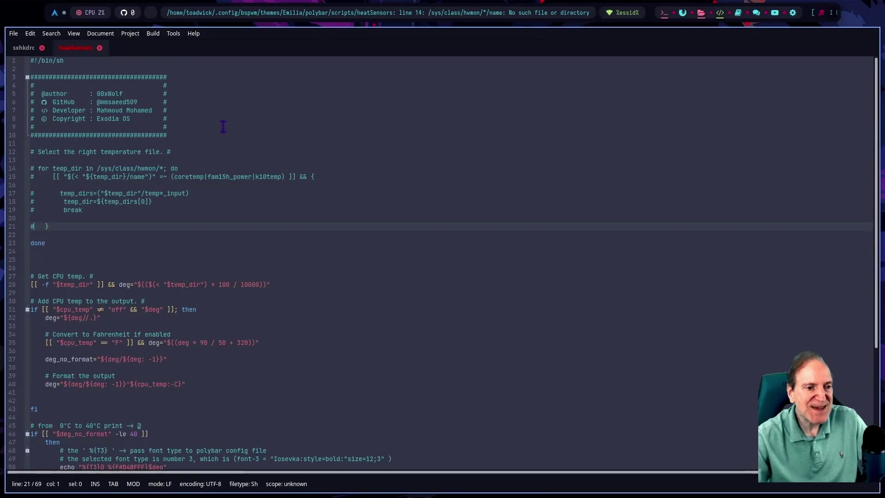
{"action": "key", "text": "Down"}
{"action": "key", "text": "Down"}
{"action": "type", "text": "#"}
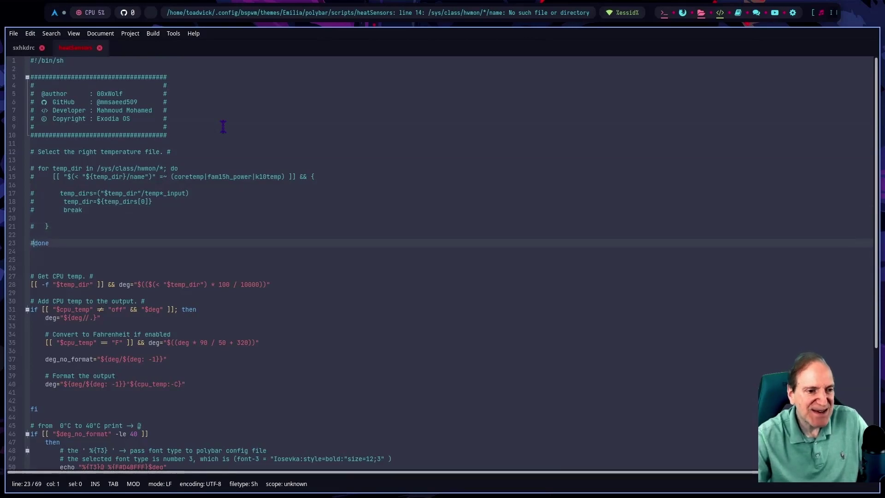
{"action": "key", "text": "ctrl+s"}
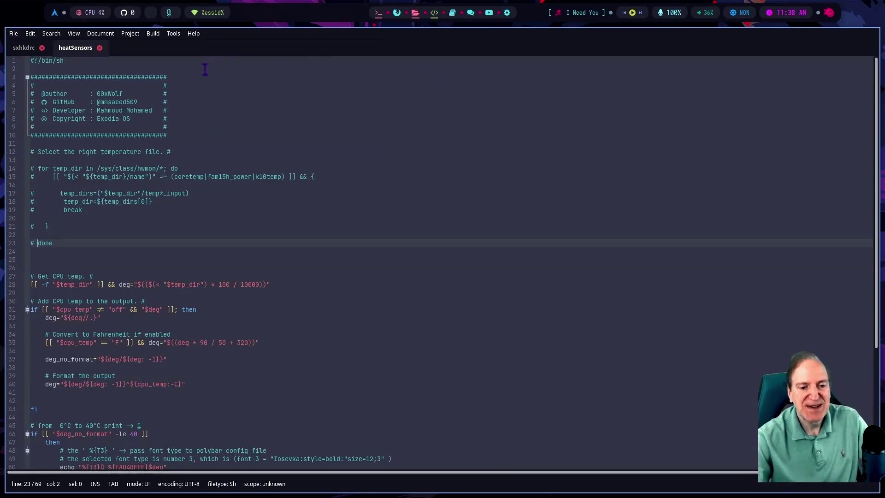
{"action": "key", "text": "super+2"}
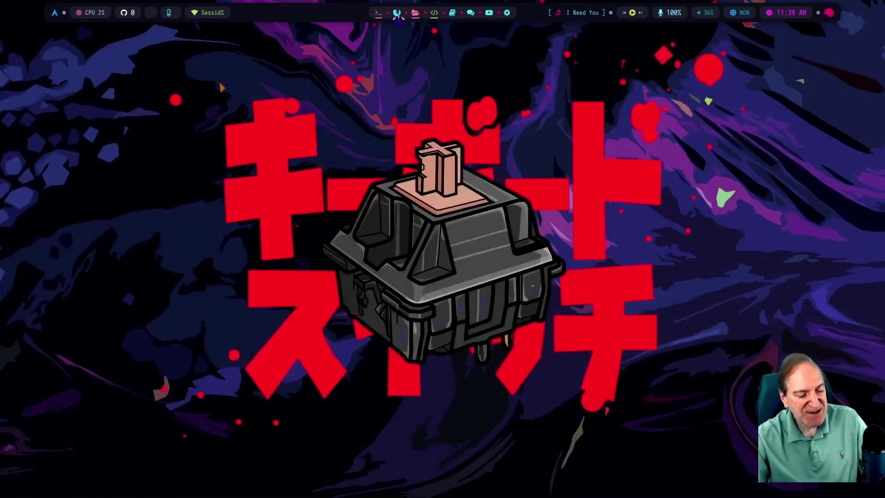
- Apply the Japanese Street theme from the Ctrl+Shift+R theme picker
{"action": "key", "text": "ctrl+shift+r"}
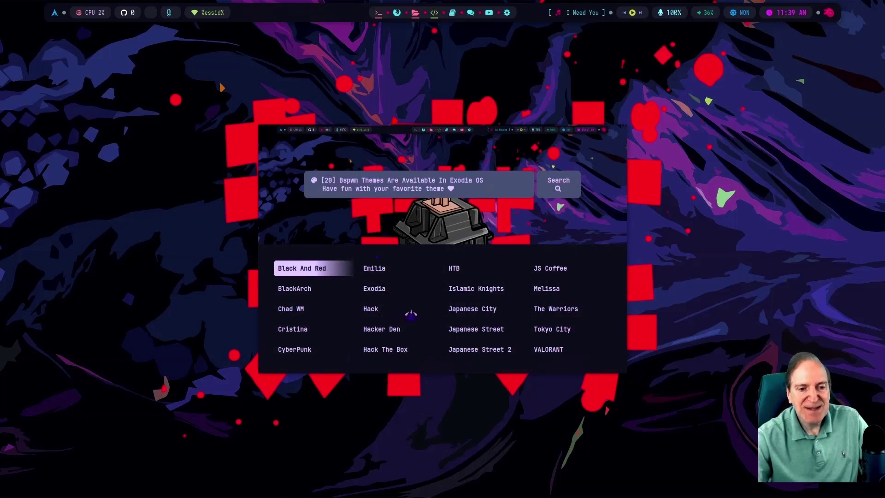
{"action": "key", "text": "Right"}
{"action": "key", "text": "Right"}
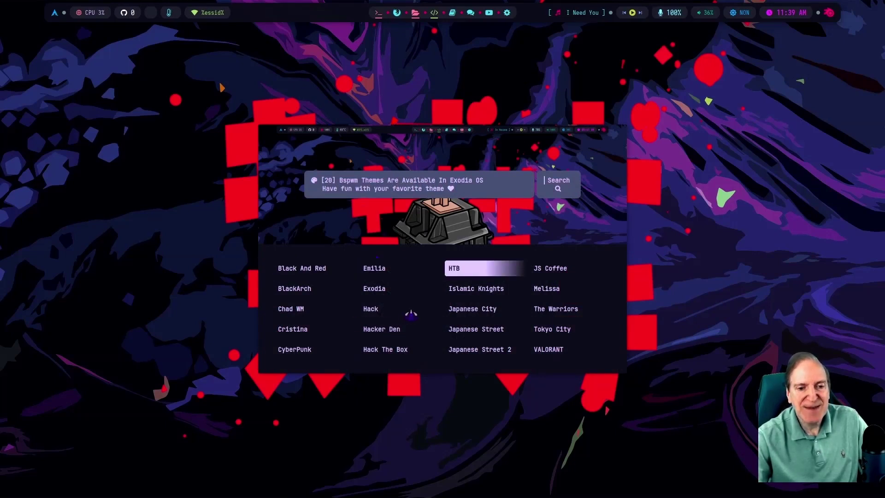
{"action": "key", "text": "Down"}
{"action": "key", "text": "Down"}
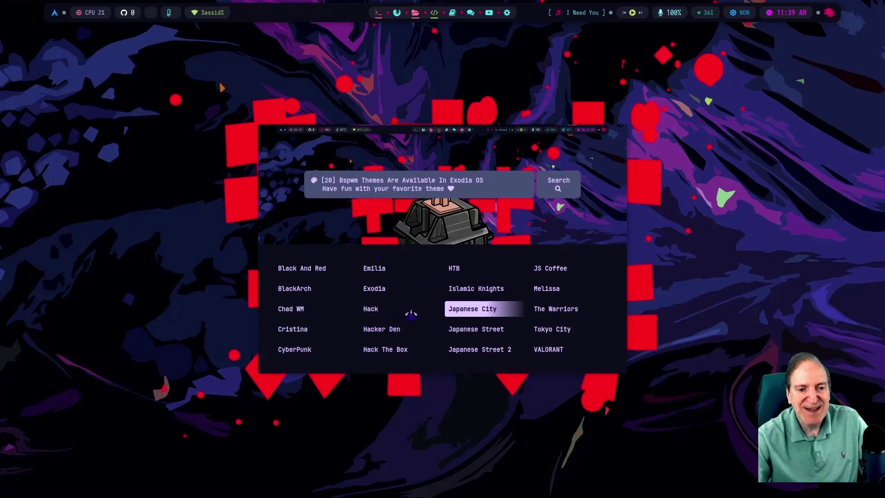
{"action": "key", "text": "Down"}
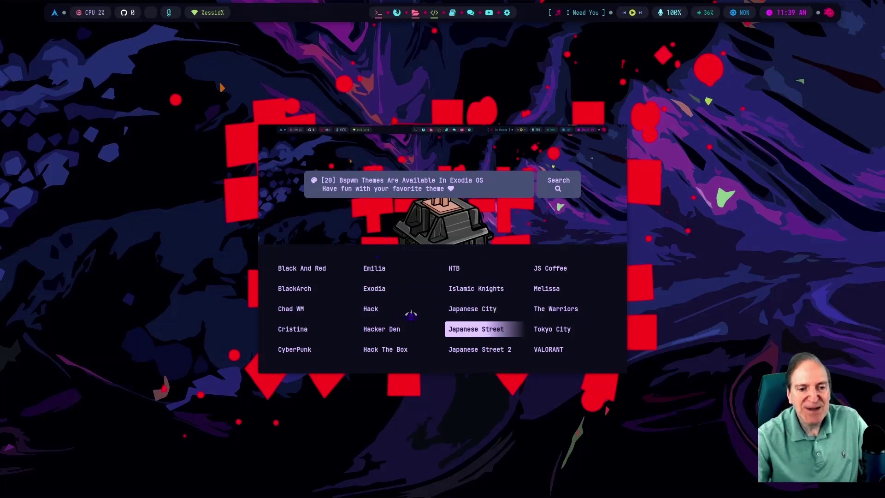
{"action": "key", "text": "Down"}
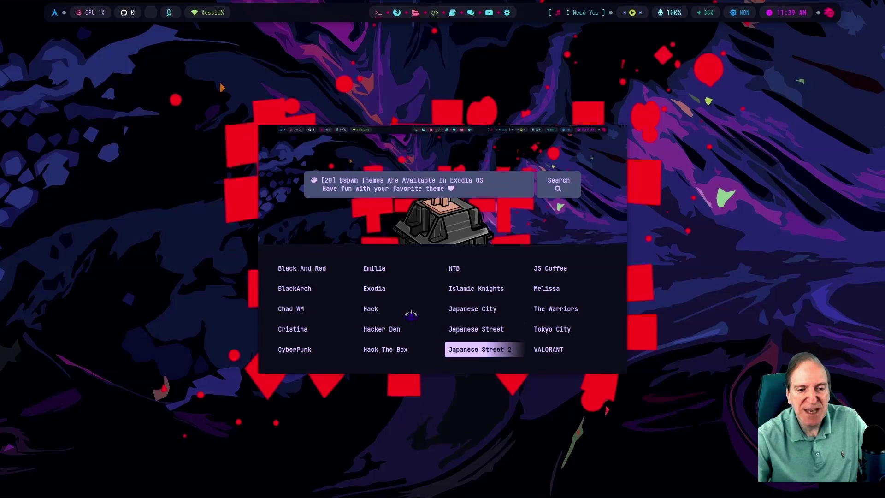
{"action": "key", "text": "Up"}
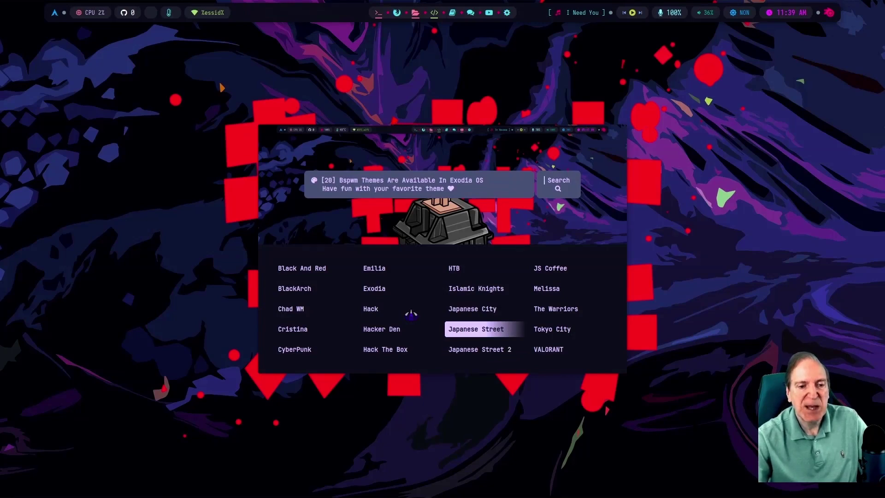
{"action": "key", "text": "Return"}
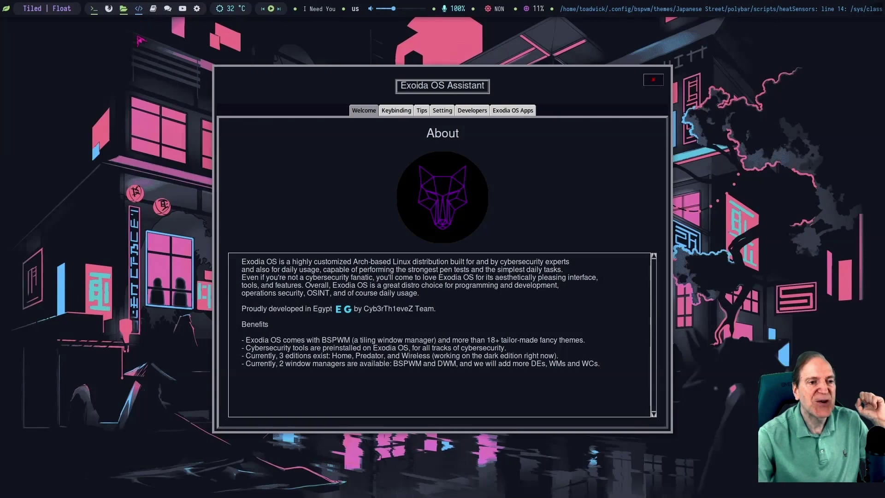
- Navigate Thunar from themes into Japanese Street/polybar/scripts and open heatSensors in Geany
{"action": "key", "text": "super+2"}
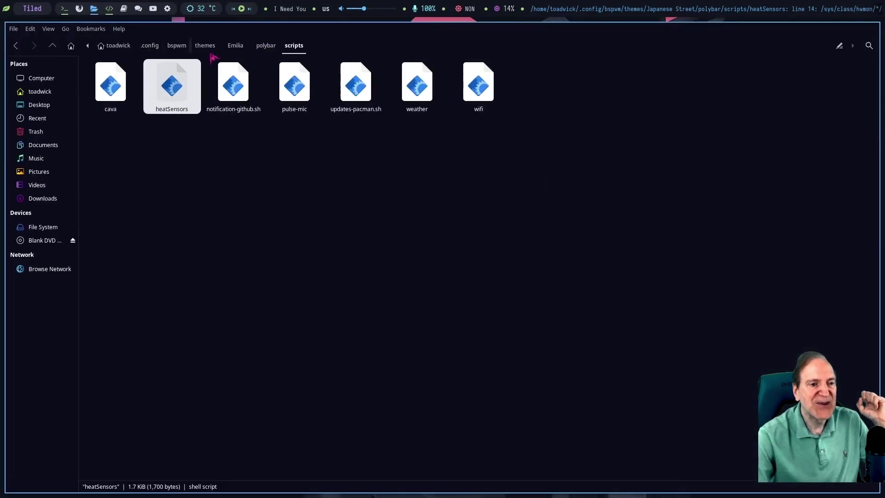
{"action": "left_click", "coordinate": [205, 46]}
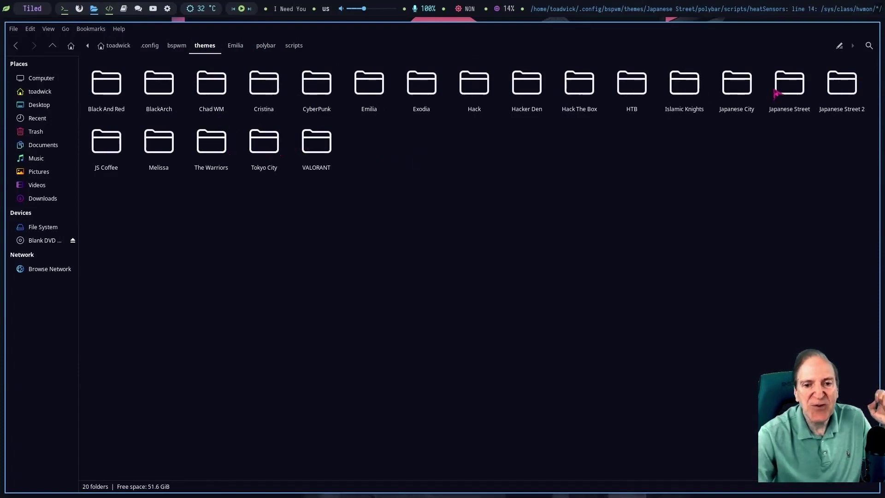
{"action": "double_click", "coordinate": [792, 88]}
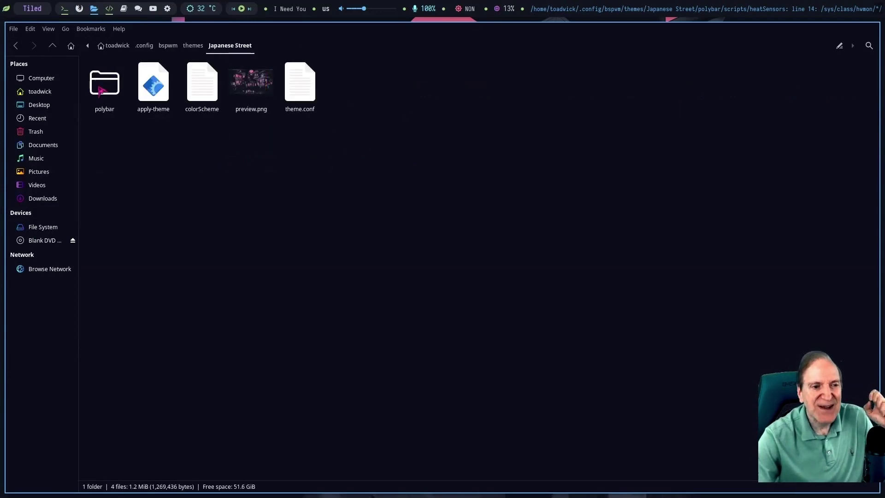
{"action": "double_click", "coordinate": [105, 90]}
{"action": "double_click", "coordinate": [147, 91]}
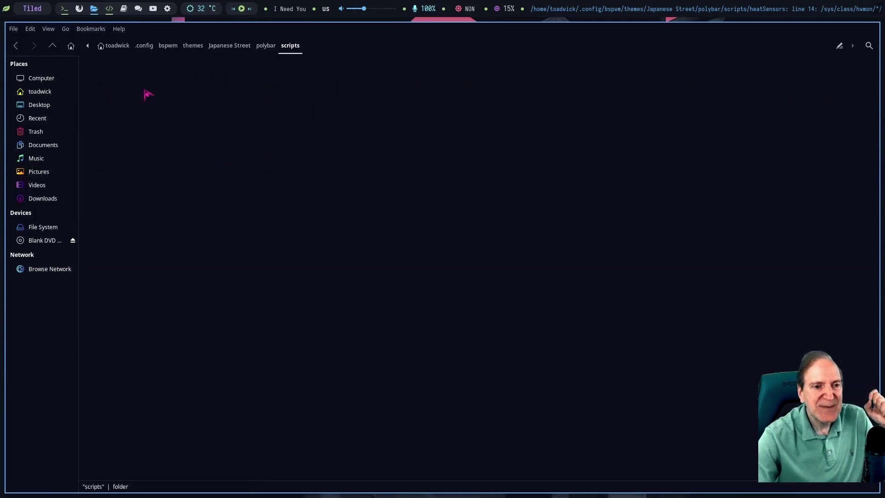
{"action": "double_click", "coordinate": [173, 85]}
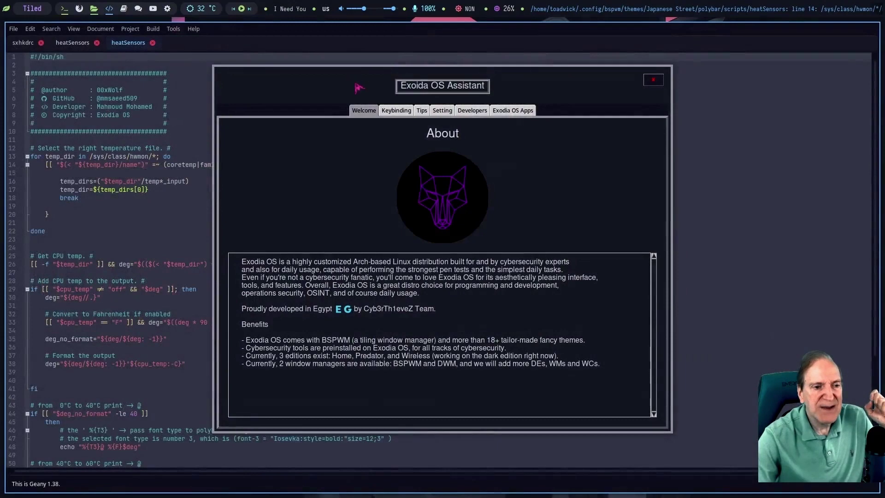
- Close the Assistant and review the commented-out loop in the Emilia heatSensors copy
{"action": "left_click", "coordinate": [654, 80]}
{"action": "left_click", "coordinate": [72, 43]}
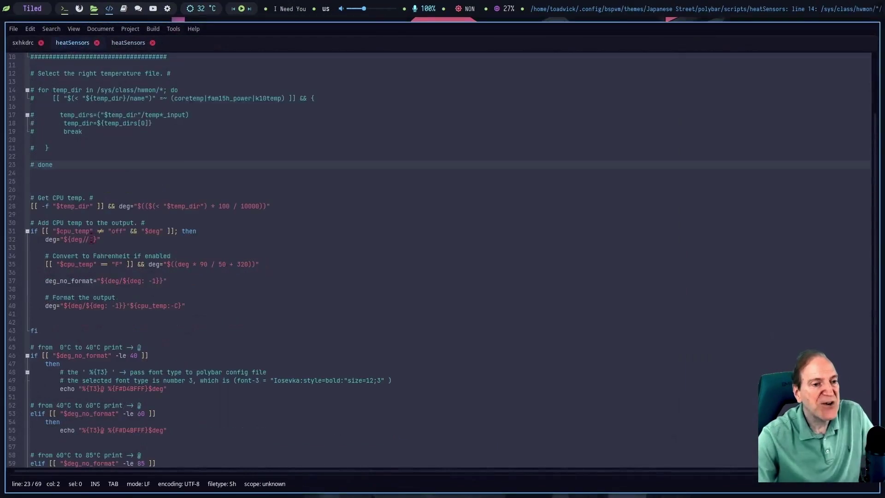
{"action": "left_click_drag", "start_coordinate": [58, 165], "coordinate": [21, 93]}
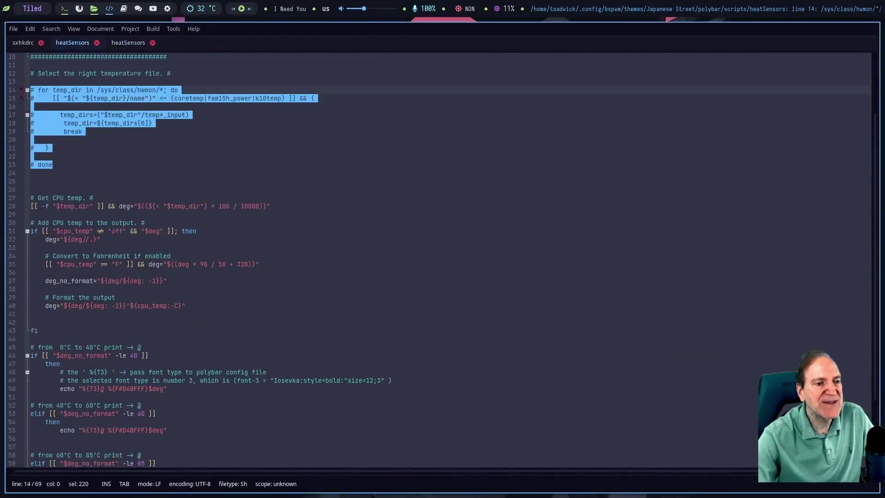
- Comment out lines 13–22 of the Japanese Street heatSensors with Ctrl+E, save, and reveal the bare desktop
{"action": "left_click", "coordinate": [131, 43]}
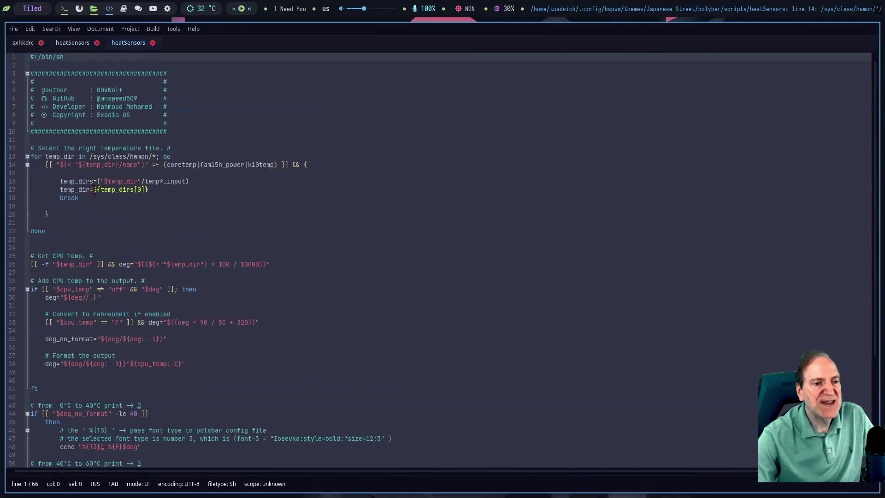
{"action": "left_click_drag", "start_coordinate": [63, 233], "coordinate": [29, 156]}
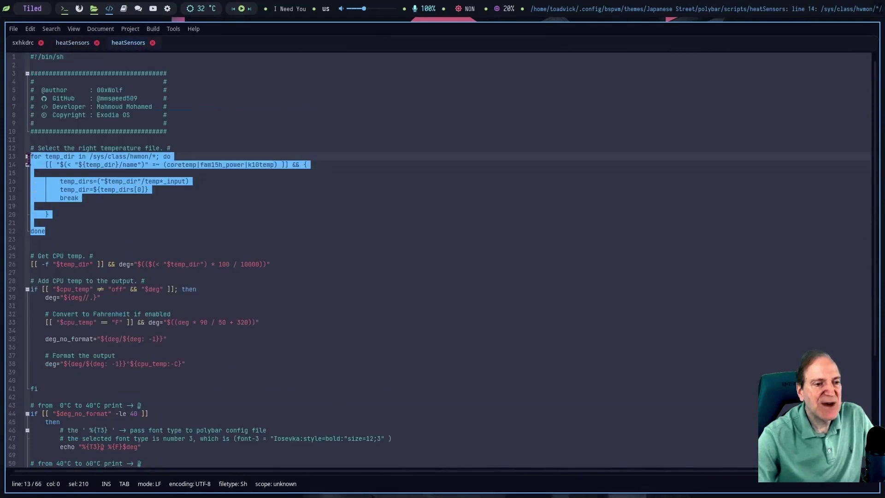
{"action": "key", "text": "ctrl+e"}
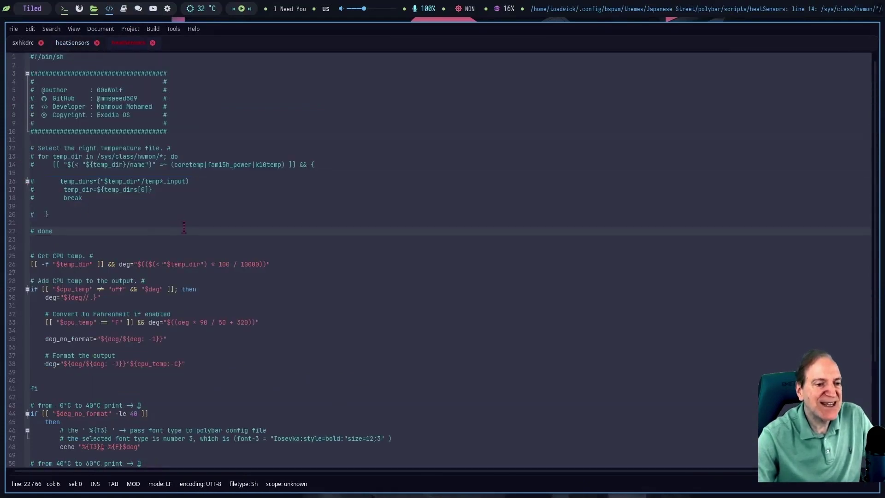
{"action": "key", "text": "ctrl+s"}
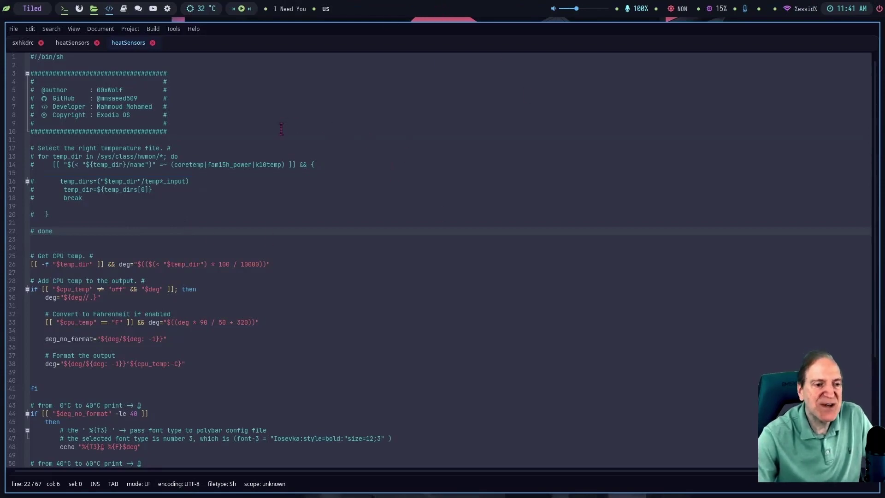
{"action": "key", "text": "ctrl+s"}
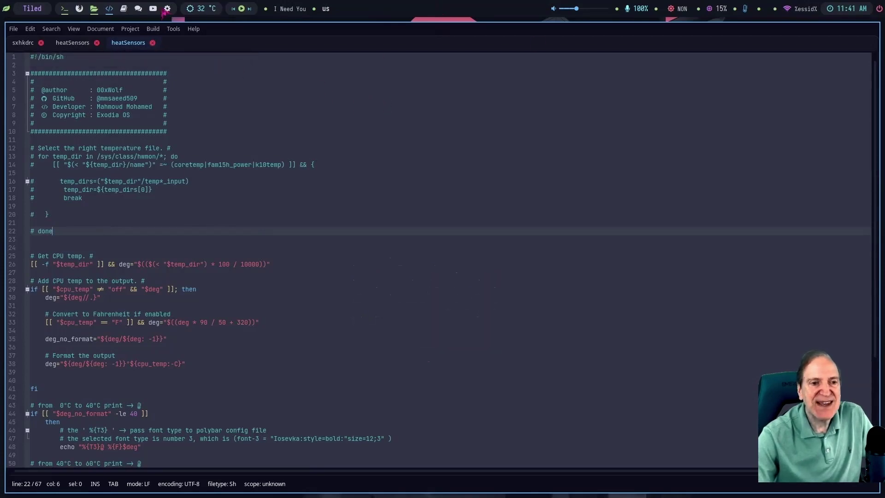
{"action": "left_click", "coordinate": [94, 9]}
{"action": "left_click", "coordinate": [79, 8]}
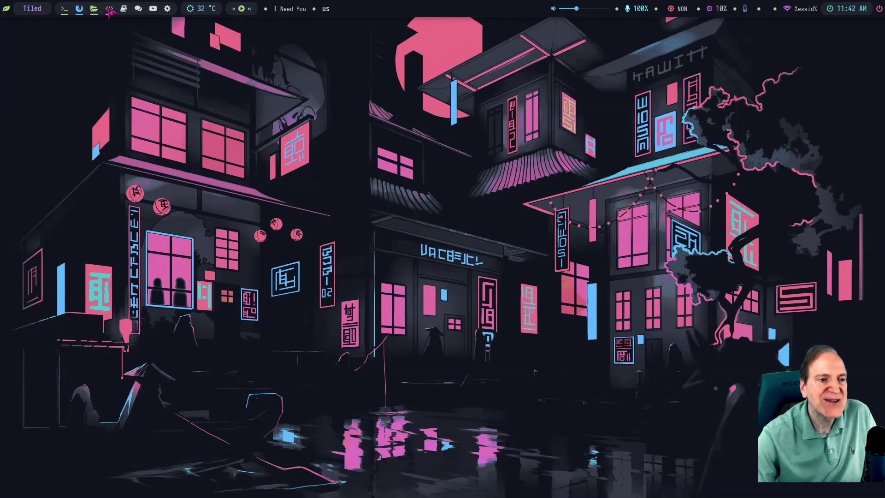
- Open the Japanese Street polybar modules/modules file in Geany via Thunar's polybar breadcrumb
{"action": "left_click", "coordinate": [109, 9]}
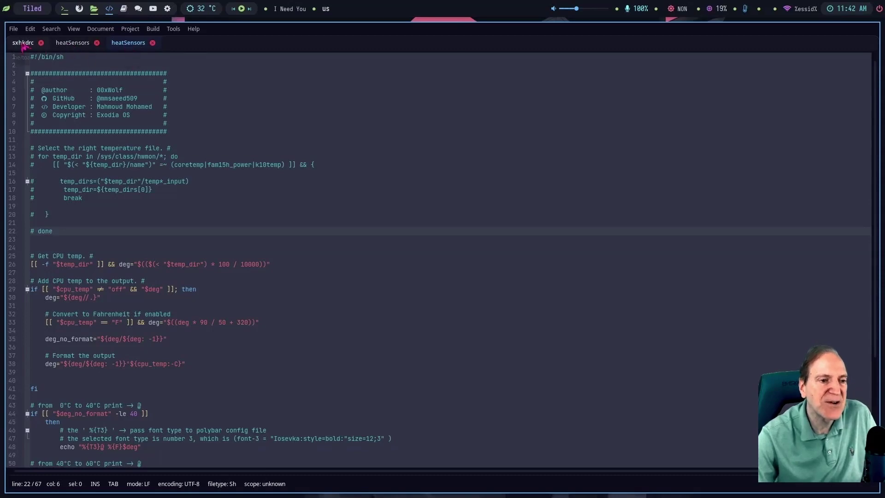
{"action": "left_click", "coordinate": [94, 9]}
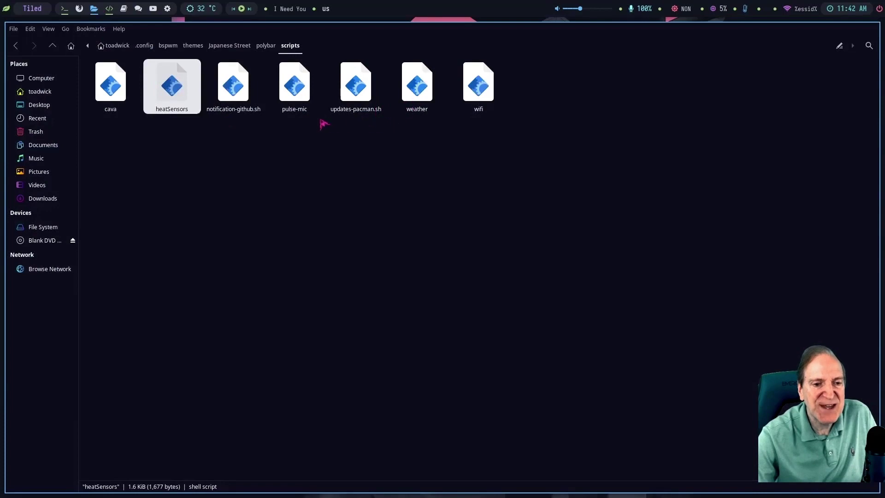
{"action": "left_click", "coordinate": [266, 45]}
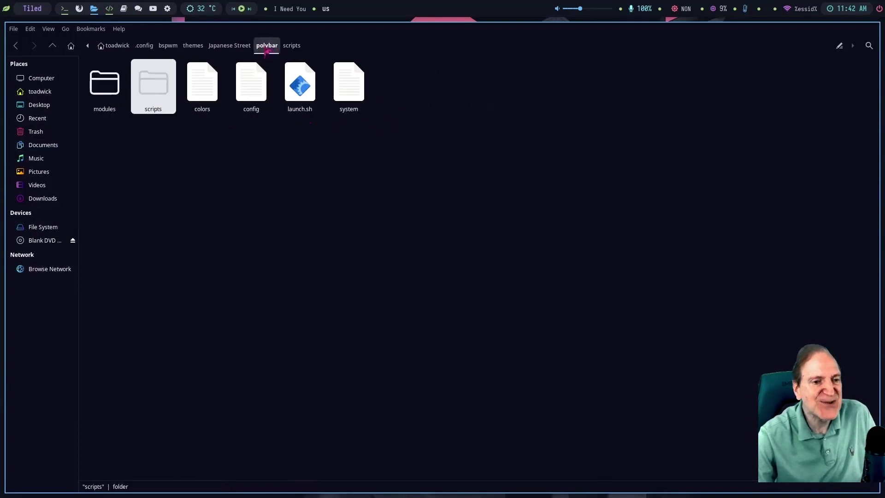
{"action": "double_click", "coordinate": [106, 90]}
{"action": "left_click", "coordinate": [175, 96]}
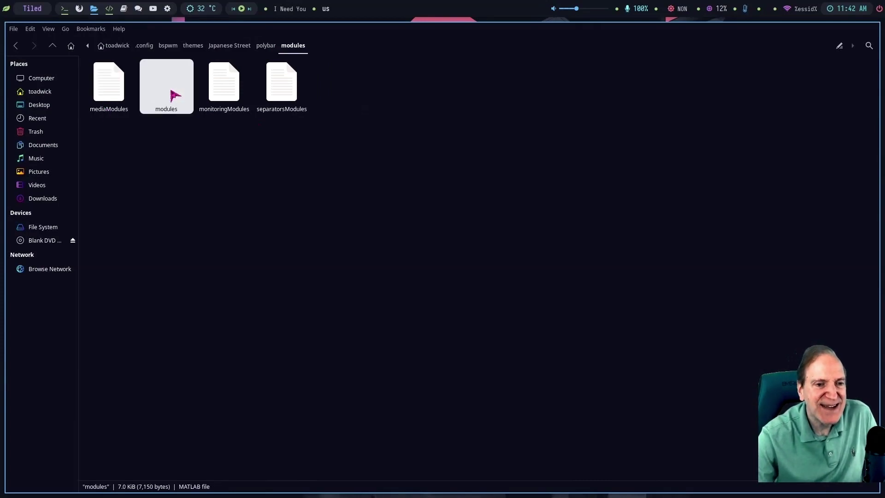
{"action": "double_click", "coordinate": [171, 89]}
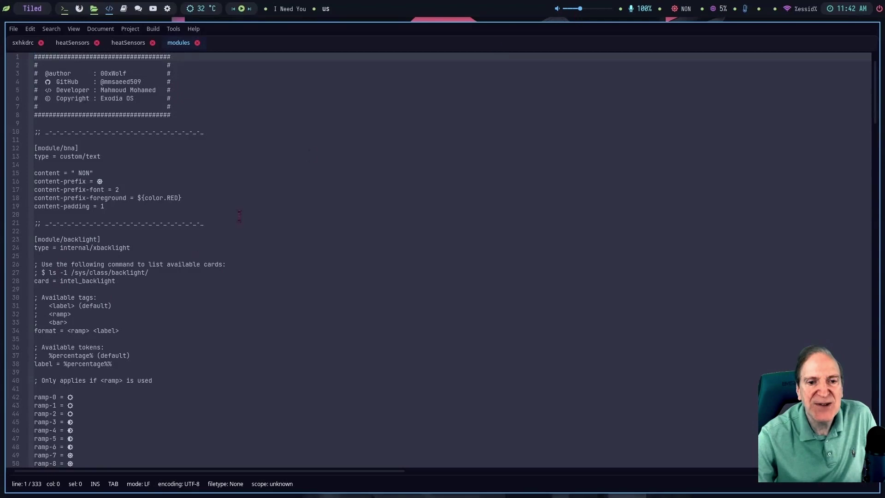
{"action": "scroll", "coordinate": [167, 301], "scroll_direction": "down", "scroll_amount": 10}
{"action": "scroll", "coordinate": [166, 300], "scroll_direction": "down", "scroll_amount": 3}
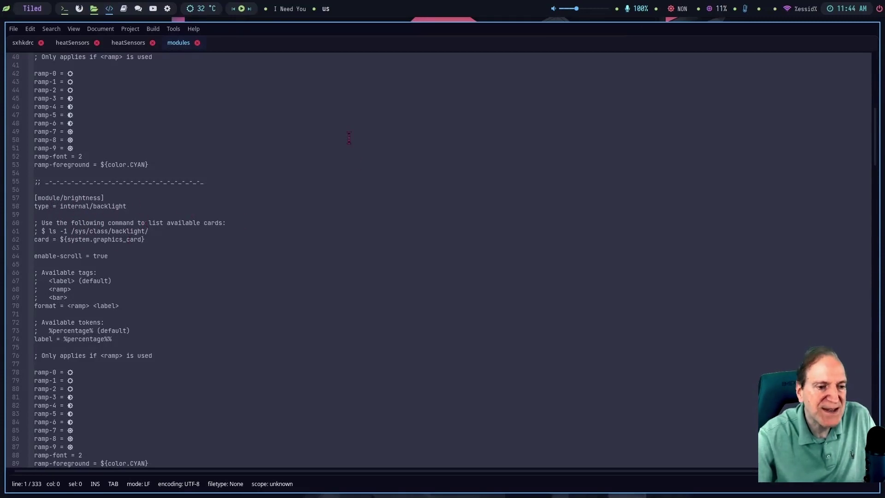
{"action": "left_click", "coordinate": [92, 206]}
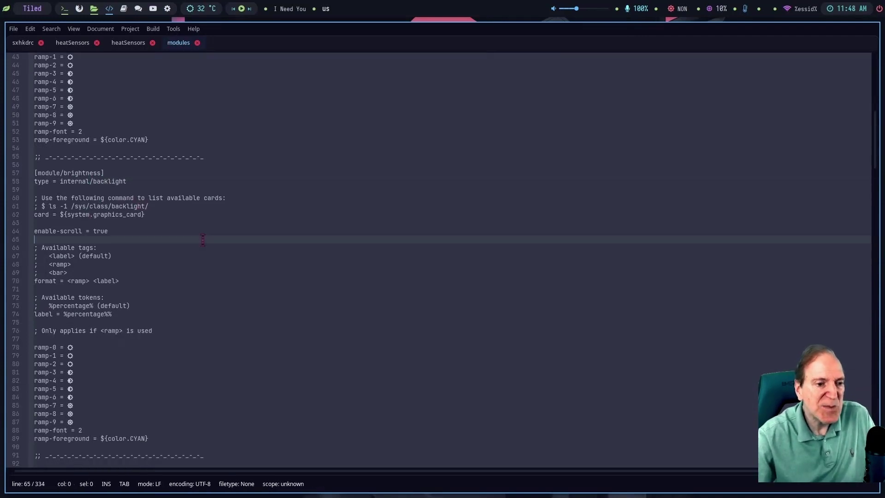
{"action": "scroll", "coordinate": [220, 241], "scroll_direction": "up", "scroll_amount": 8}
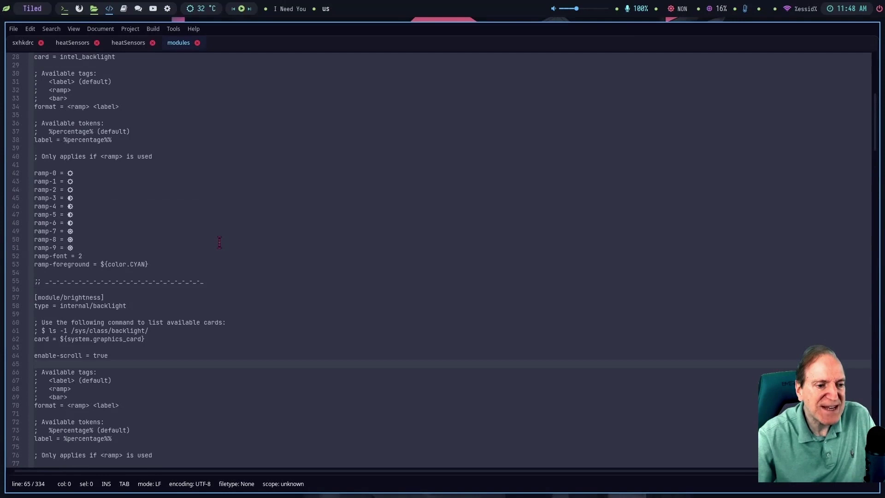
{"action": "left_click", "coordinate": [94, 9]}
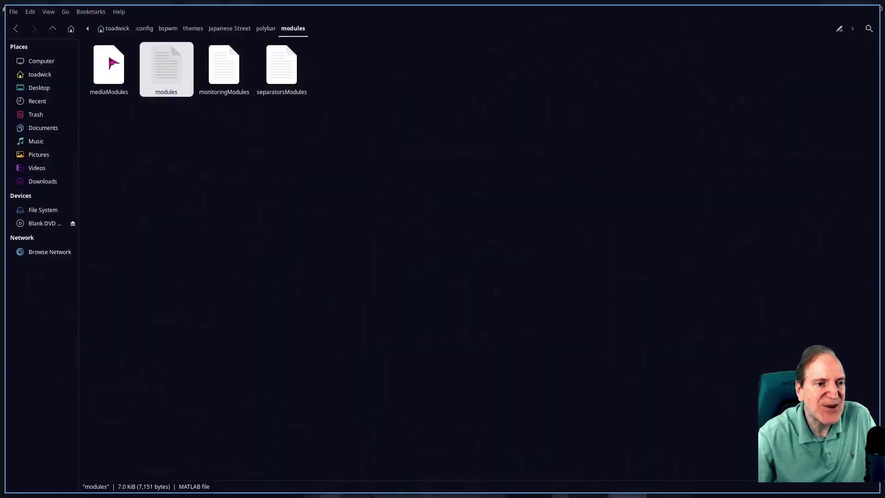
- Open the current polybar scripts folder, then a new tab at Islamic Knights' polybar/scripts folder
{"action": "left_click", "coordinate": [266, 29]}
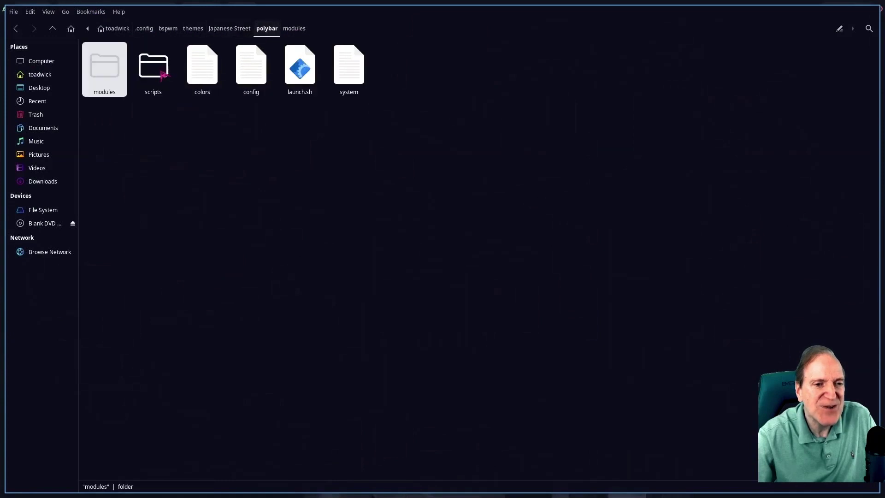
{"action": "double_click", "coordinate": [152, 67]}
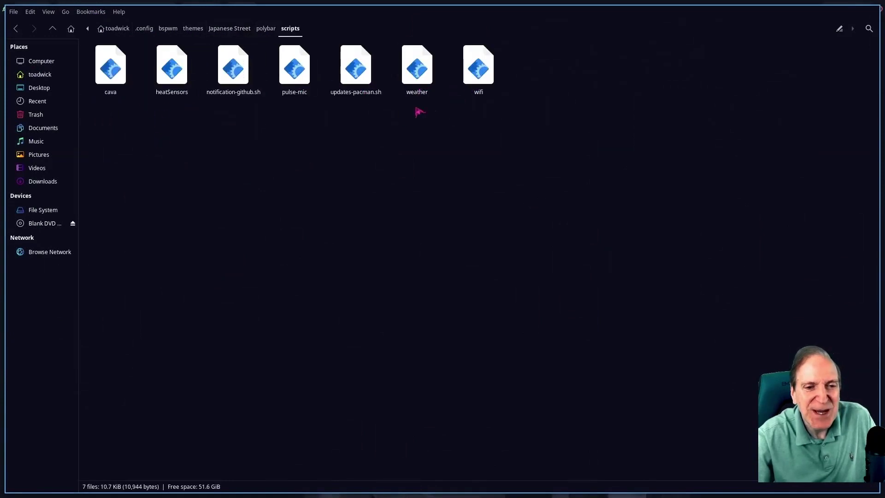
{"action": "key", "text": "ctrl+t"}
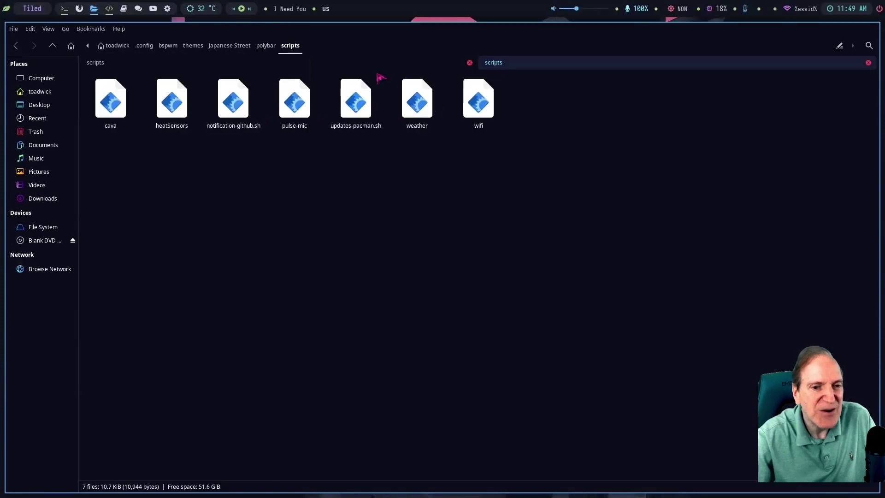
{"action": "left_click", "coordinate": [194, 45]}
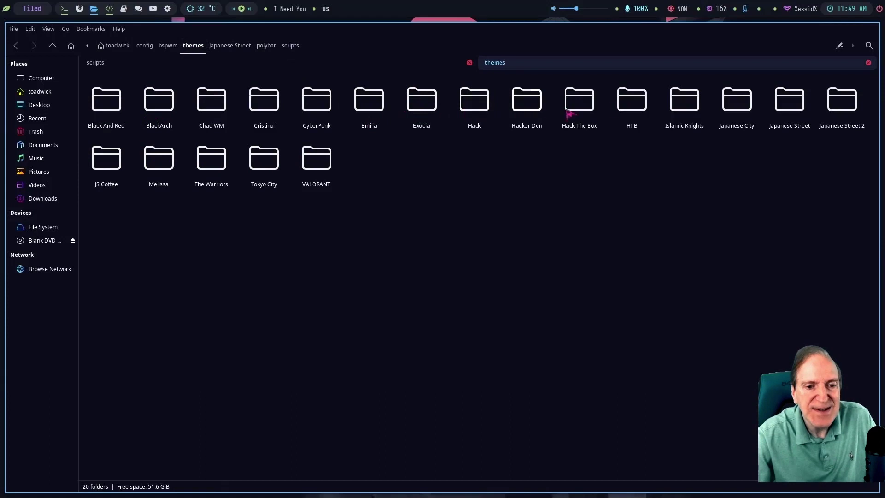
{"action": "double_click", "coordinate": [682, 101]}
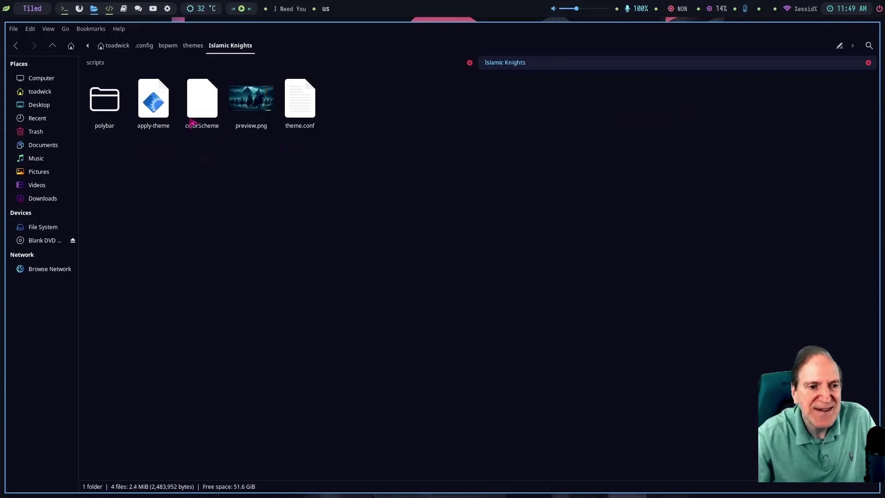
{"action": "double_click", "coordinate": [105, 99]}
{"action": "double_click", "coordinate": [153, 99]}
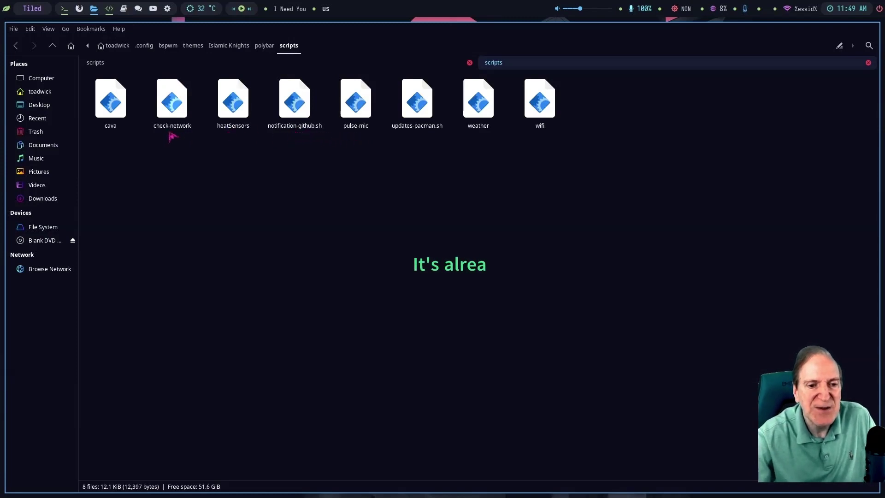
- Overwrite the Japanese Street modules file with the Islamic Knights theme's modules text
{"action": "left_click", "coordinate": [264, 45]}
{"action": "double_click", "coordinate": [105, 102]}
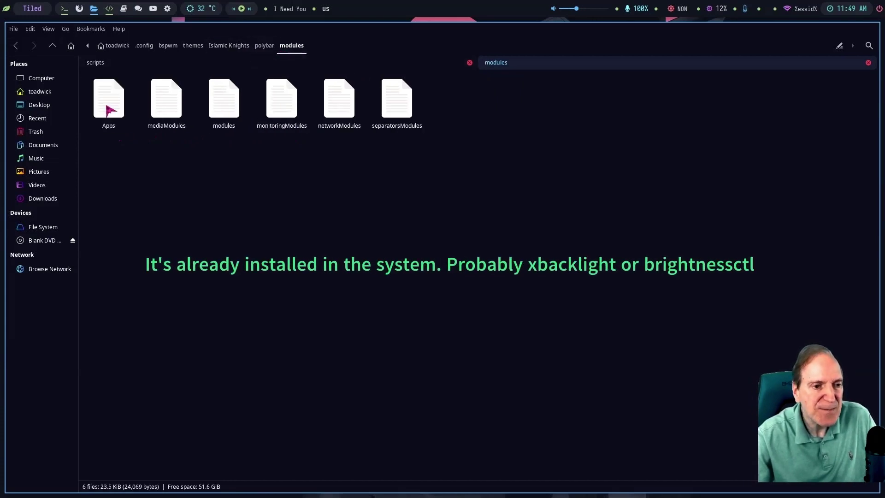
{"action": "double_click", "coordinate": [231, 112]}
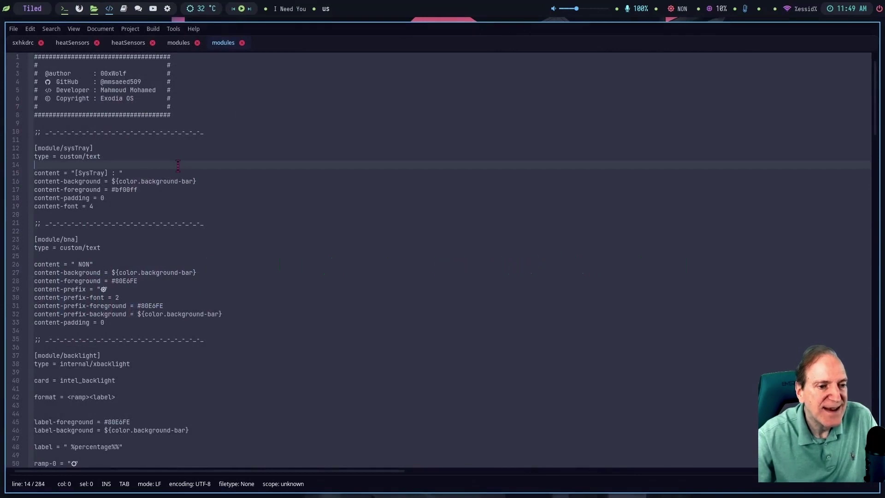
{"action": "key", "text": "ctrl+a"}
{"action": "left_click", "coordinate": [178, 43]}
{"action": "key", "text": "ctrl+a"}
{"action": "key", "text": "ctrl+v"}
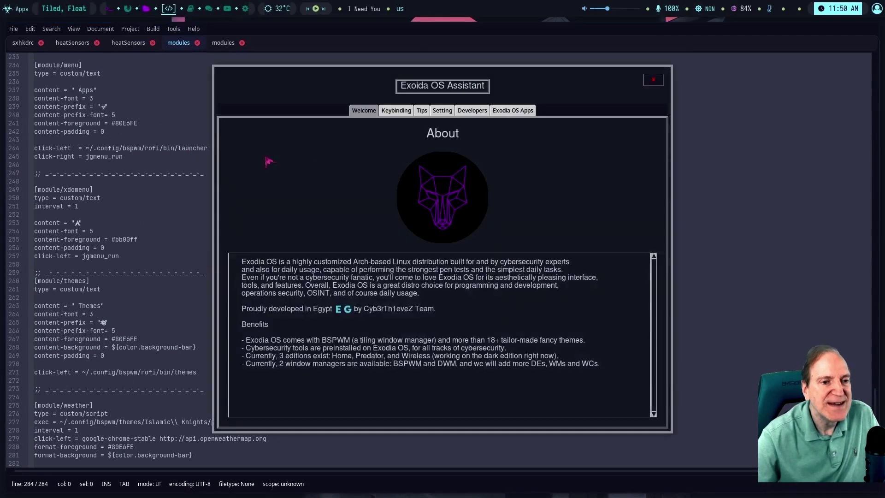
- Glance at the Islamic Knights polybar config, close it, and return to the bspwm themes folder
{"action": "left_click", "coordinate": [653, 80]}
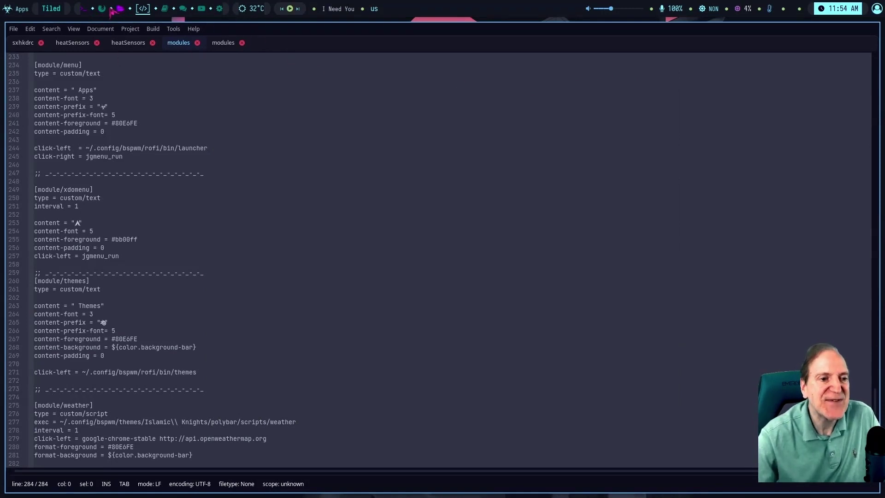
{"action": "left_click", "coordinate": [122, 9]}
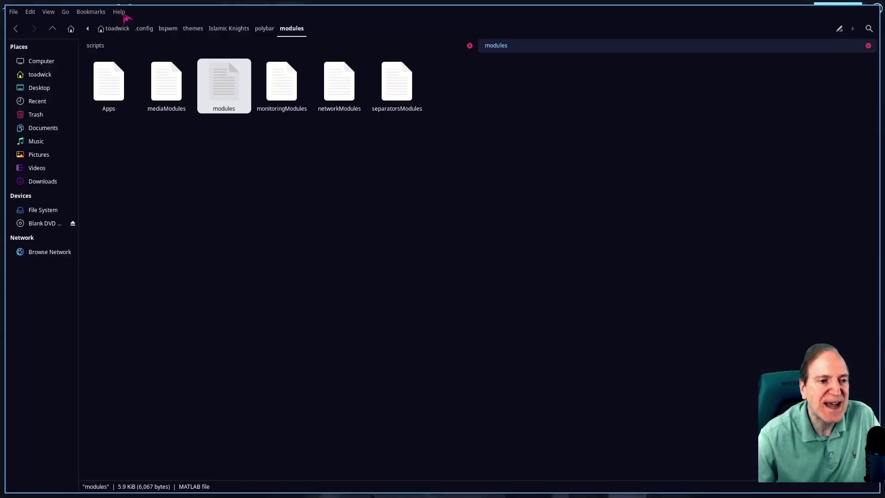
{"action": "left_click", "coordinate": [267, 29]}
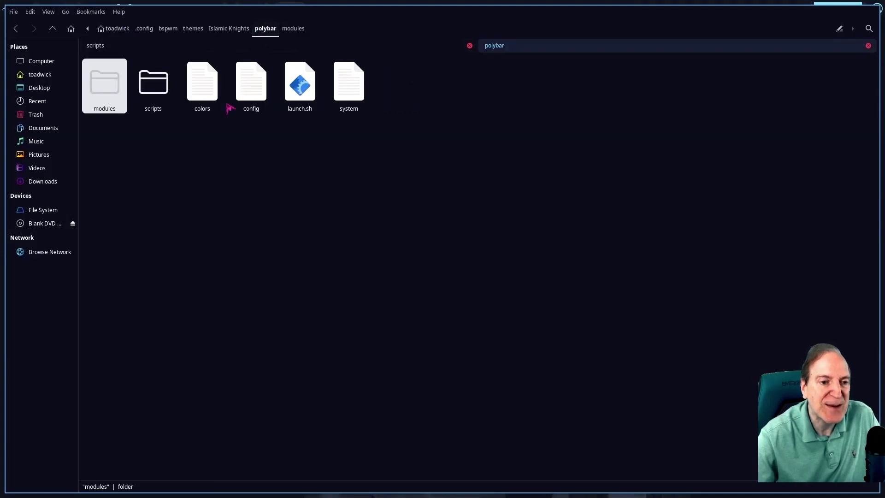
{"action": "left_click", "coordinate": [258, 86]}
{"action": "double_click", "coordinate": [258, 85]}
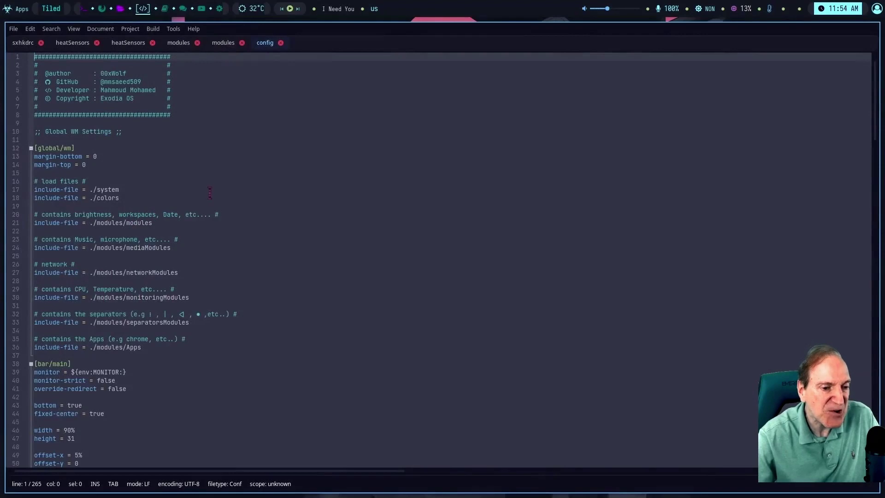
{"action": "scroll", "coordinate": [231, 196], "scroll_direction": "down", "scroll_amount": 9}
{"action": "scroll", "coordinate": [259, 201], "scroll_direction": "up", "scroll_amount": 6}
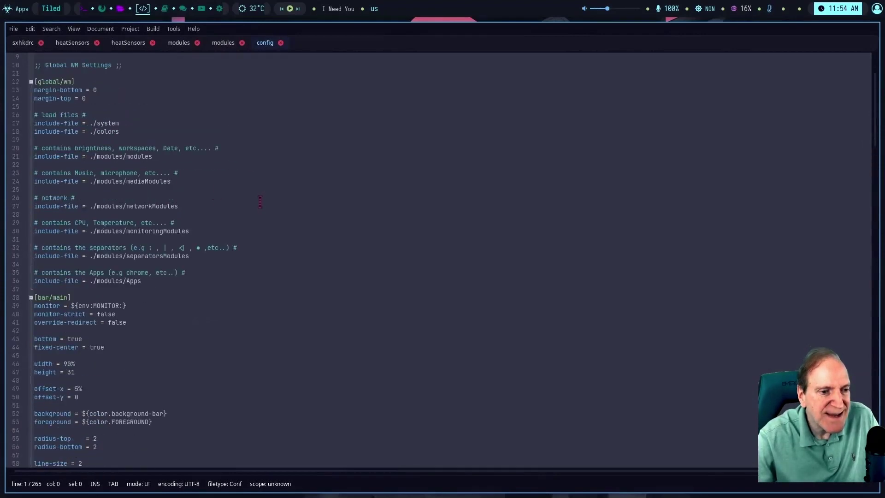
{"action": "scroll", "coordinate": [259, 202], "scroll_direction": "up", "scroll_amount": 2}
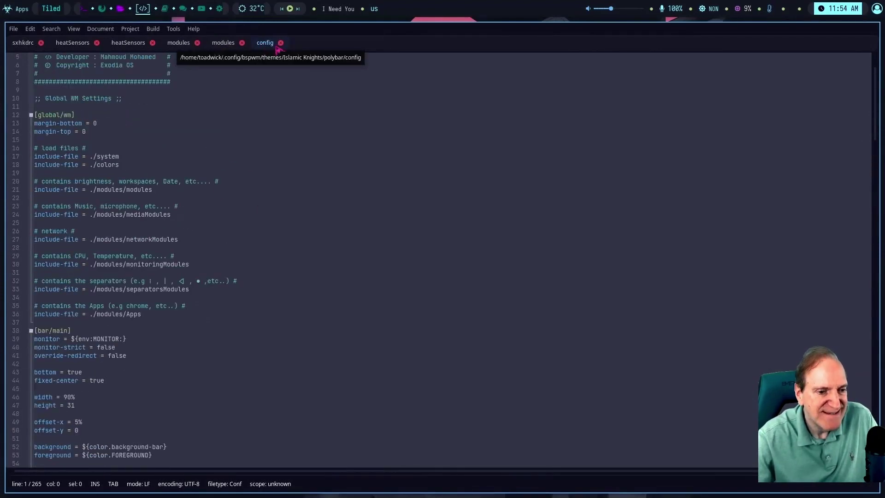
{"action": "left_click", "coordinate": [281, 42]}
{"action": "key", "text": "ctrl+q"}
{"action": "left_click", "coordinate": [193, 28]}
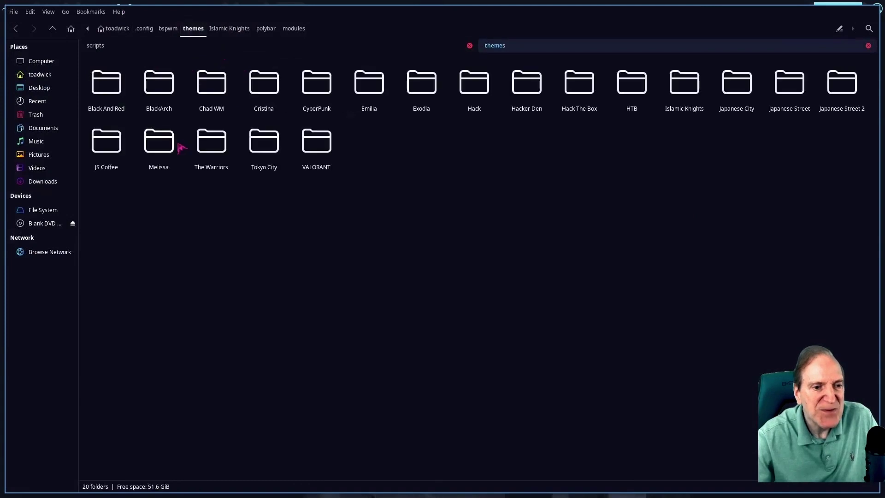
- Open Japanese Street's polybar/config in Geany and scroll down to the modules-right line
{"action": "double_click", "coordinate": [789, 83]}
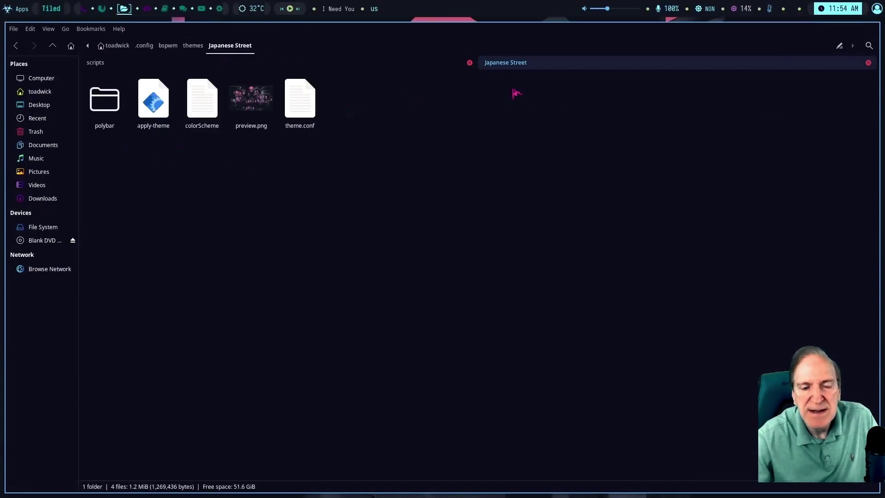
{"action": "double_click", "coordinate": [111, 106]}
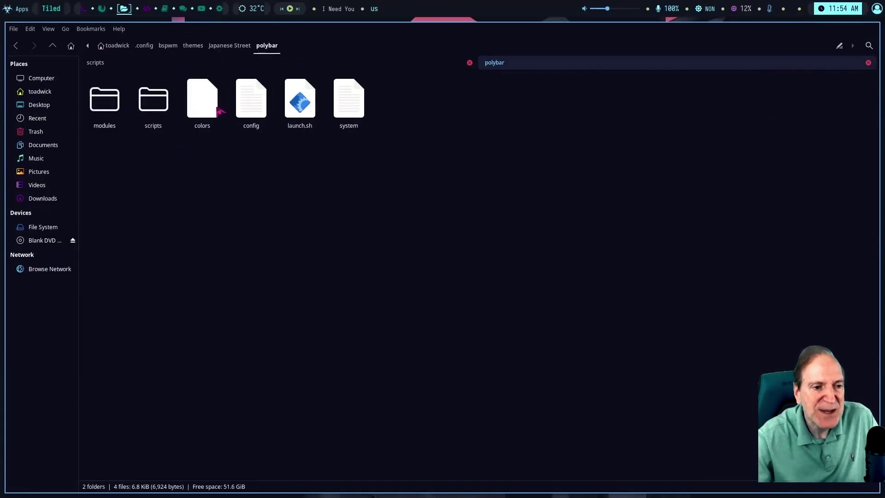
{"action": "left_click", "coordinate": [248, 107]}
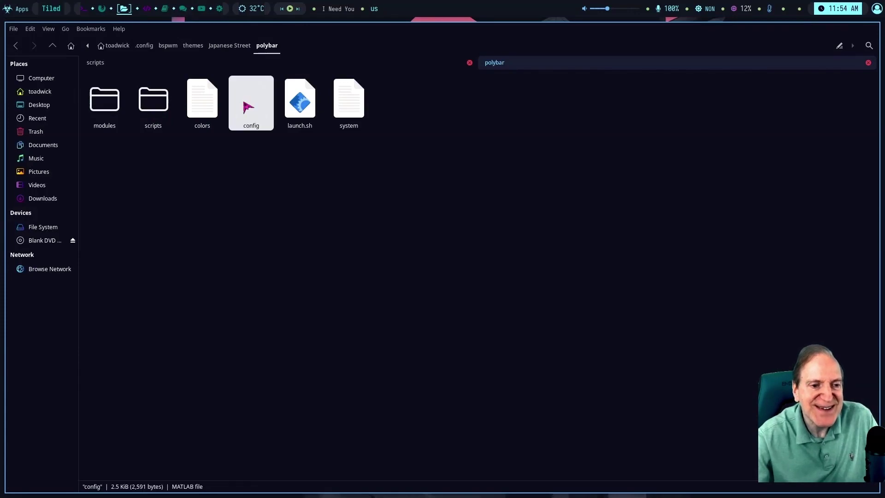
{"action": "double_click", "coordinate": [248, 107]}
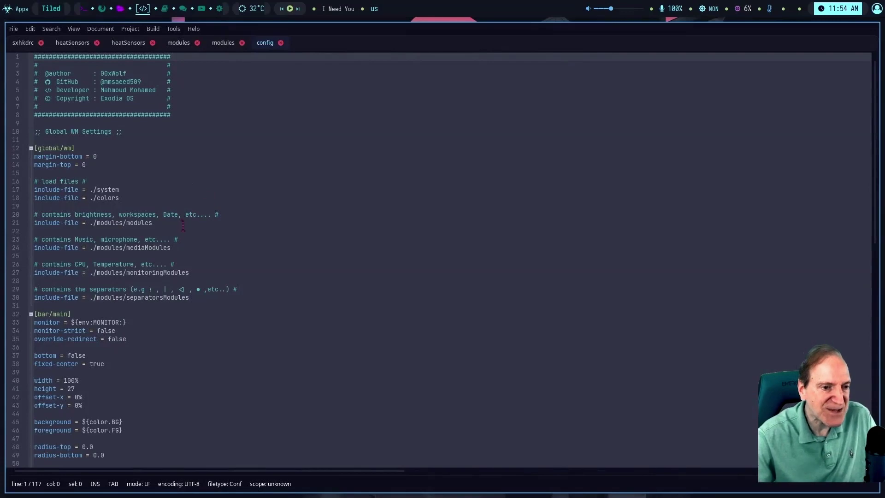
{"action": "scroll", "coordinate": [202, 228], "scroll_direction": "down", "scroll_amount": 10}
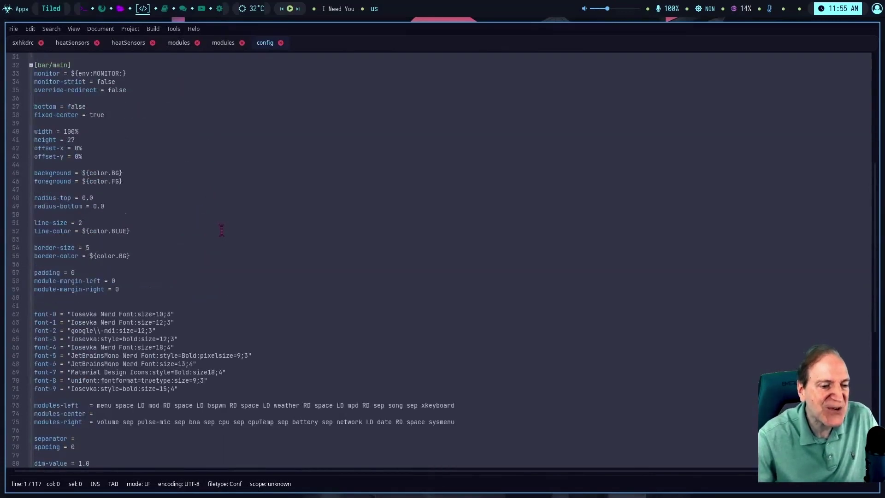
{"action": "scroll", "coordinate": [222, 230], "scroll_direction": "down", "scroll_amount": 3}
{"action": "scroll", "coordinate": [228, 227], "scroll_direction": "down", "scroll_amount": 3}
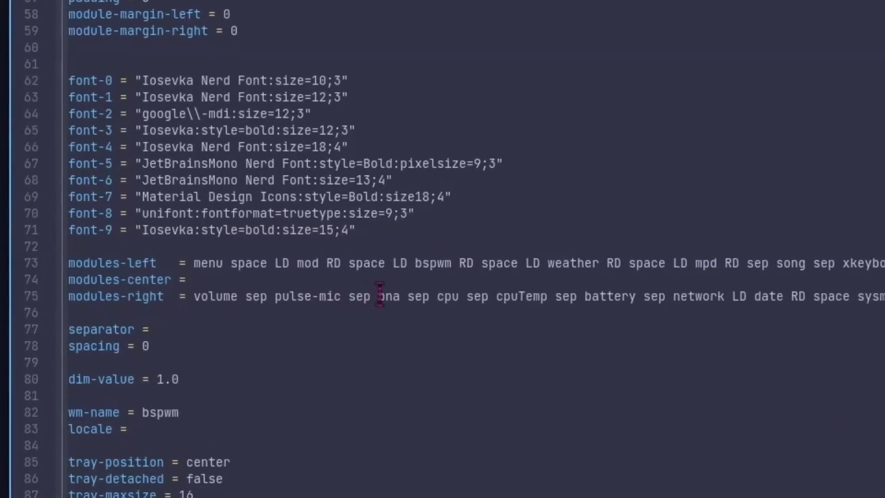
- Rename the bna module to brightness on line 75, save, and reload the file from disk
{"action": "left_click_drag", "start_coordinate": [371, 297], "coordinate": [400, 297]}
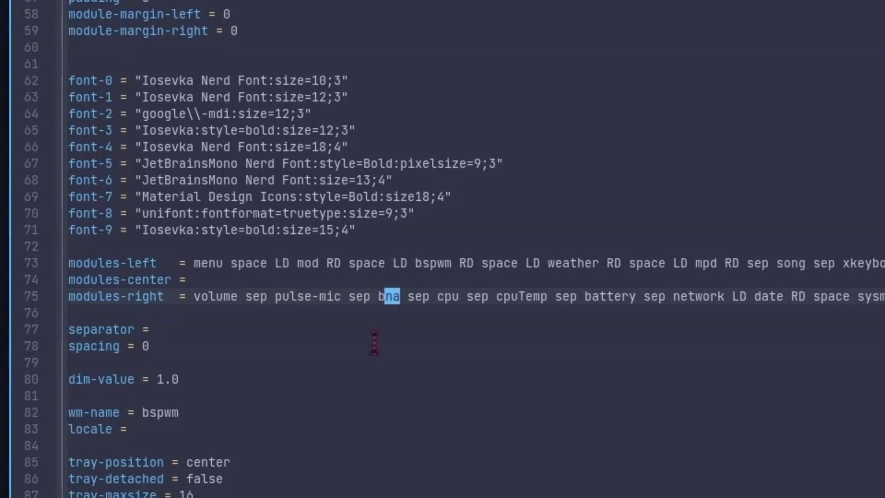
{"action": "type", "text": "rightness"}
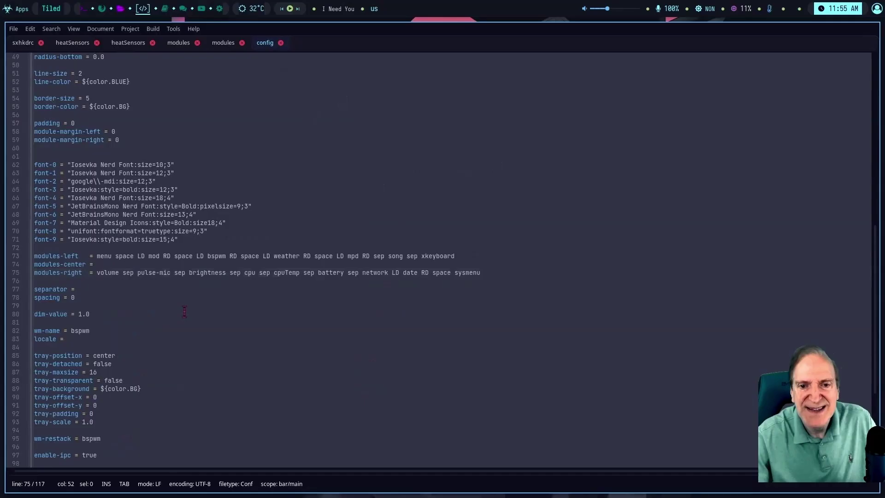
{"action": "key", "text": "ctrl+s"}
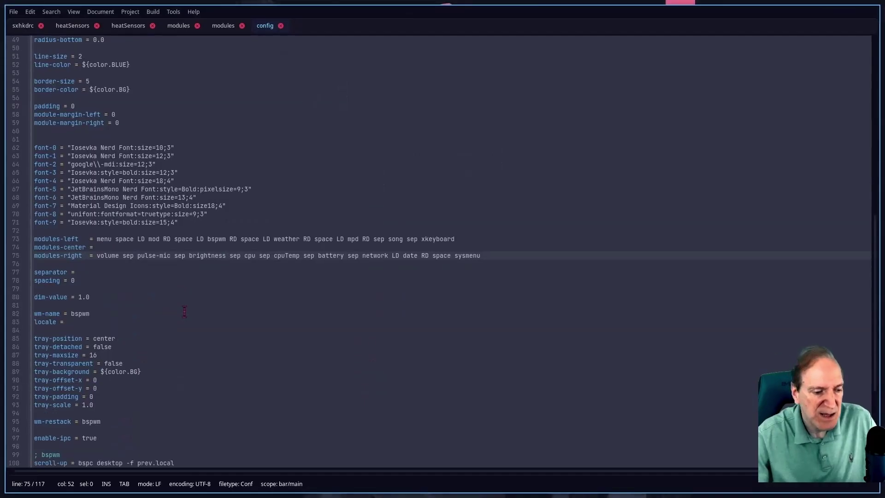
{"action": "key", "text": "super+Return"}
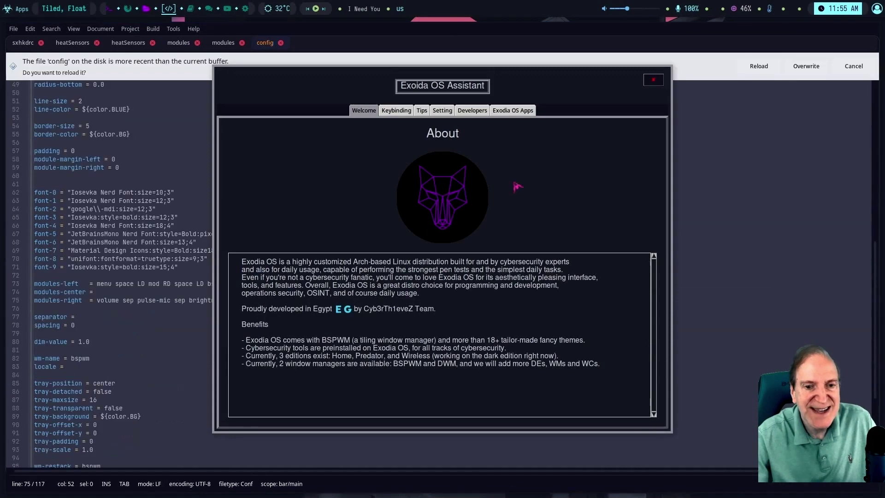
{"action": "left_click", "coordinate": [654, 82]}
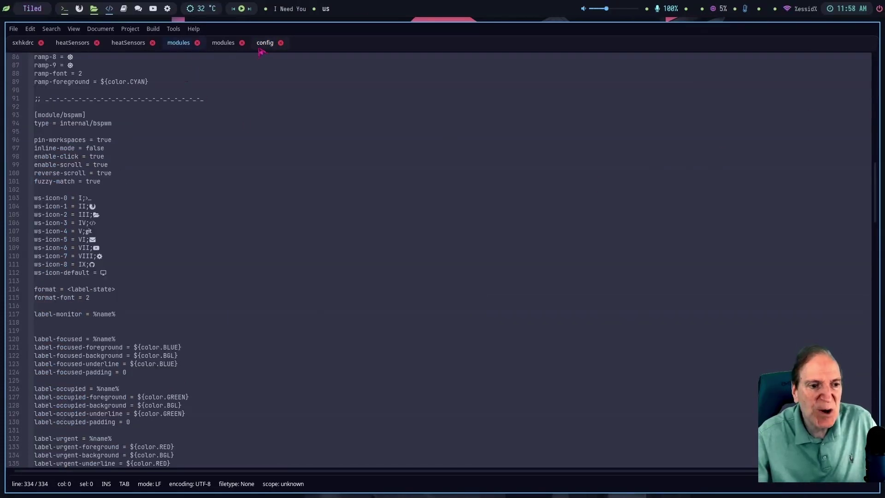
{"action": "left_click", "coordinate": [265, 43]}
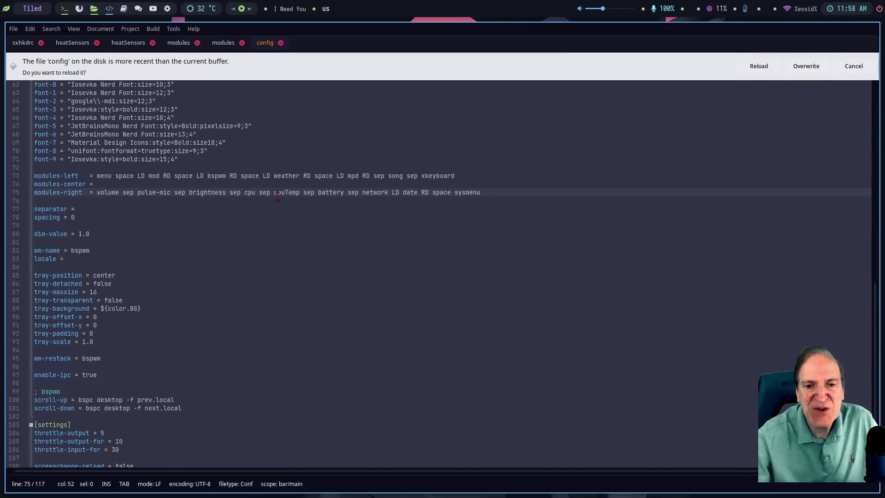
{"action": "left_click", "coordinate": [326, 193]}
{"action": "left_click", "coordinate": [759, 66]}
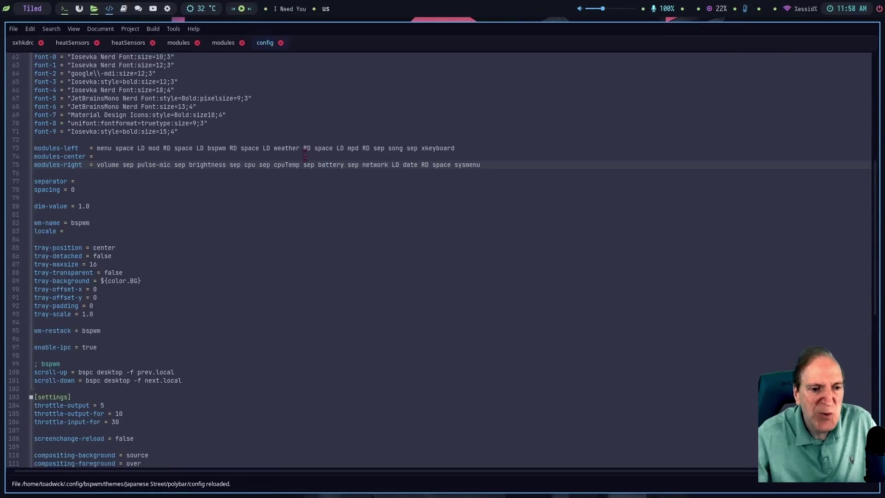
- Replace battery with themes on line 75, save, and reload the config from disk
{"action": "double_click", "coordinate": [320, 166]}
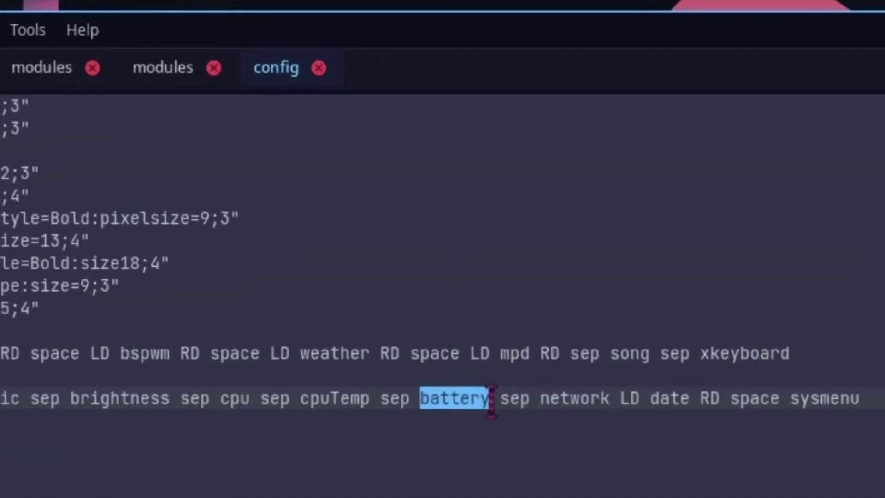
{"action": "type", "text": "themes"}
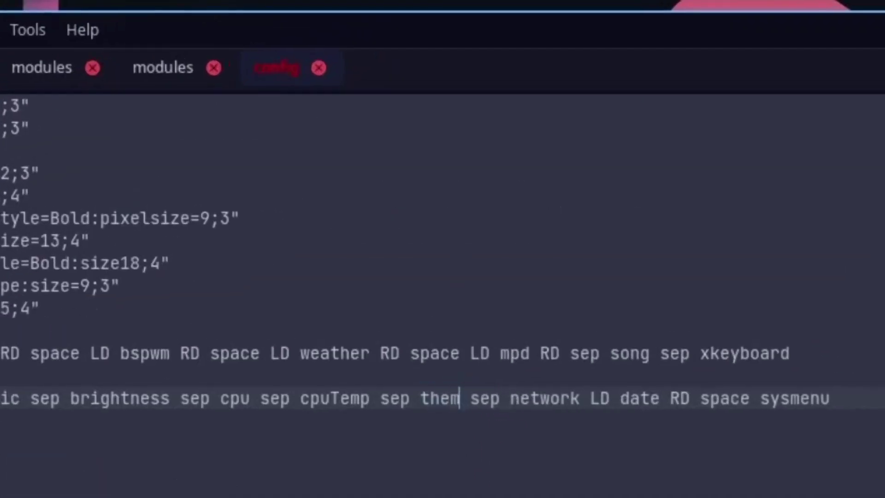
{"action": "key", "text": "ctrl+s"}
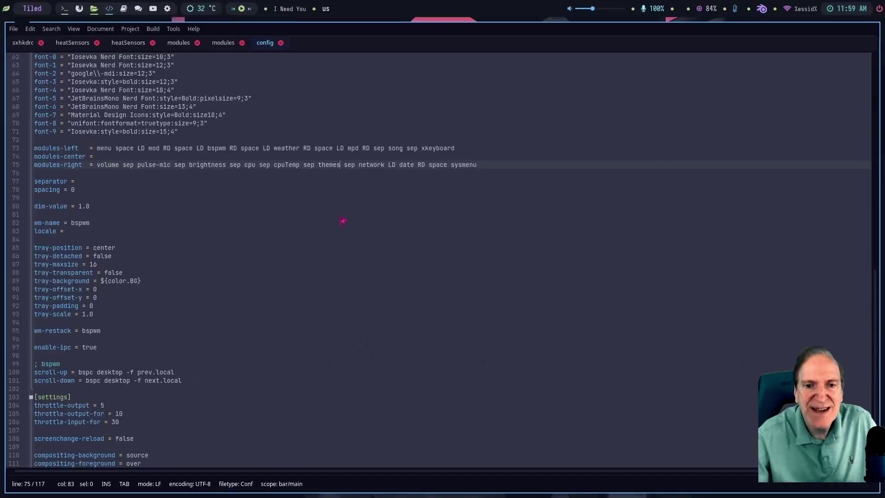
{"action": "left_click", "coordinate": [762, 9]}
{"action": "left_click", "coordinate": [652, 79]}
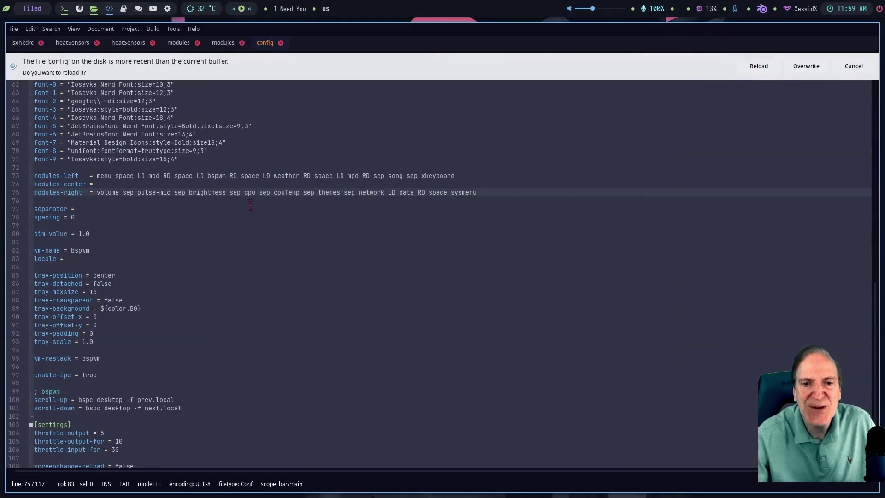
{"action": "left_click", "coordinate": [758, 67]}
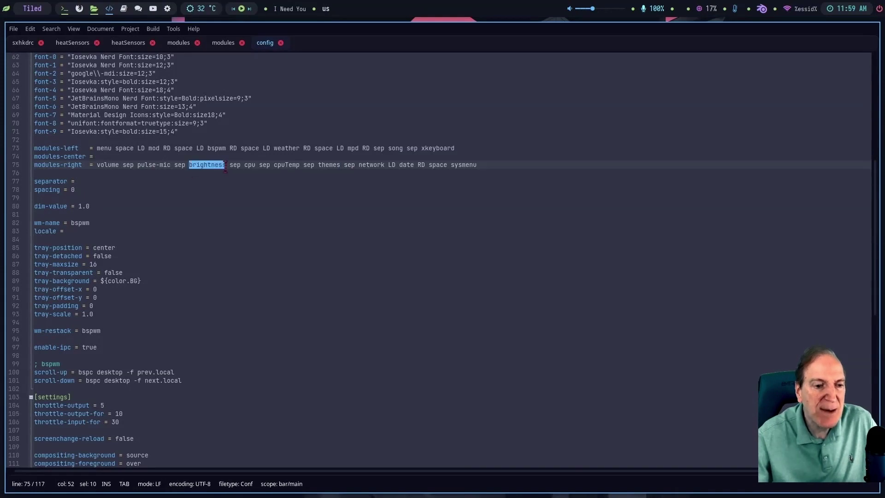
- Overwrite brightness with xbacklight, save, and reload the config from disk
{"action": "type", "text": "xbacklight"}
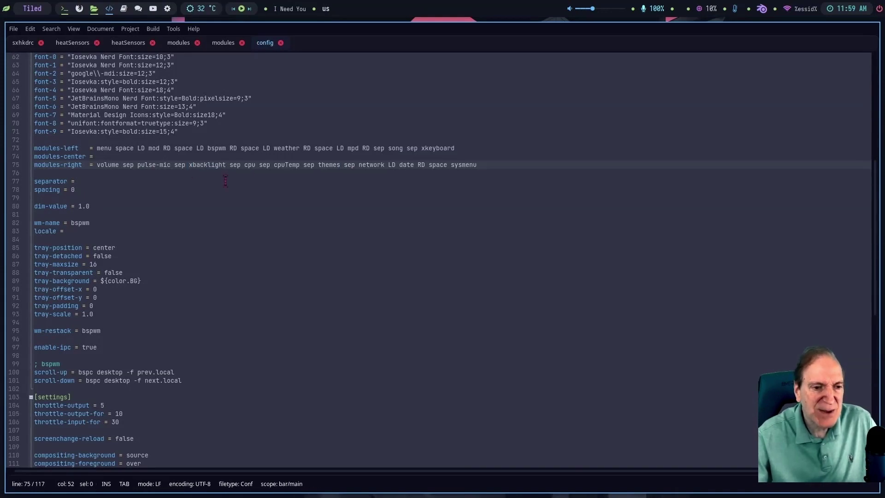
{"action": "key", "text": "ctrl+s"}
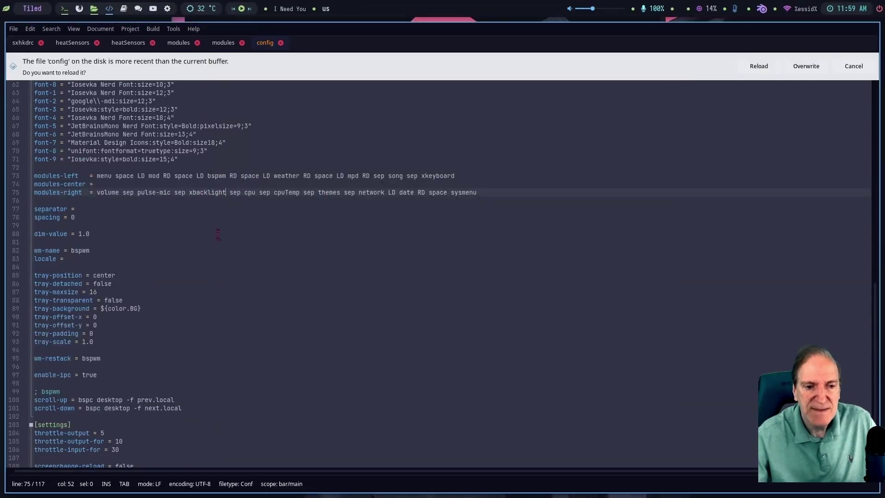
{"action": "left_click_drag", "start_coordinate": [189, 193], "coordinate": [227, 192]}
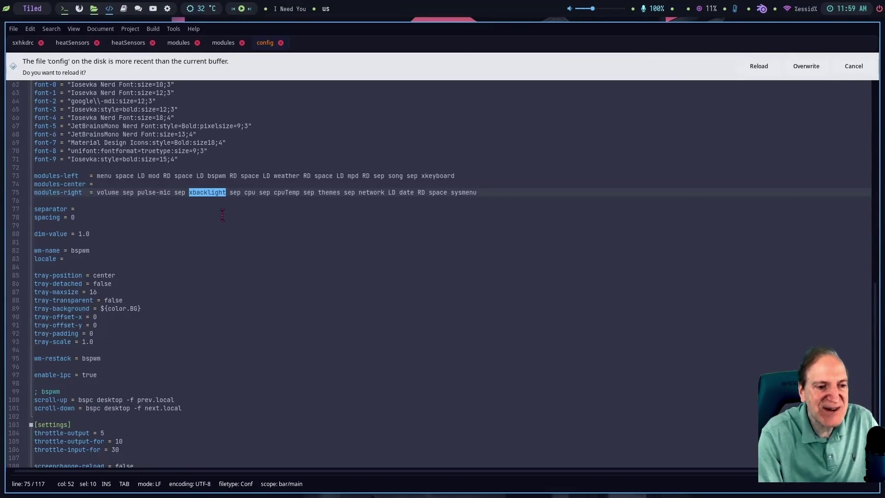
{"action": "key", "text": "Left"}
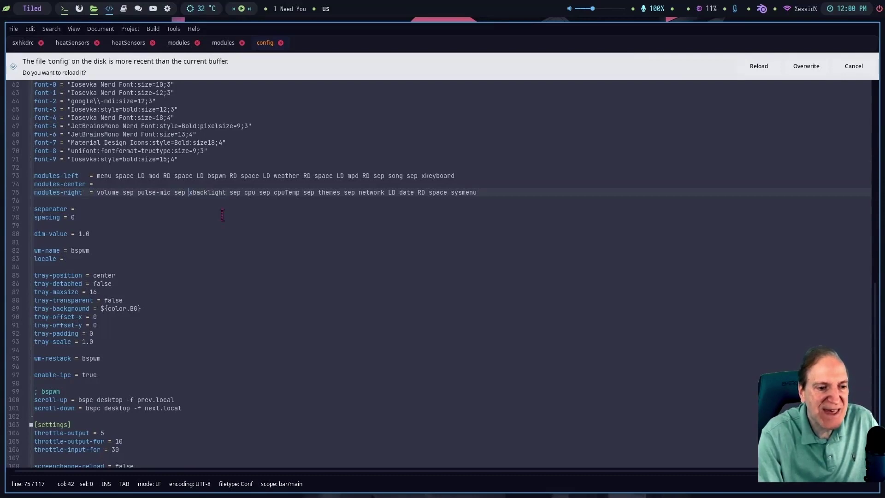
{"action": "left_click", "coordinate": [756, 66]}
- Replace the resulting xbna entry with weather and dismiss the Assistant popup
{"action": "left_click_drag", "start_coordinate": [189, 165], "coordinate": [201, 164]}
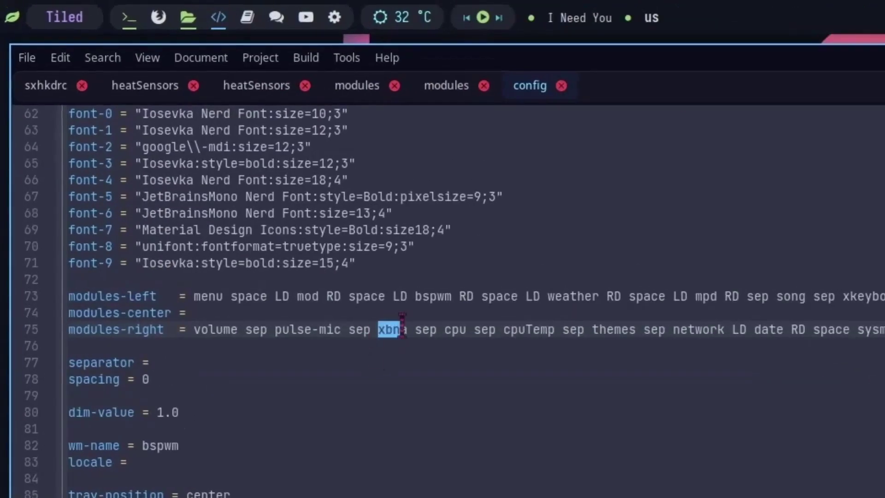
{"action": "left_click_drag", "start_coordinate": [402, 329], "coordinate": [408, 330]}
{"action": "type", "text": "weather"}
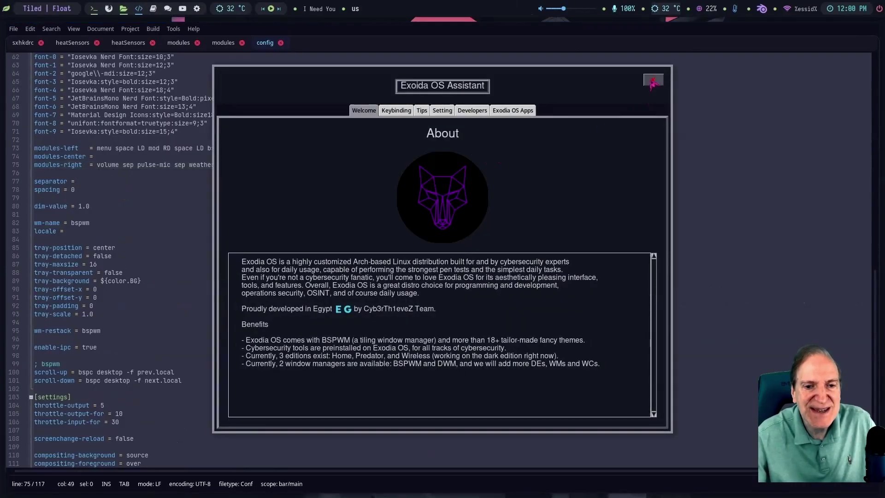
{"action": "left_click", "coordinate": [654, 80]}
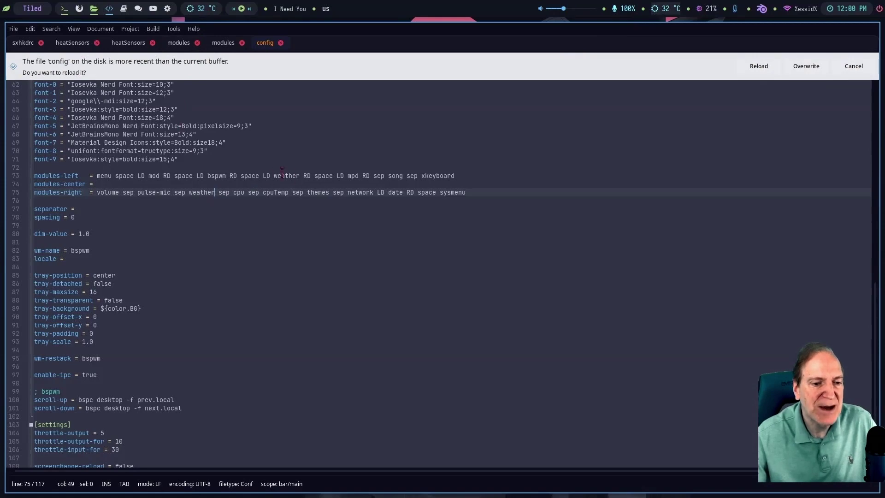
- Delete 'sep weather' from line 75, save and reload the config, then switch to the file manager
{"action": "left_click", "coordinate": [189, 192]}
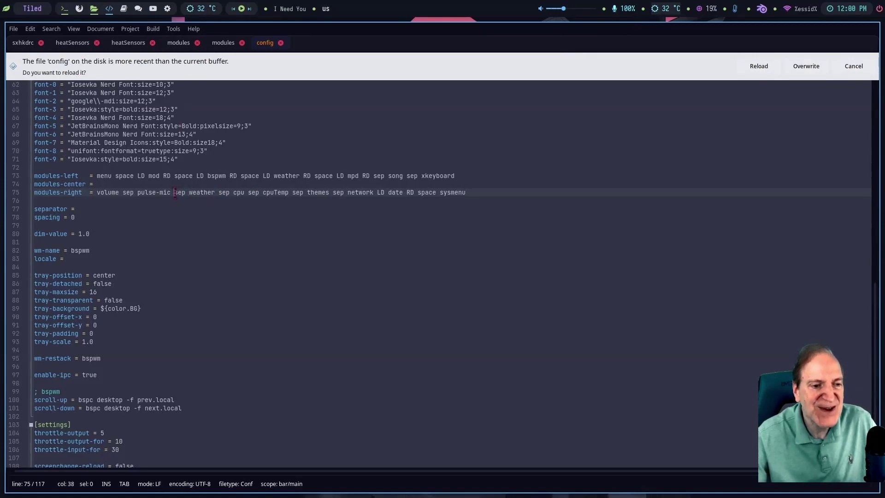
{"action": "left_click_drag", "start_coordinate": [174, 192], "coordinate": [212, 194]}
{"action": "key", "text": "Left"}
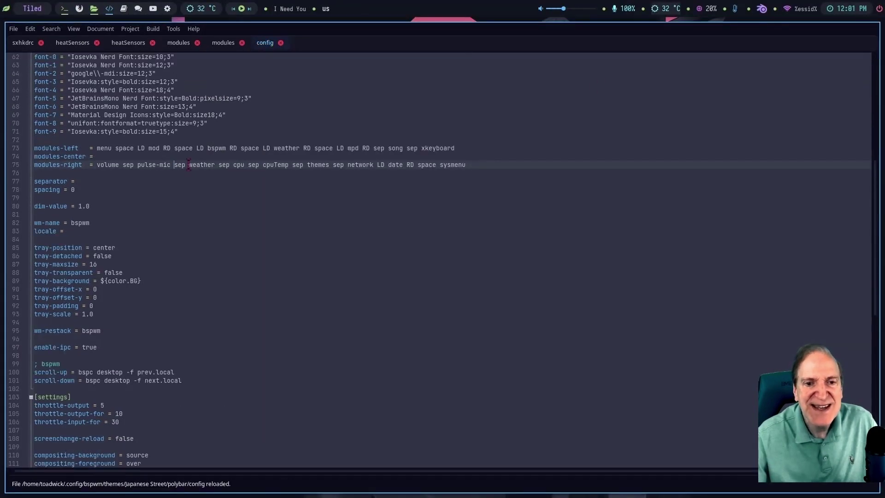
{"action": "left_click_drag", "start_coordinate": [174, 165], "coordinate": [214, 164]}
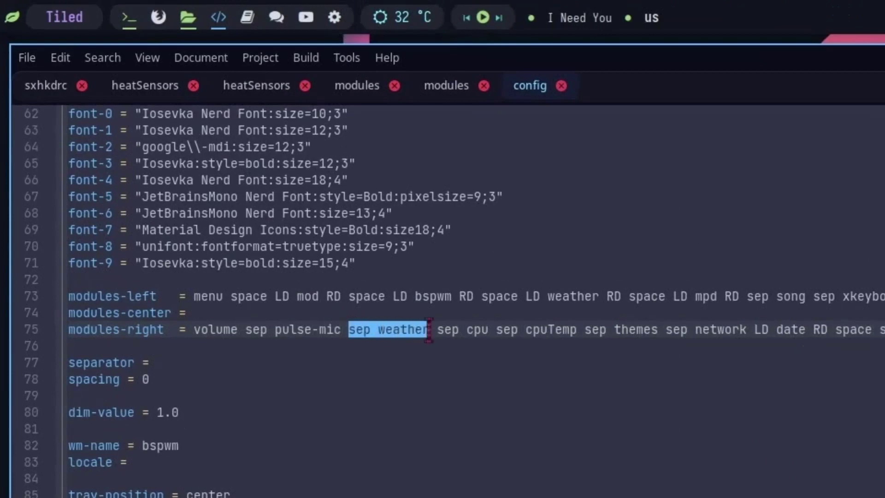
{"action": "key", "text": "Delete"}
{"action": "key", "text": "ctrl+s"}
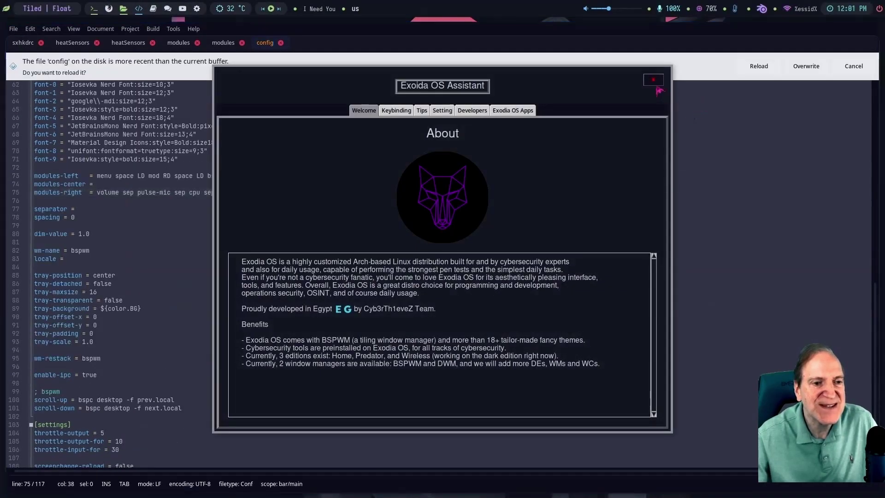
{"action": "left_click", "coordinate": [653, 82]}
{"action": "key", "text": "ctrl+r"}
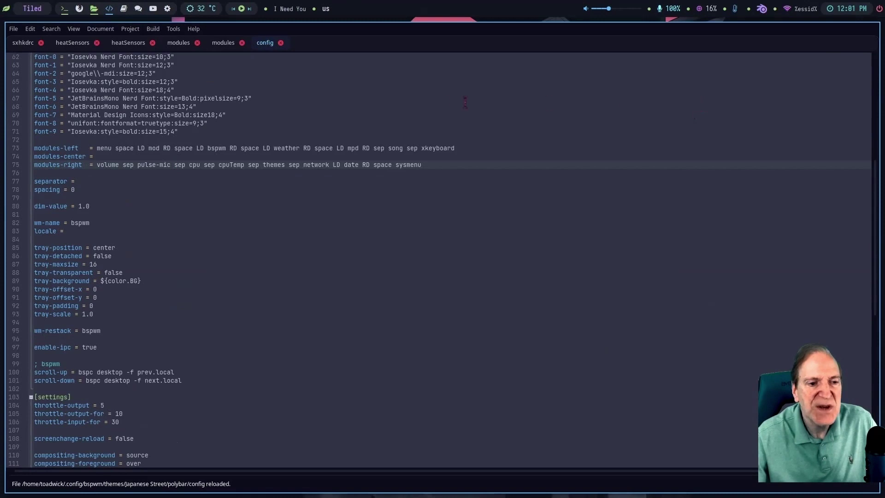
{"action": "key", "text": "ctrl+r"}
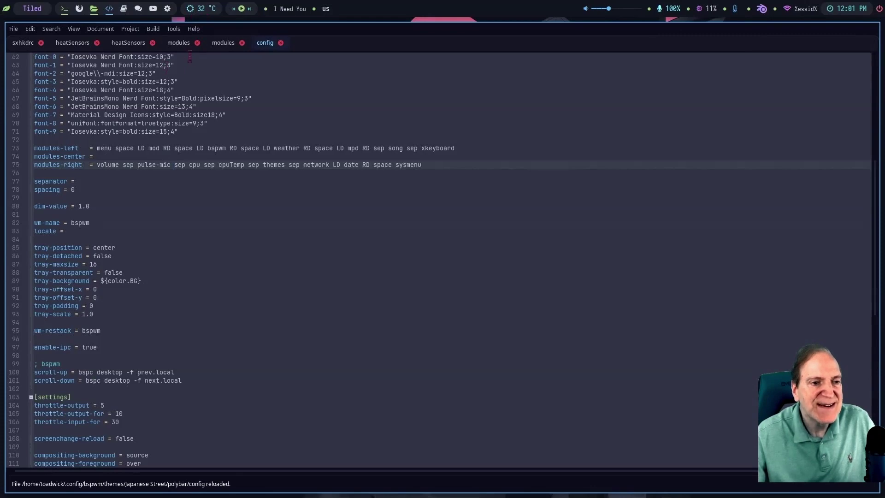
{"action": "left_click", "coordinate": [93, 9]}
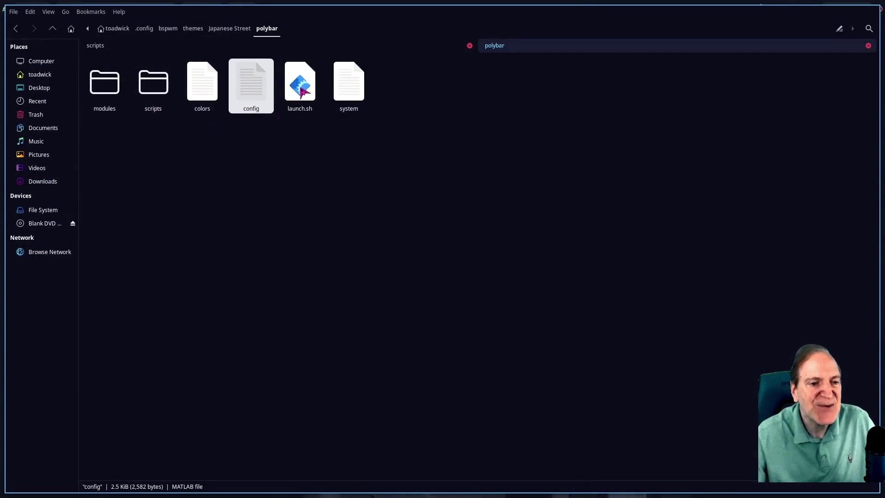
- Open the weather script from the polybar scripts folder in Geany
{"action": "left_click", "coordinate": [171, 95]}
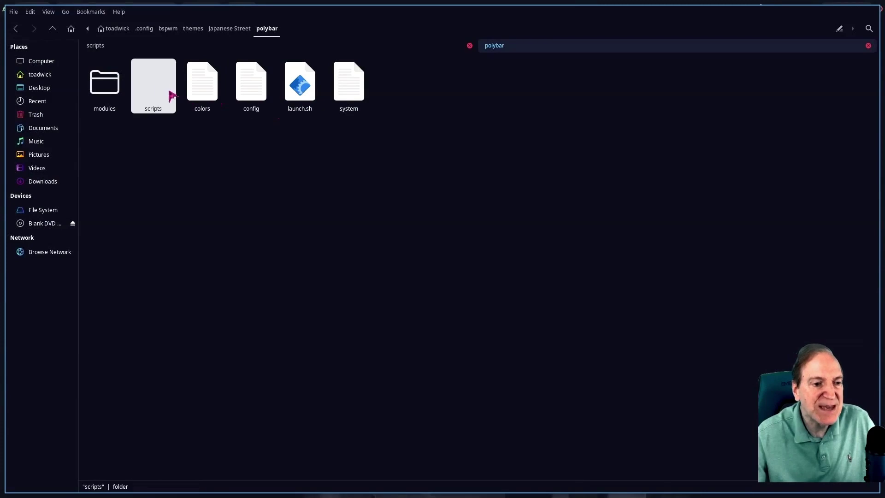
{"action": "double_click", "coordinate": [148, 87]}
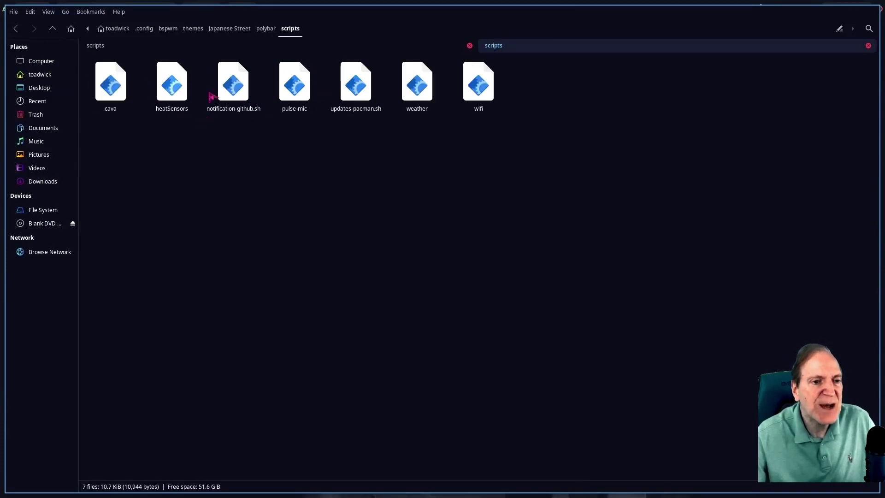
{"action": "left_click", "coordinate": [417, 93]}
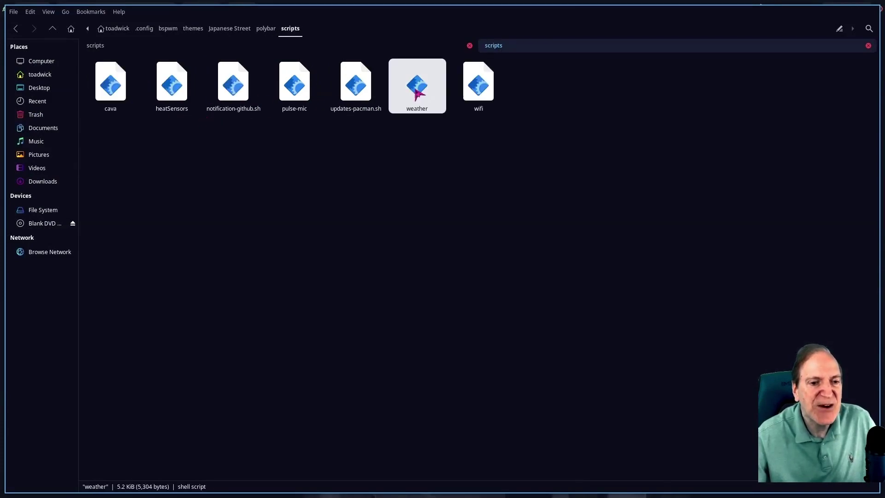
{"action": "double_click", "coordinate": [418, 93]}
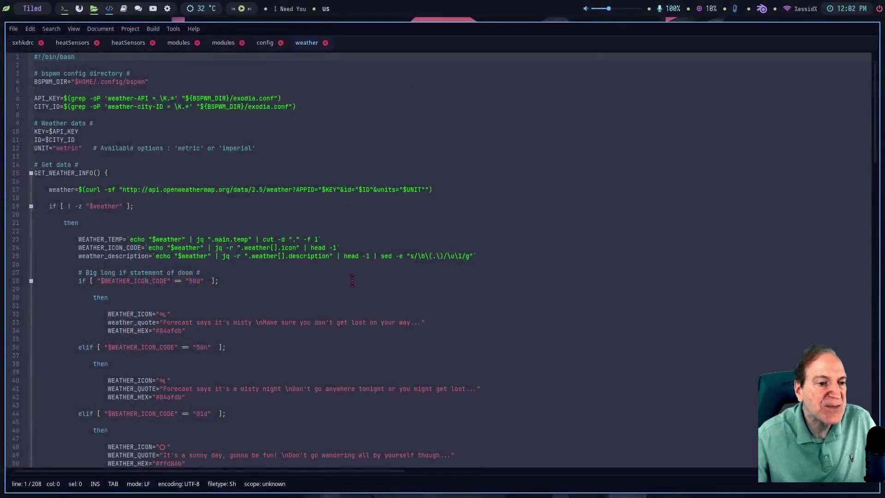
{"action": "scroll", "coordinate": [330, 234], "scroll_direction": "down", "scroll_amount": 15}
{"action": "scroll", "coordinate": [355, 284], "scroll_direction": "down", "scroll_amount": 3}
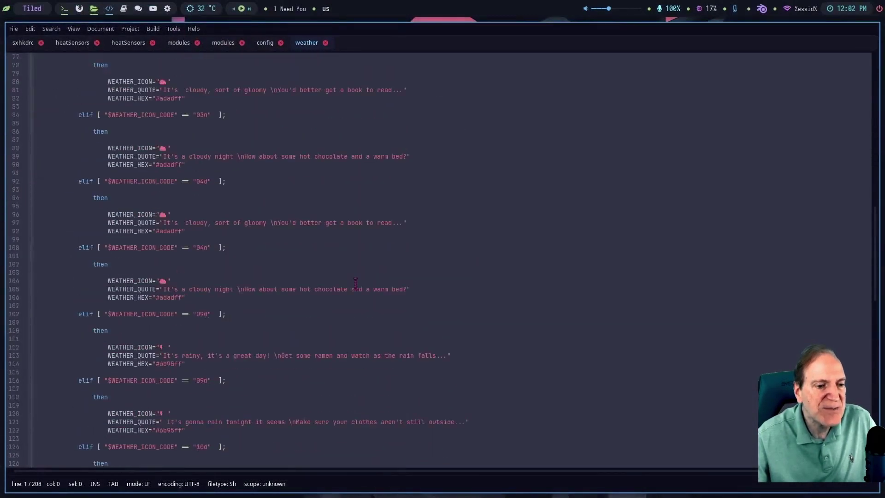
{"action": "scroll", "coordinate": [355, 283], "scroll_direction": "up", "scroll_amount": 13}
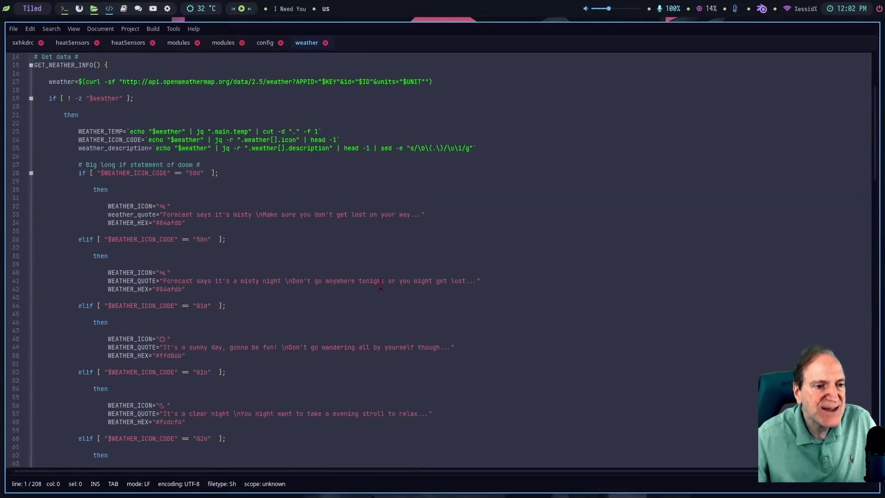
{"action": "scroll", "coordinate": [381, 283], "scroll_direction": "up", "scroll_amount": 5}
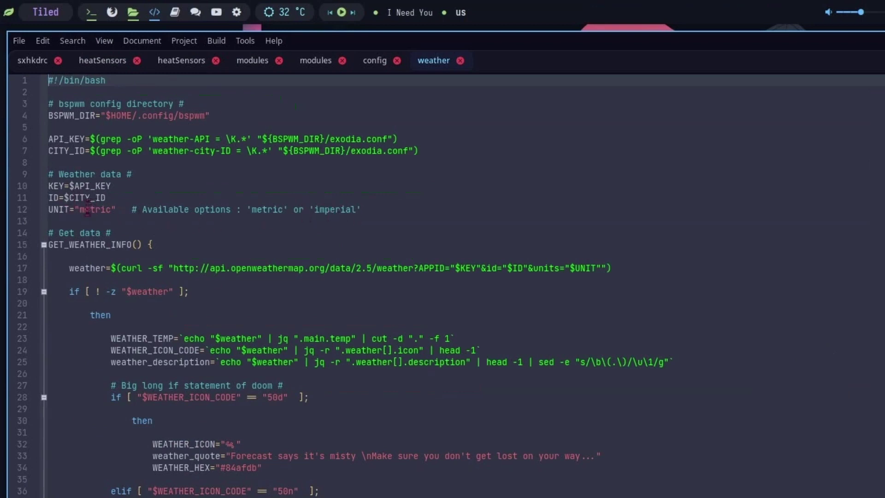
- Change UNIT on line 12 from metric to imperial, save, and reload bspwm
{"action": "left_click_drag", "start_coordinate": [80, 210], "coordinate": [111, 210]}
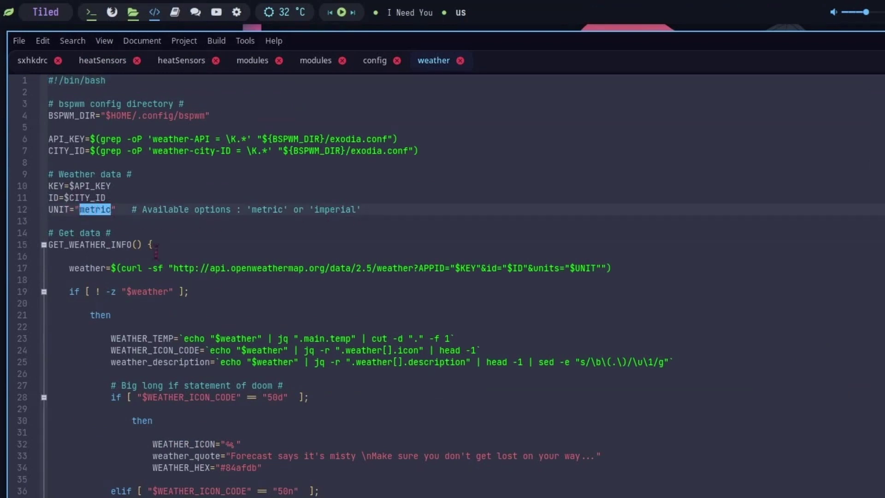
{"action": "type", "text": "imper"}
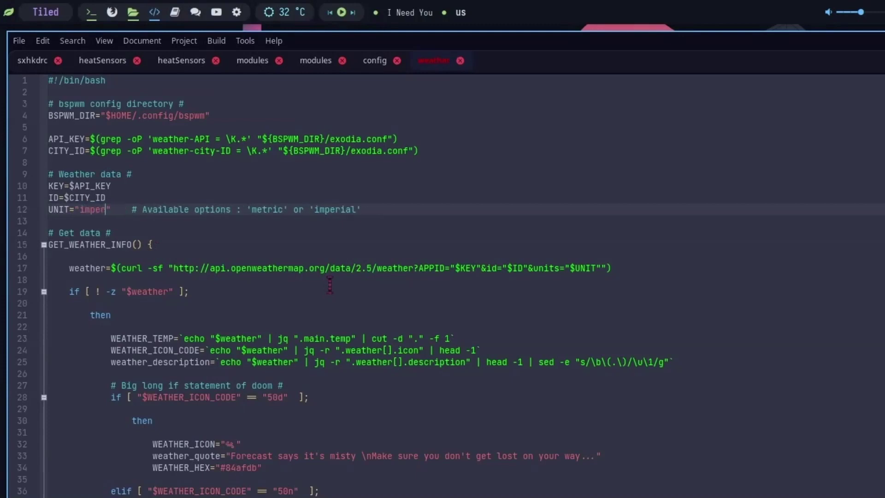
{"action": "key", "text": "ctrl+s"}
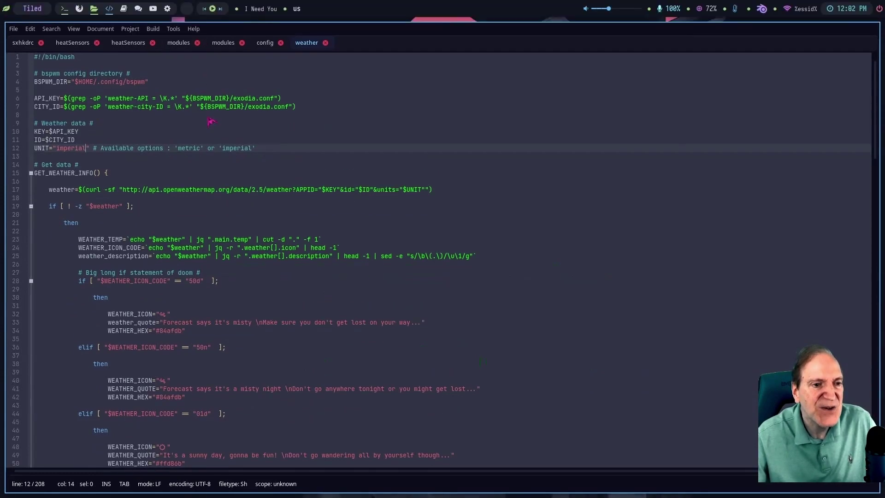
{"action": "key", "text": "ctrl+shift+r"}
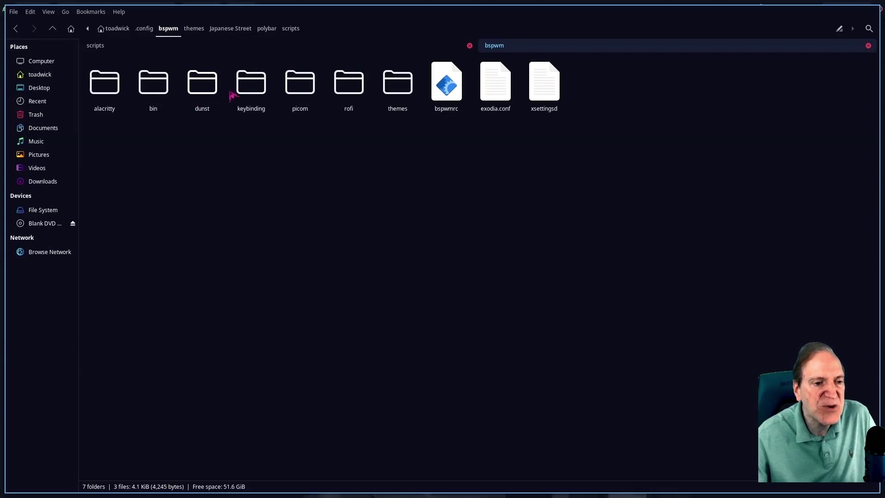
- Open exodia.conf in Geany via Open With, then launch openweathermap.org from the bar's weather module
{"action": "right_click", "coordinate": [500, 92]}
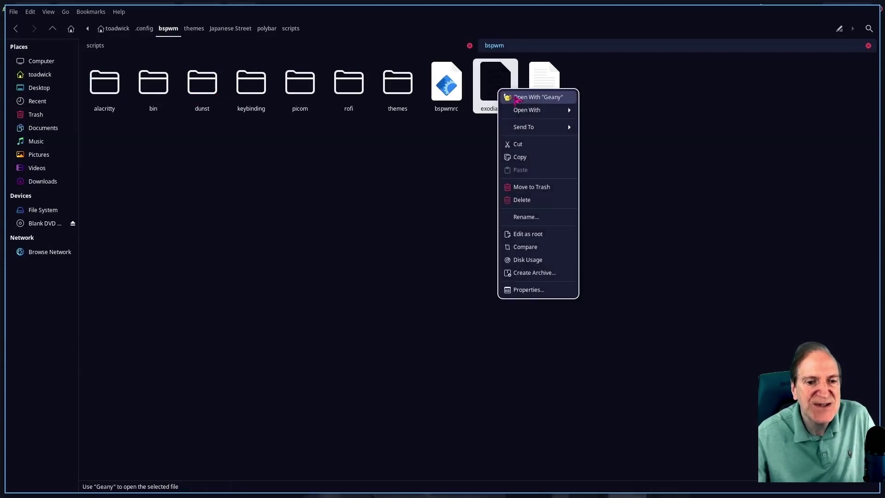
{"action": "left_click", "coordinate": [530, 97]}
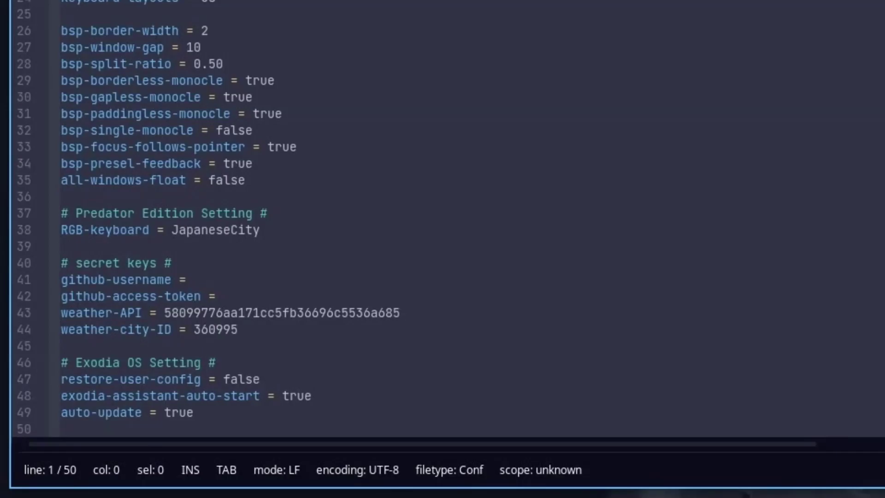
{"action": "left_click", "coordinate": [201, 9]}
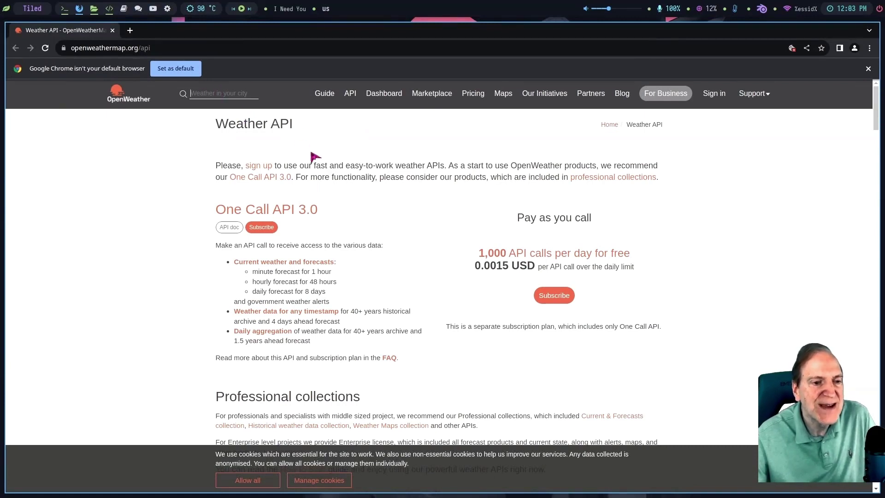
- Search OpenWeather for London, open London, GB, and select city ID 2643743 in the URL
{"action": "type", "text": "Londo"}
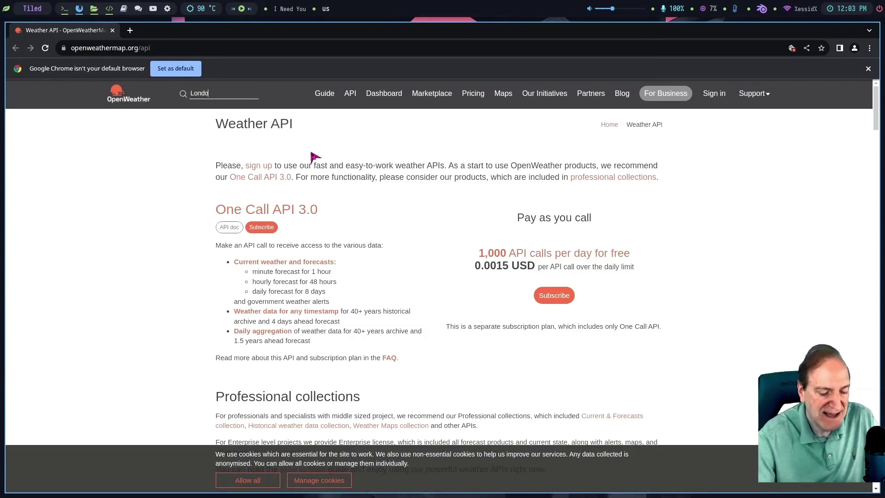
{"action": "type", "text": "n"}
{"action": "key", "text": "Return"}
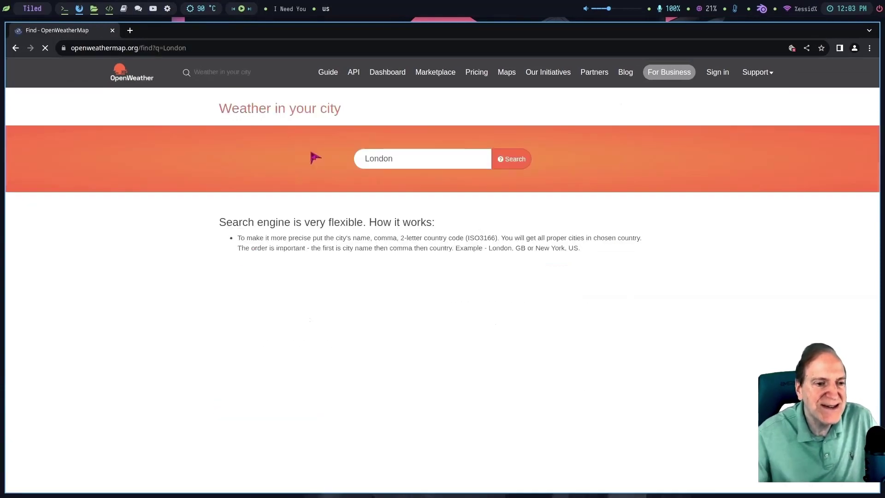
{"action": "left_click", "coordinate": [286, 215]}
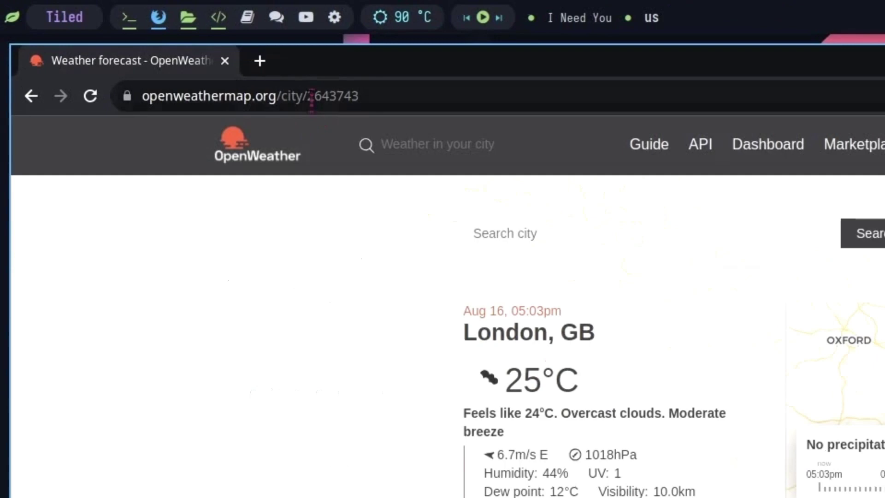
{"action": "left_click", "coordinate": [154, 48]}
{"action": "left_click_drag", "start_coordinate": [308, 96], "coordinate": [364, 97]}
{"action": "key", "text": "ctrl+c"}
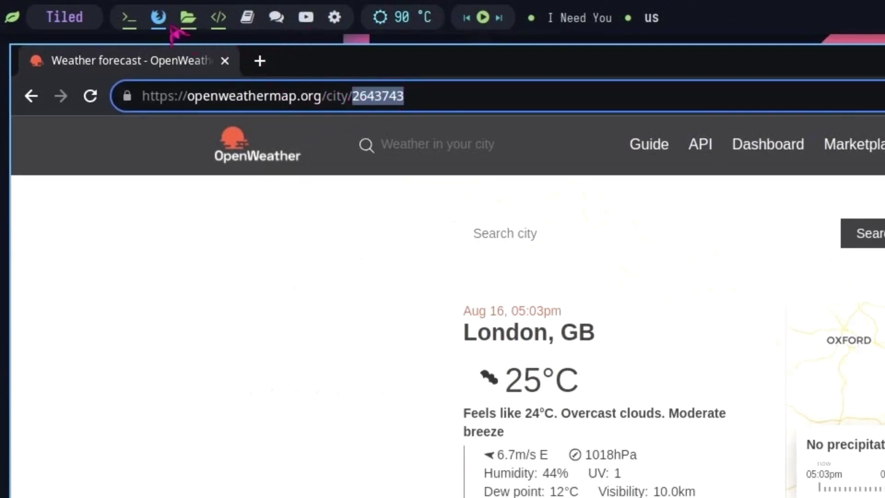
- Replace city ID 360995 with London's 2643743 on line 44 of exodia.conf, save, and reopen the Exodia OS Assistant
{"action": "left_click", "coordinate": [218, 18]}
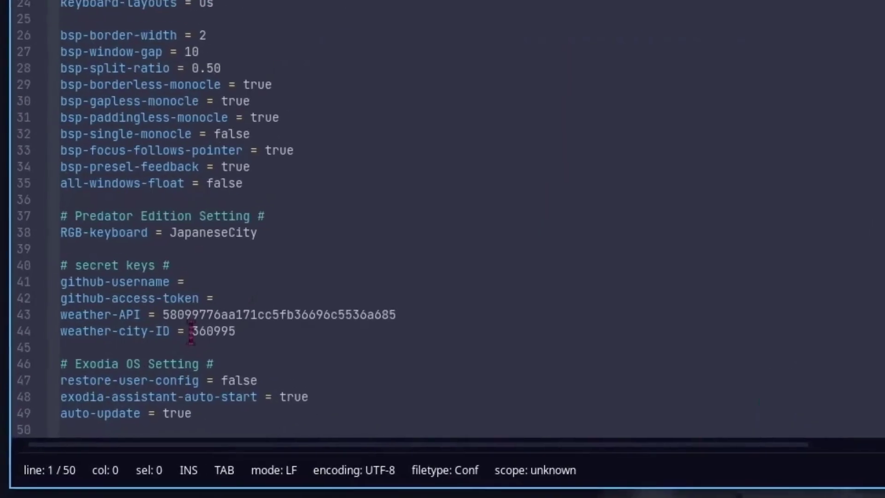
{"action": "left_click_drag", "start_coordinate": [97, 413], "coordinate": [119, 414]}
{"action": "key", "text": "ctrl+v"}
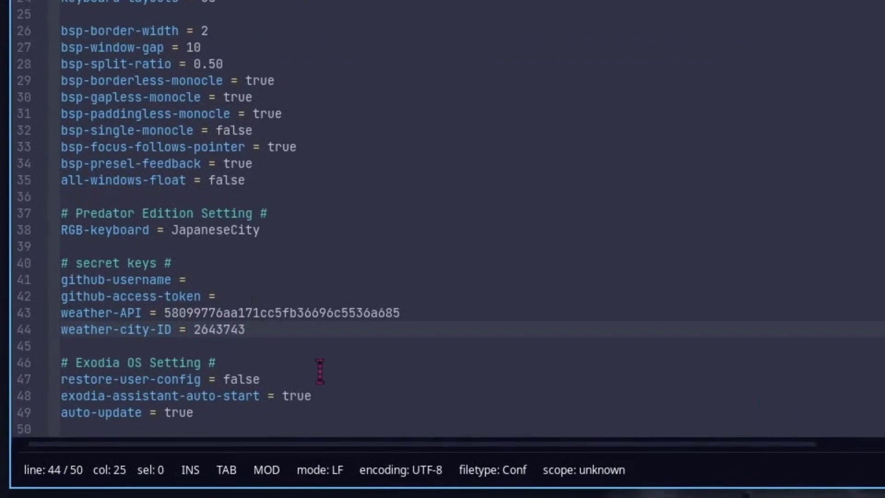
{"action": "key", "text": "ctrl+s"}
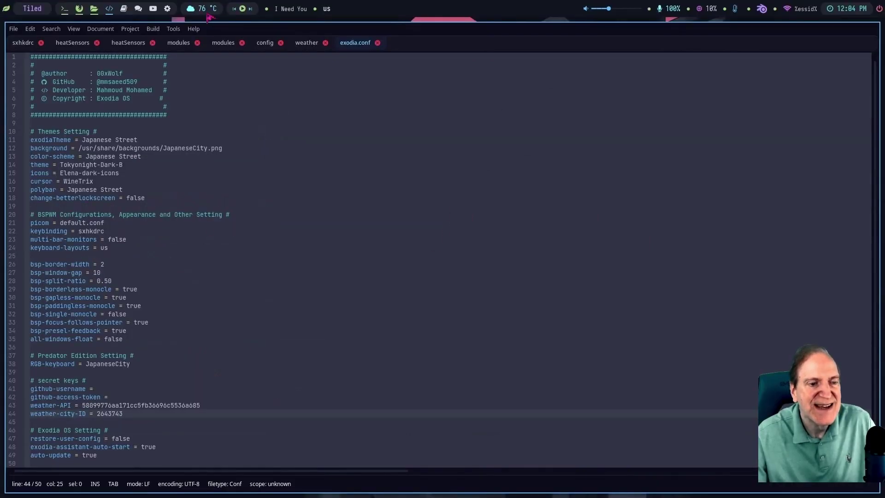
{"action": "left_click", "coordinate": [276, 202]}
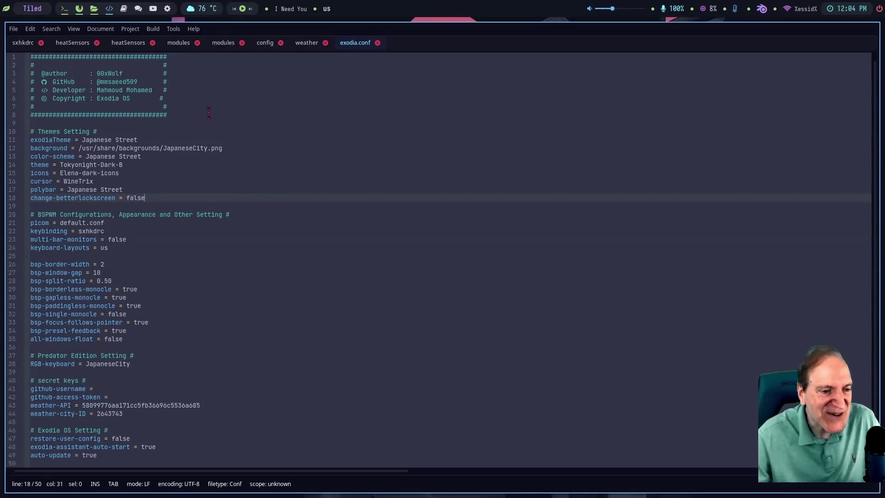
{"action": "left_click", "coordinate": [67, 10]}
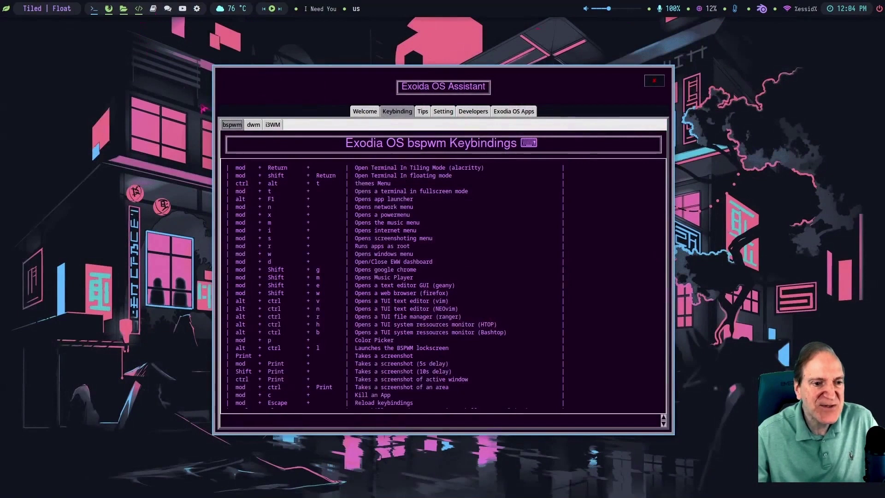
- Read the tips page, selecting the pacman-key populate command and the PGP signature fix heading
{"action": "left_click", "coordinate": [421, 114]}
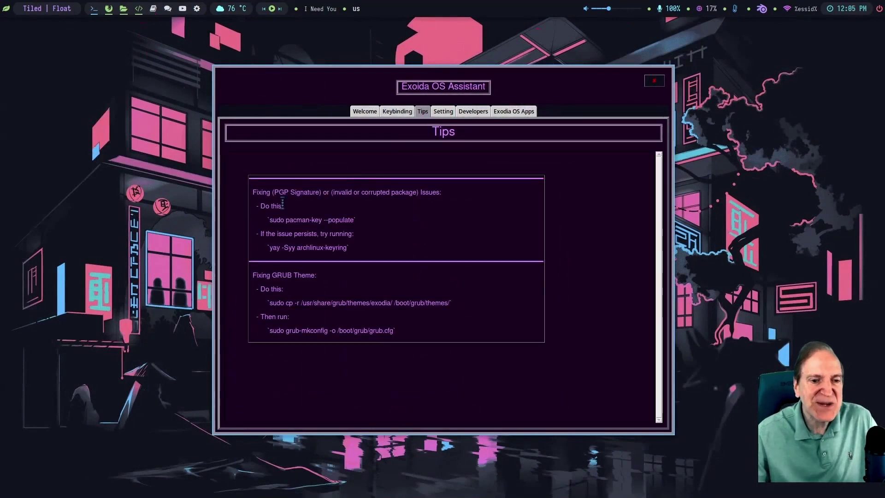
{"action": "triple_click", "coordinate": [266, 222]}
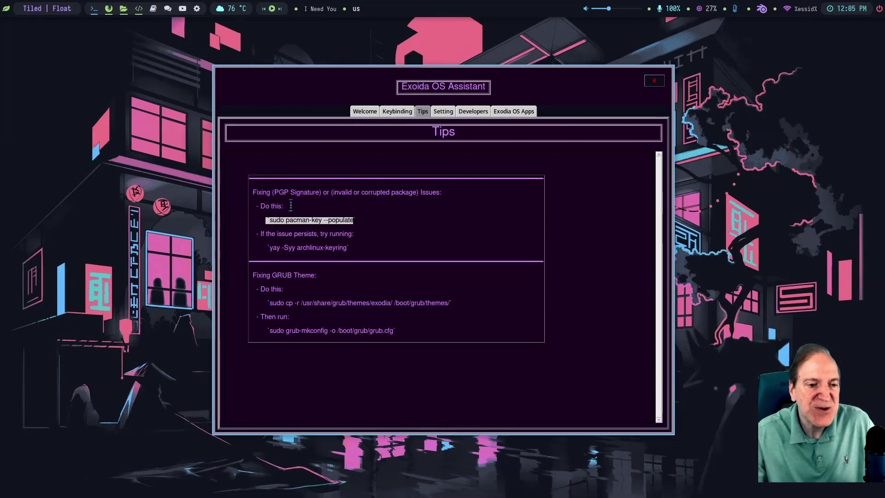
{"action": "mouse_move", "coordinate": [256, 193]}
{"action": "left_mouse_down"}
{"action": "mouse_move", "coordinate": [440, 193]}
{"action": "mouse_move", "coordinate": [430, 220]}
{"action": "left_mouse_up"}
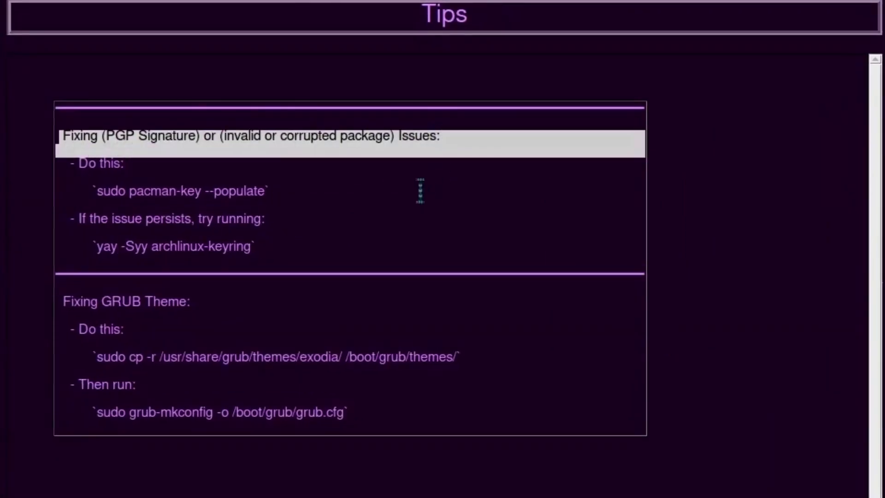
{"action": "left_click", "coordinate": [420, 191]}
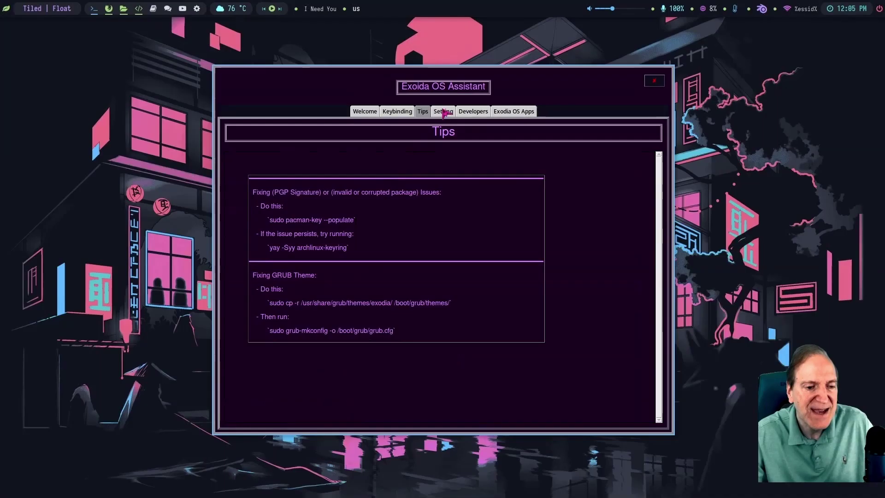
- Browse the settings, developers and apps pages, then return to Welcome and close the assistant
{"action": "left_click", "coordinate": [443, 112]}
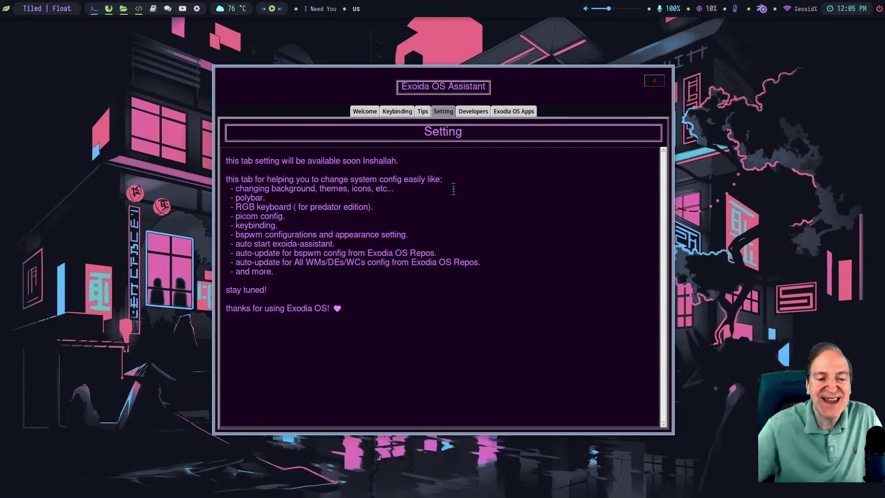
{"action": "left_click", "coordinate": [472, 113]}
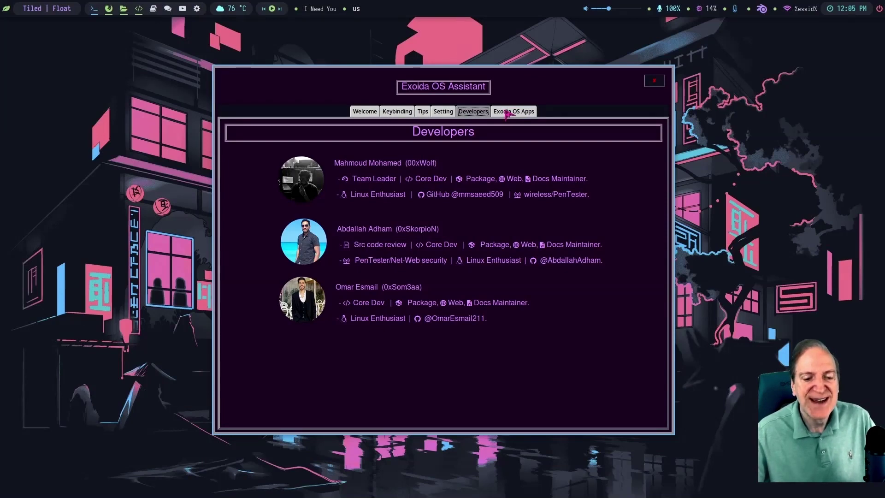
{"action": "left_click", "coordinate": [506, 112]}
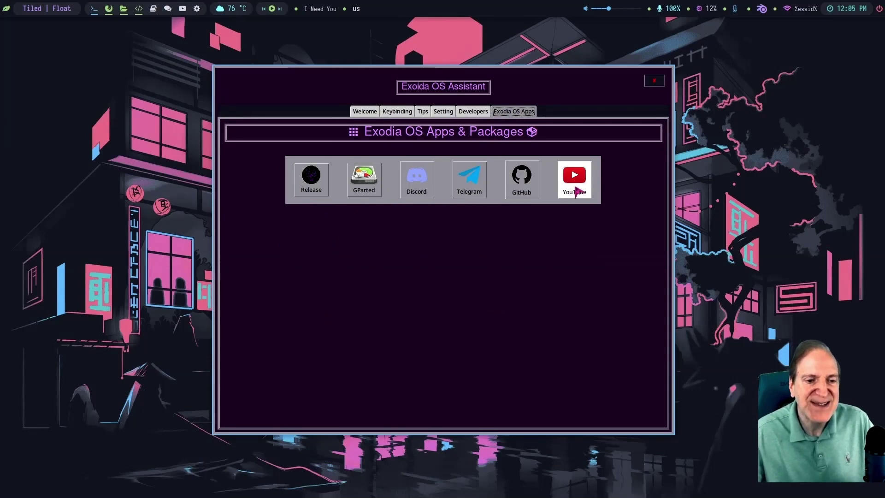
{"action": "left_click", "coordinate": [365, 112]}
{"action": "left_click", "coordinate": [654, 82]}
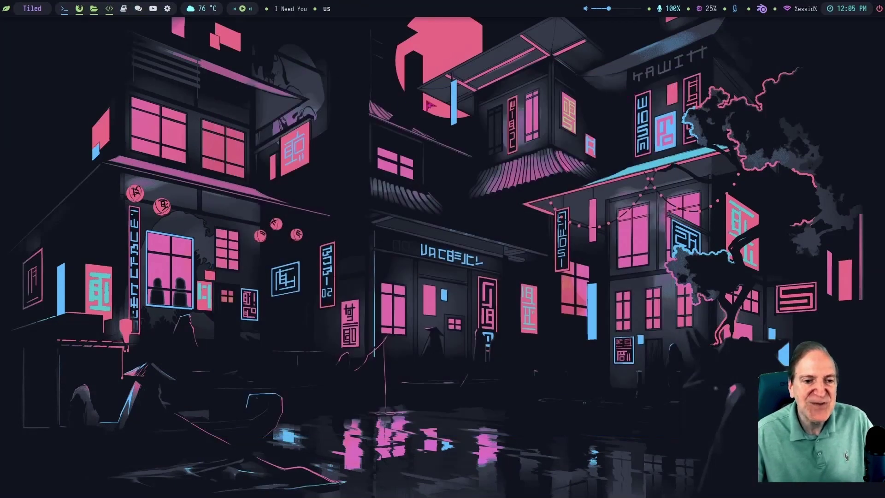
- Bring Geany back from the top bar and scroll sxhkdrc down to the Applications keybindings
{"action": "right_click", "coordinate": [279, 104]}
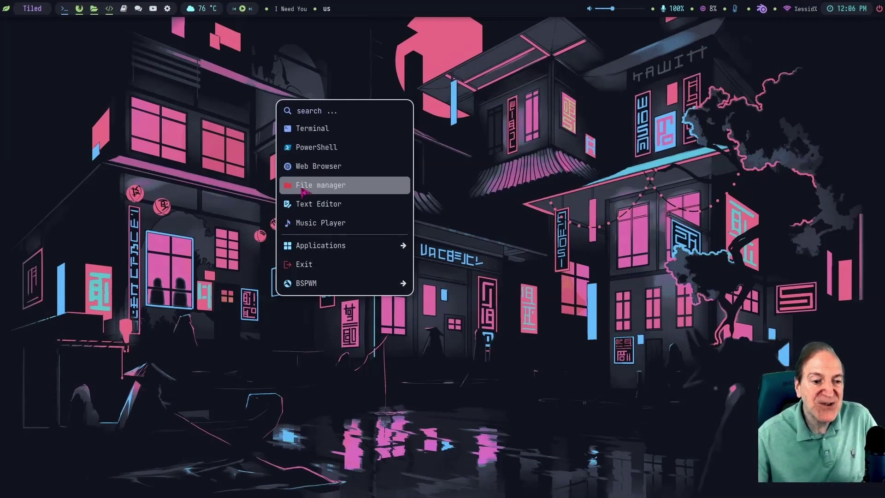
{"action": "left_click", "coordinate": [109, 9]}
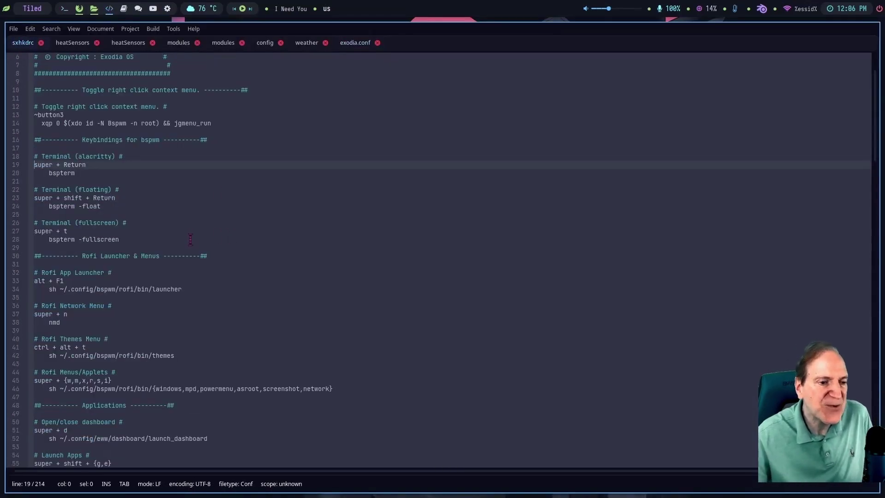
{"action": "scroll", "coordinate": [190, 240], "scroll_direction": "down", "scroll_amount": 7}
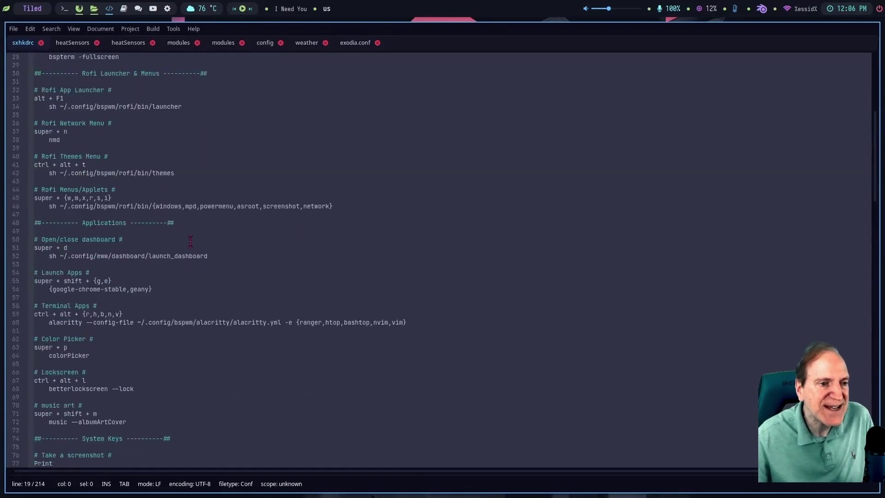
{"action": "scroll", "coordinate": [190, 241], "scroll_direction": "down", "scroll_amount": 1}
{"action": "scroll", "coordinate": [187, 240], "scroll_direction": "down", "scroll_amount": 3}
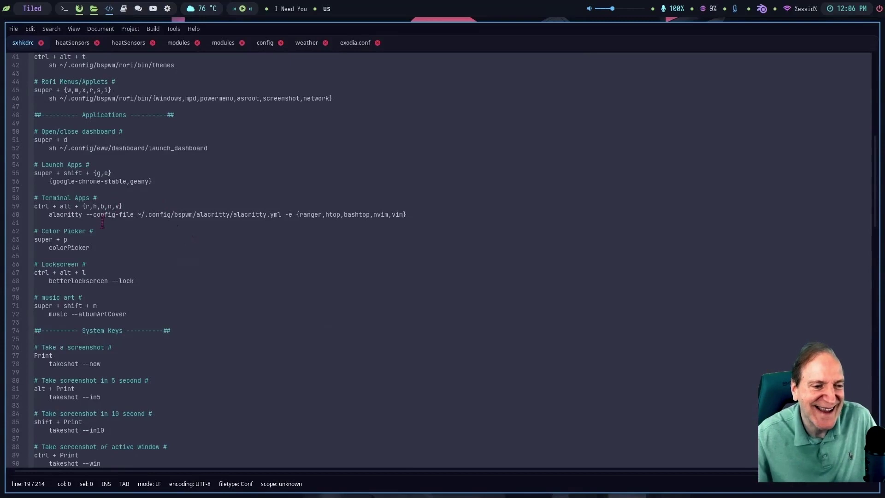
- Add a '# thunar #' binding mapping super + shift + t to an indented 'thunar' command, then try it
{"action": "left_click", "coordinate": [142, 316]}
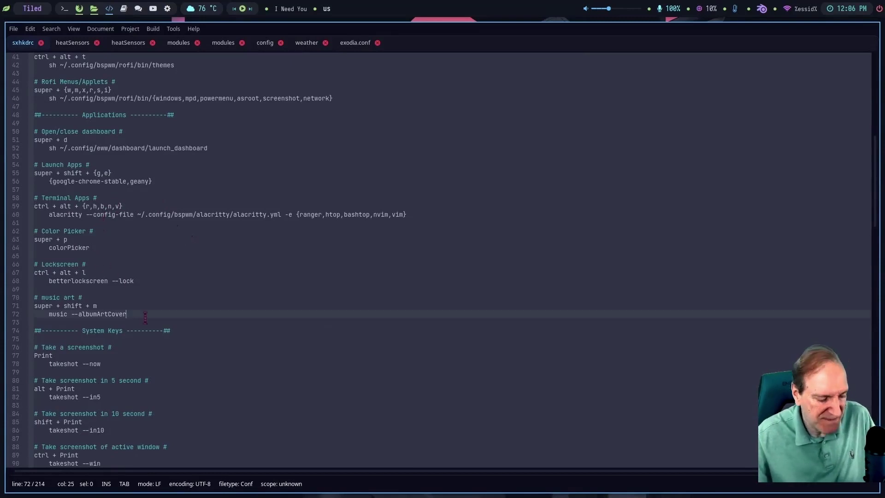
{"action": "key", "text": "Return"}
{"action": "key", "text": "Return"}
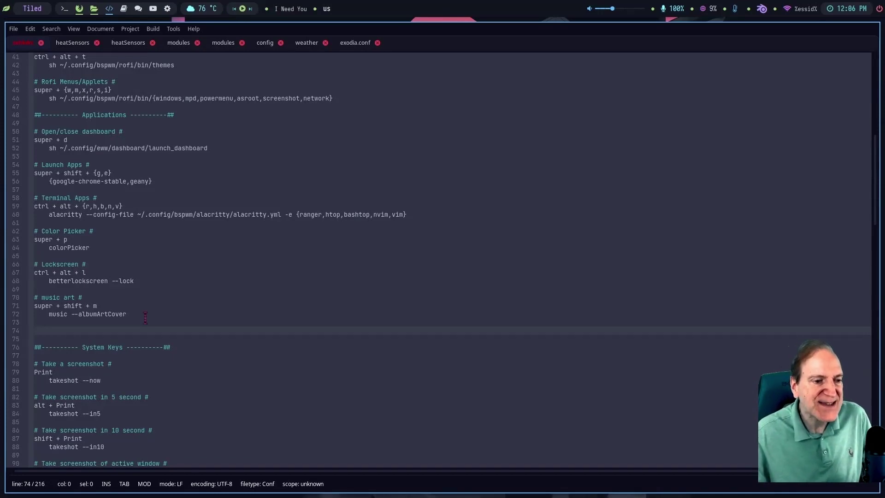
{"action": "type", "text": "#"}
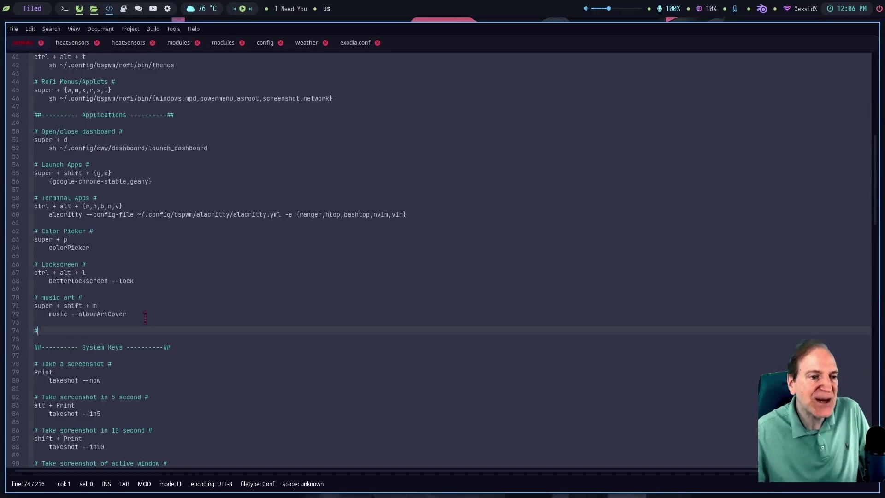
{"action": "type", "text": " thunar #"}
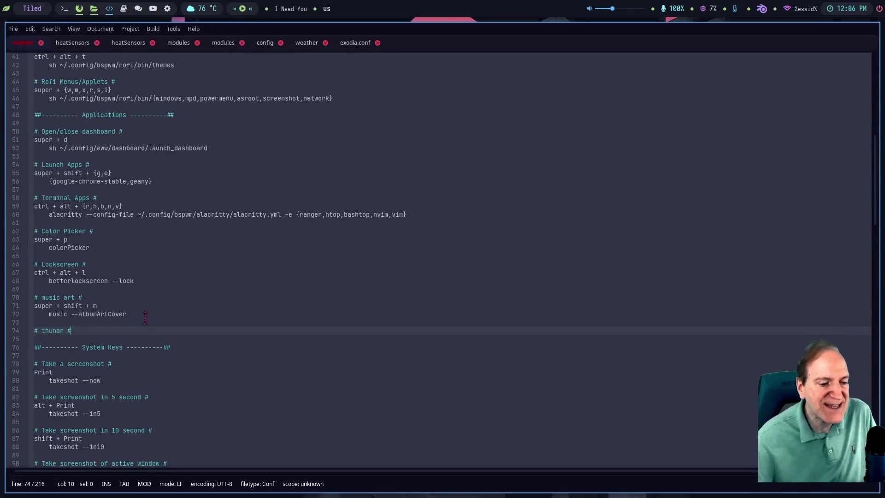
{"action": "key", "text": "Return"}
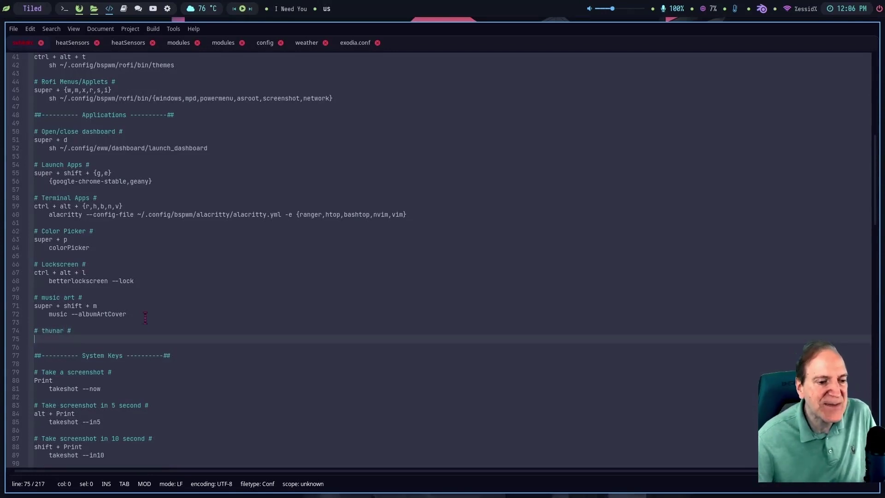
{"action": "type", "text": "super"}
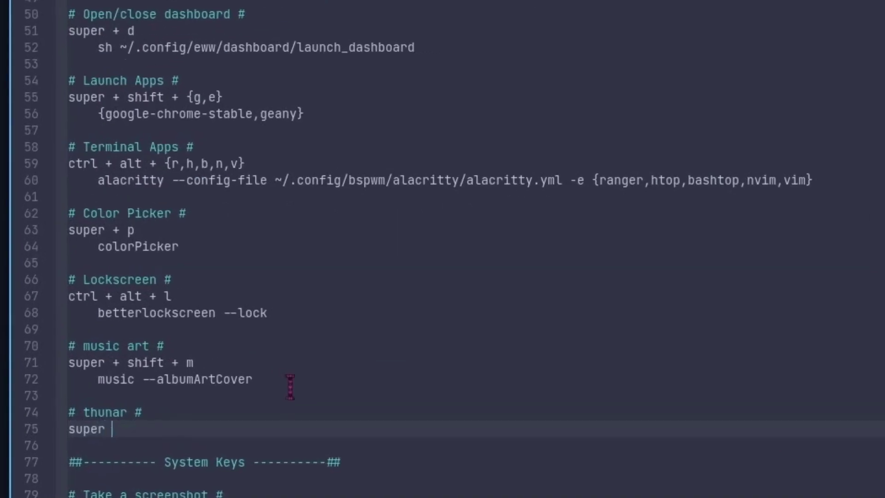
{"action": "type", "text": " +"}
{"action": "key", "text": "BackSpace"}
{"action": "key", "text": "BackSpace"}
{"action": "type", "text": "+ shift + t"}
{"action": "key", "text": "Return"}
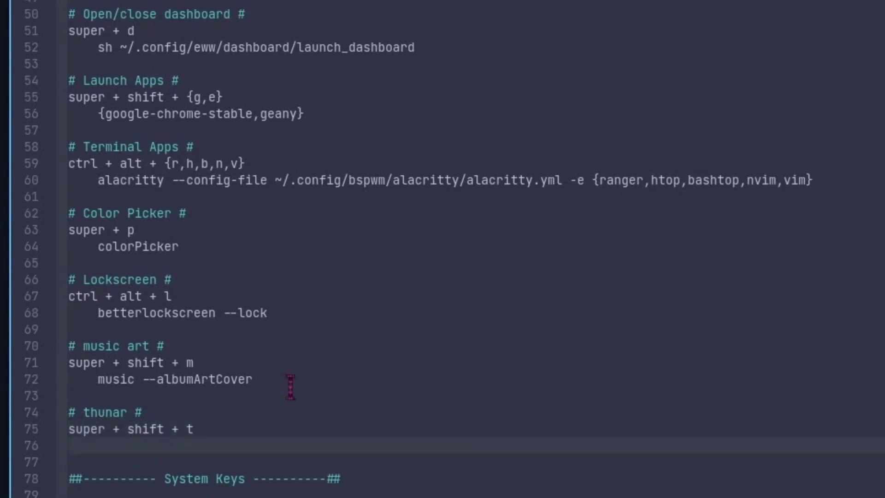
{"action": "key", "text": "Tab"}
{"action": "type", "text": "thunar"}
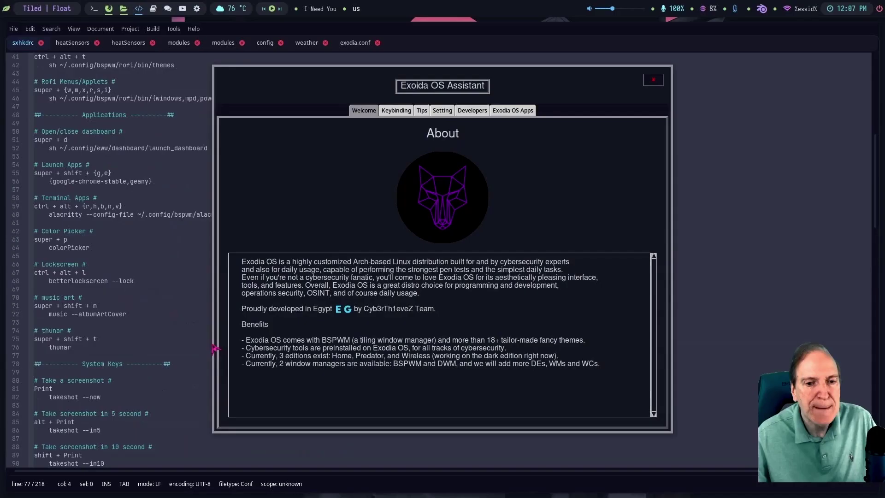
{"action": "left_click", "coordinate": [655, 79]}
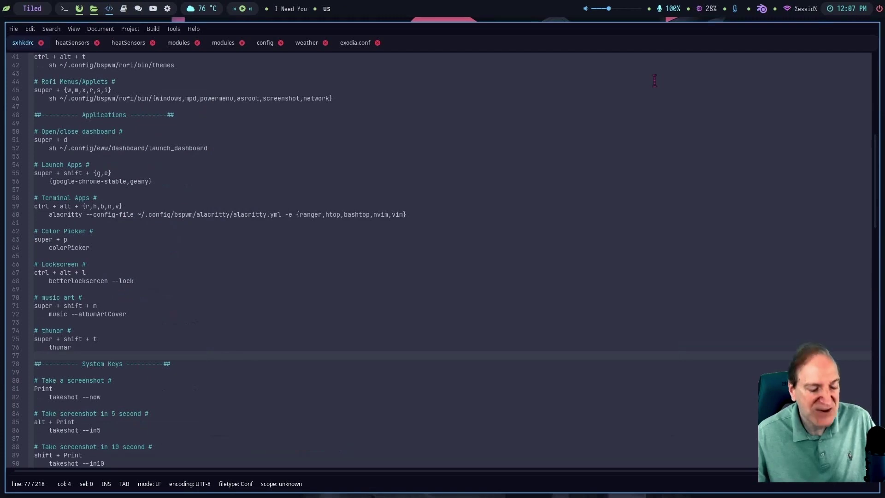
{"action": "key", "text": "super+2"}
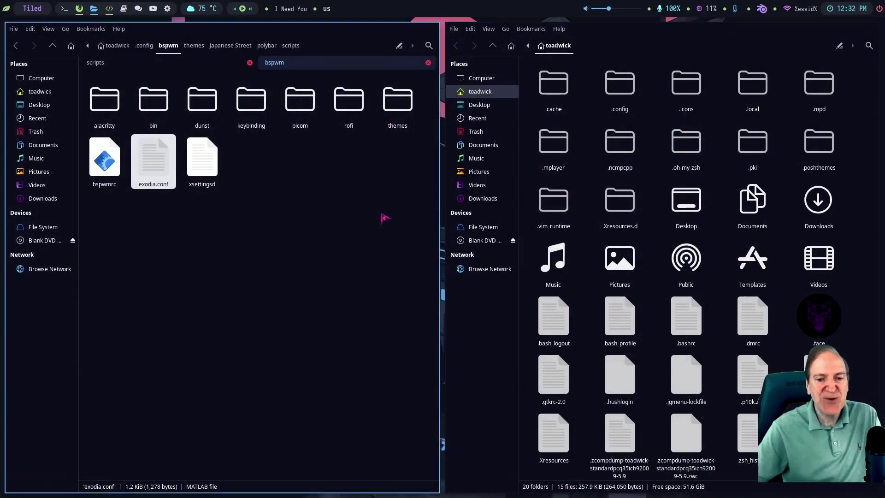
- Close the bspwm folder Thunar window and switch to Chrome's London forecast
{"action": "key", "text": "super+q"}
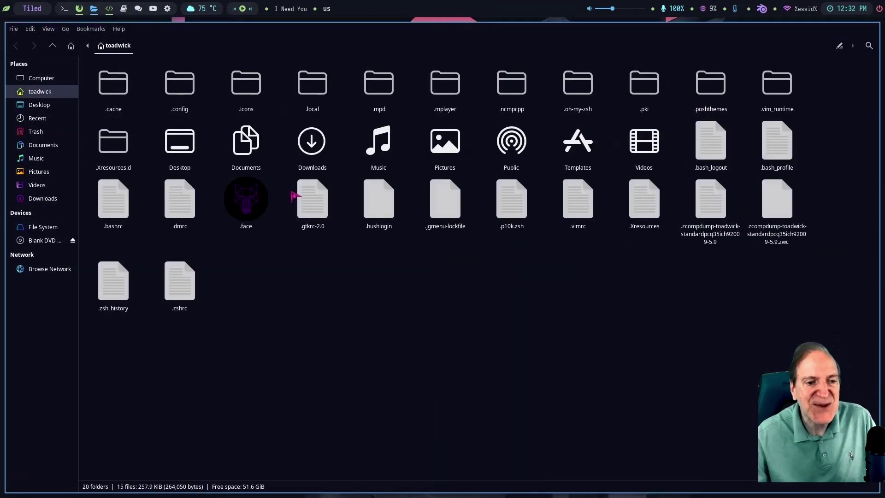
{"action": "left_click", "coordinate": [80, 9]}
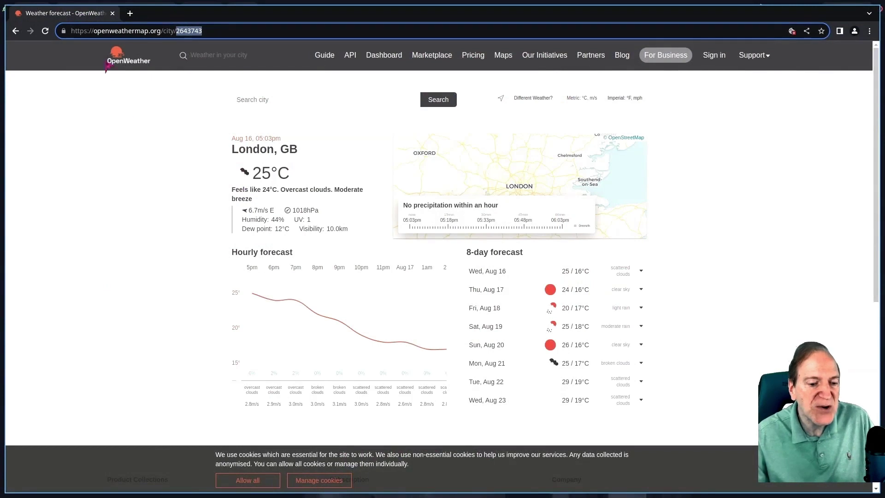
- Check Chrome's version (116.0.5845.96) under Help > About Google Chrome, then close the browser
{"action": "left_click", "coordinate": [869, 30]}
{"action": "mouse_move", "coordinate": [782, 225]}
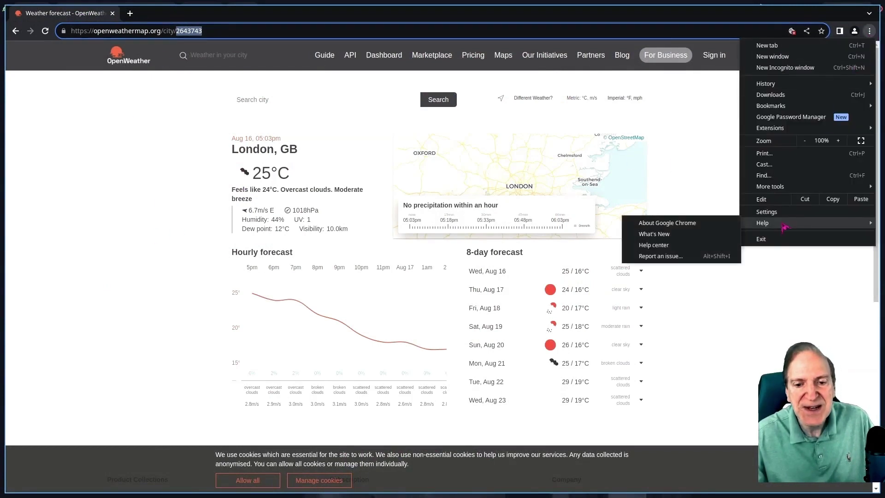
{"action": "left_click", "coordinate": [701, 224]}
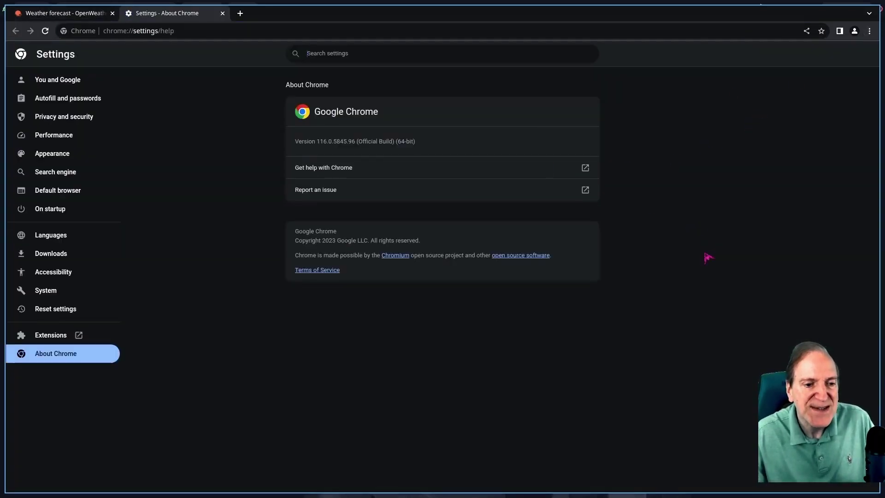
{"action": "key", "text": "super+q"}
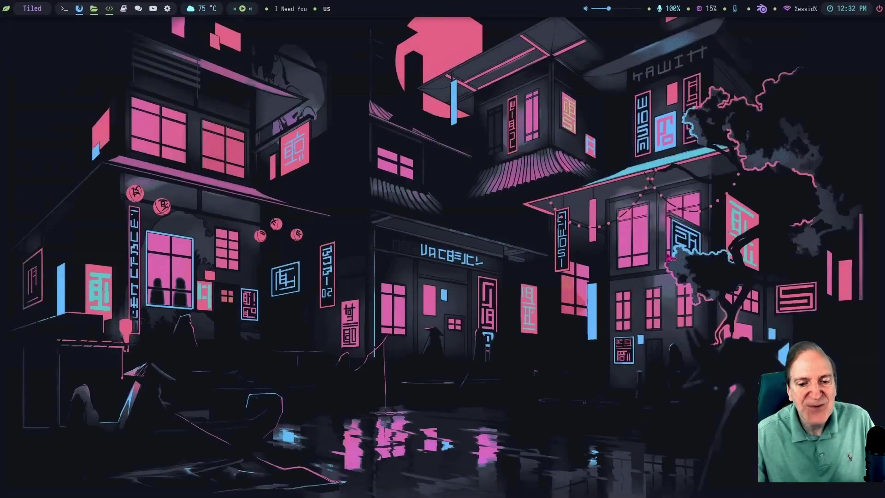
- Launch Thunar, navigate to .config/bspwm/bin and open the bsprules script in Geany
{"action": "right_click", "coordinate": [95, 94]}
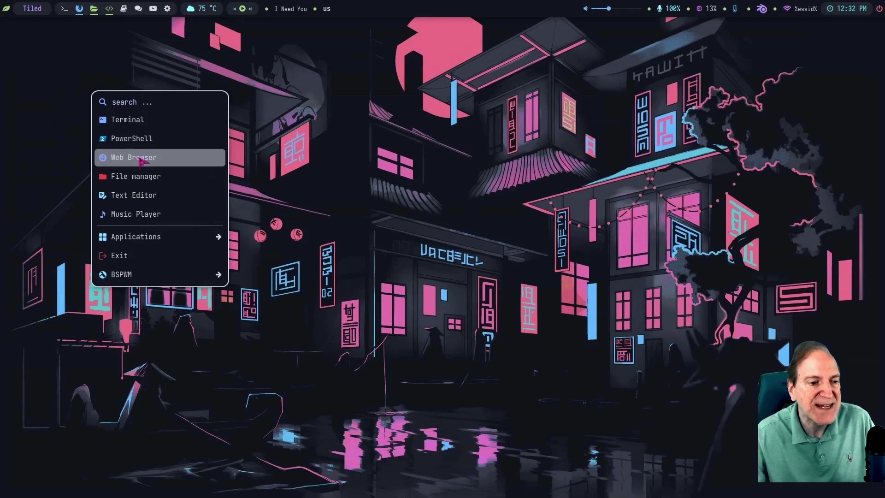
{"action": "mouse_move", "coordinate": [146, 236]}
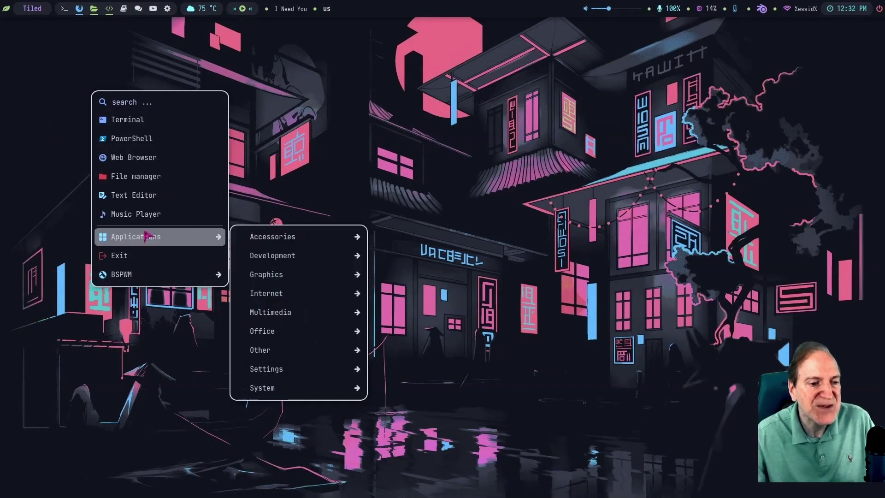
{"action": "left_click", "coordinate": [297, 186]}
{"action": "left_click", "coordinate": [94, 8]}
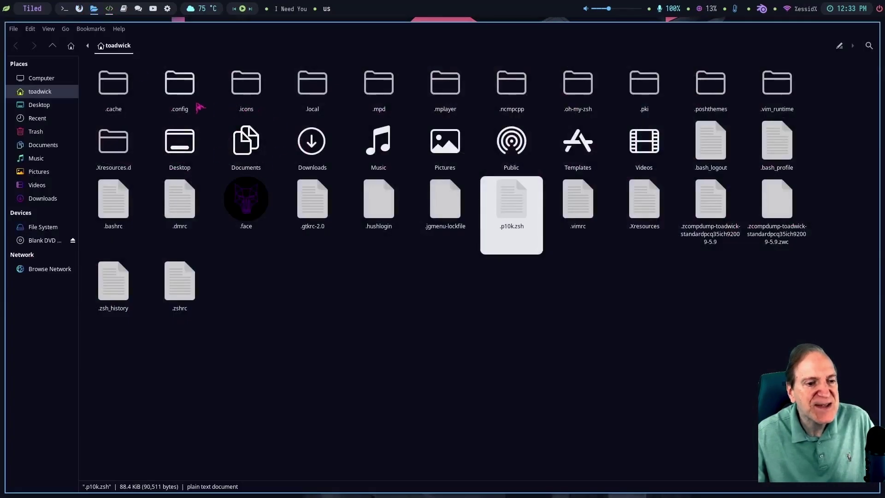
{"action": "double_click", "coordinate": [178, 95]}
{"action": "double_click", "coordinate": [154, 95]}
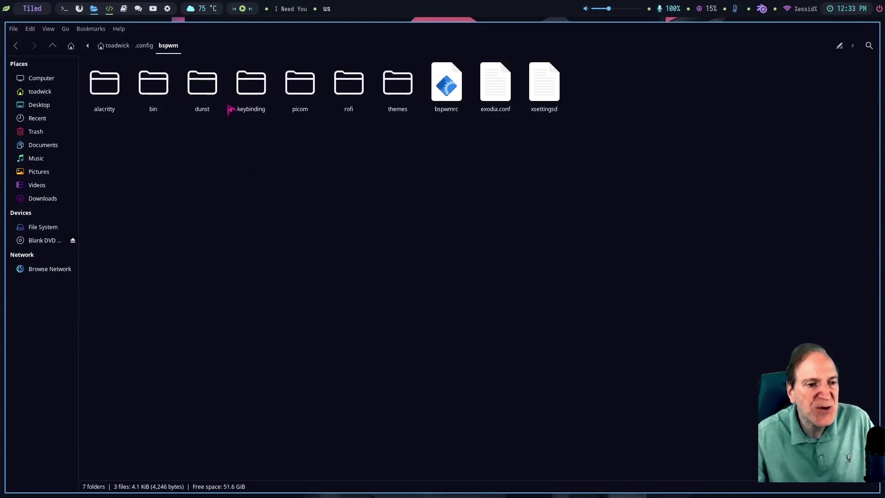
{"action": "double_click", "coordinate": [154, 90]}
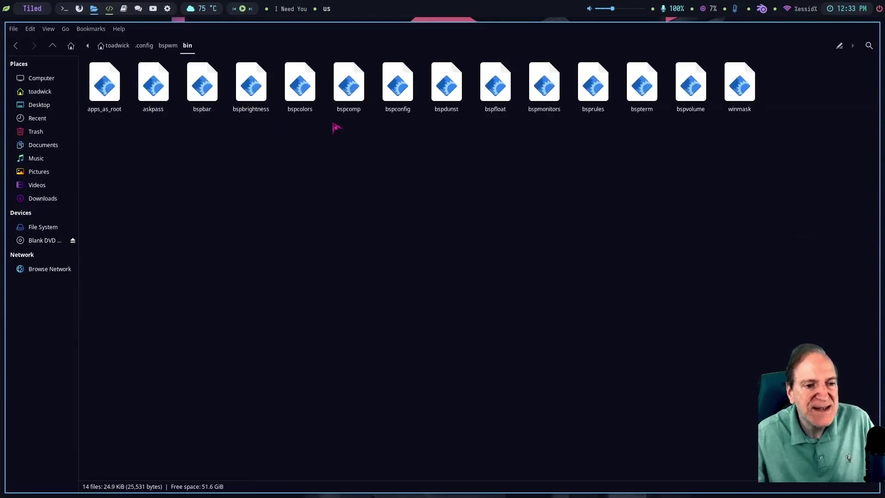
{"action": "left_click", "coordinate": [593, 93]}
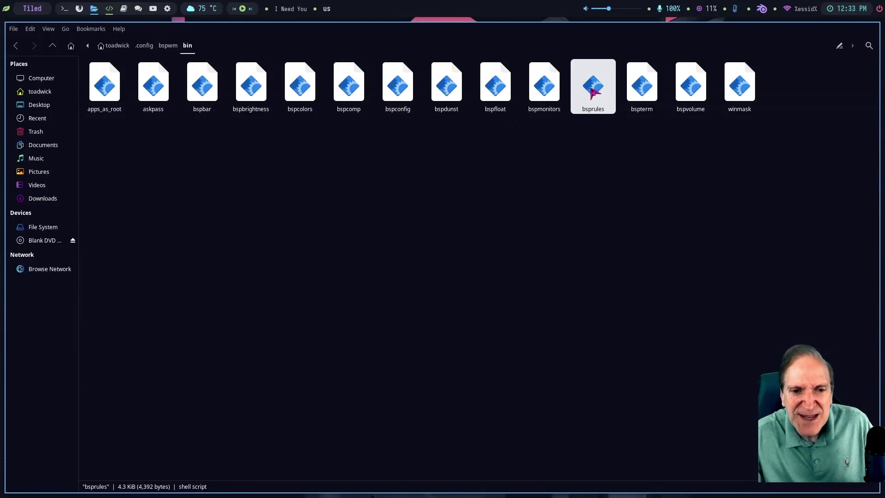
{"action": "double_click", "coordinate": [594, 92]}
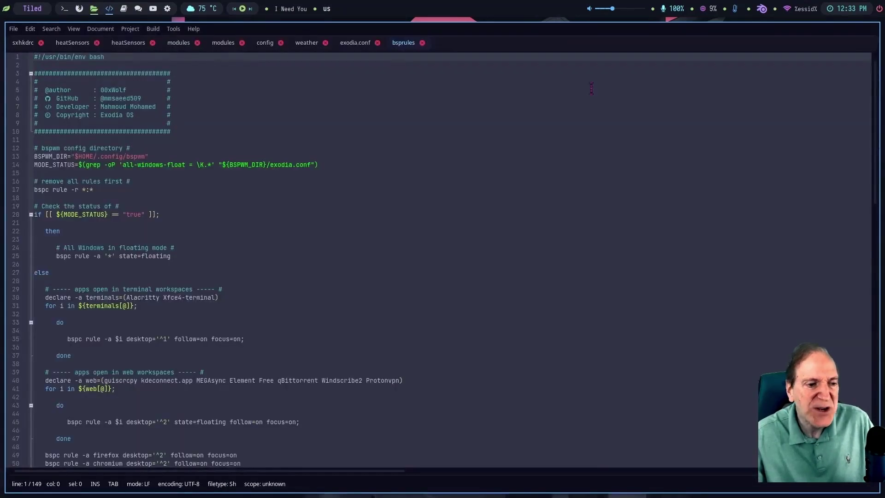
- Scroll bsprules down to the terminal, web, files and code workspace rule blocks
{"action": "scroll", "coordinate": [432, 178], "scroll_direction": "down", "scroll_amount": 6}
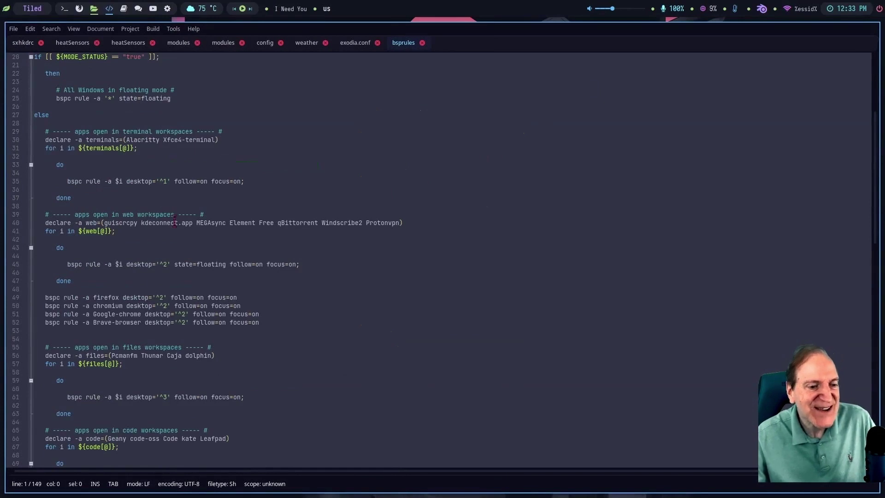
{"action": "scroll", "coordinate": [175, 221], "scroll_direction": "down", "scroll_amount": 3}
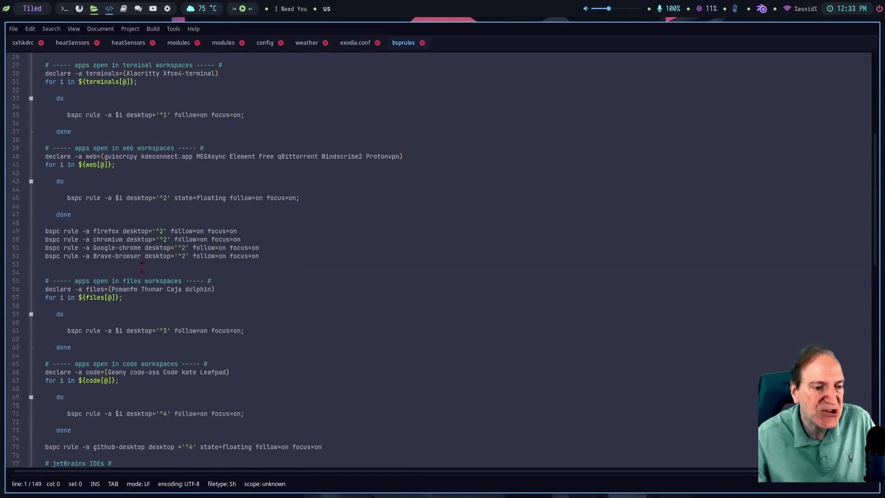
{"action": "scroll", "coordinate": [138, 263], "scroll_direction": "down", "scroll_amount": 1}
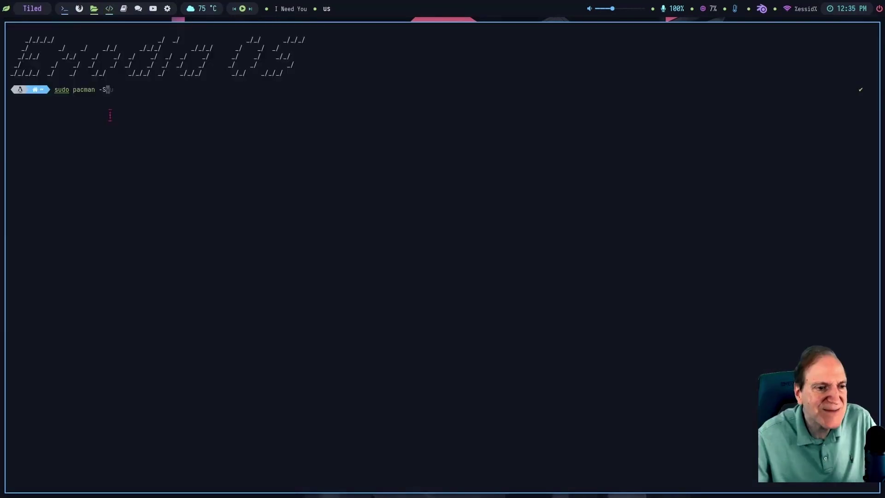
- Install inkscape and its 23 dependencies with sudo pacman -S inkscape, then return to Geany
{"action": "type", "text": "inkscape"}
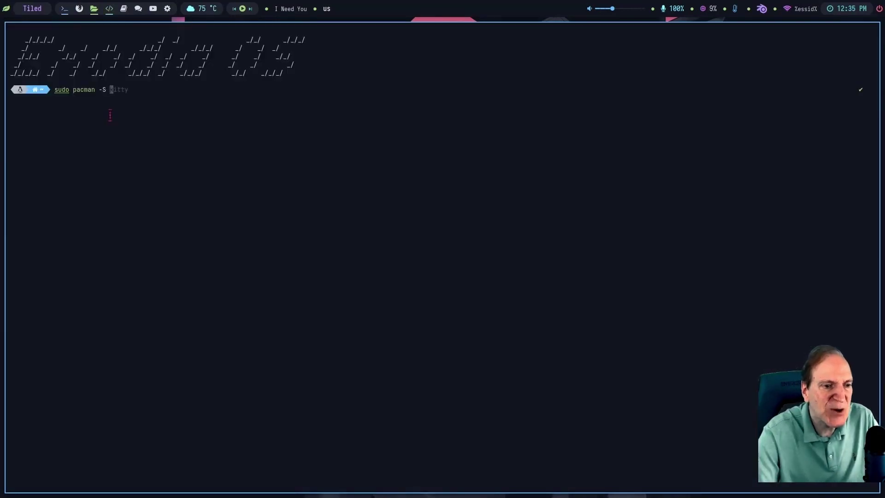
{"action": "key", "text": "Return"}
{"action": "type", "text": "********"}
{"action": "key", "text": "Return"}
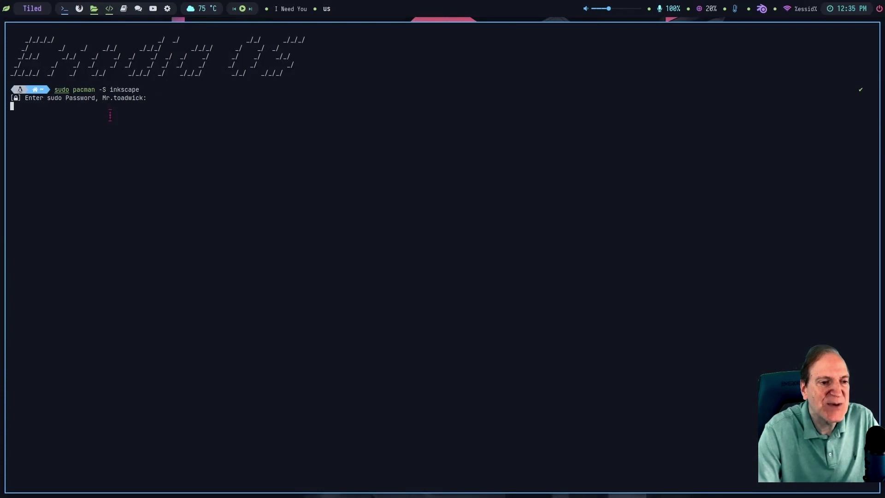
{"action": "key", "text": "Return"}
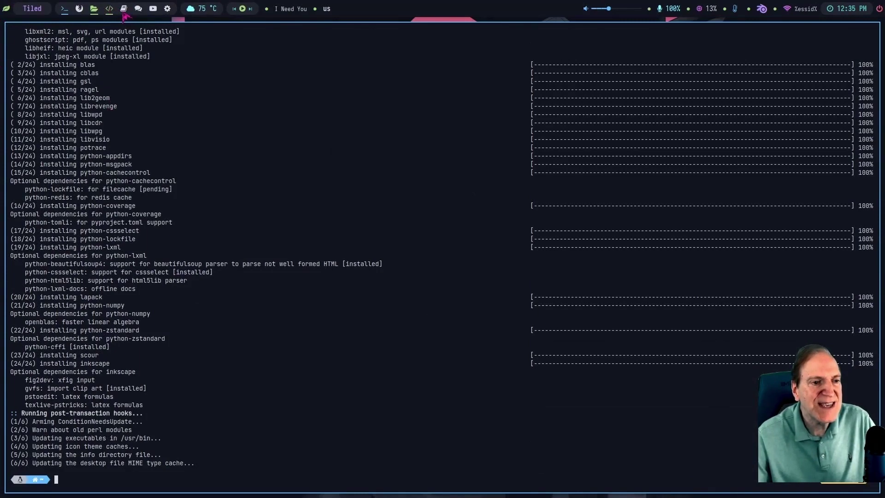
{"action": "left_click", "coordinate": [110, 10]}
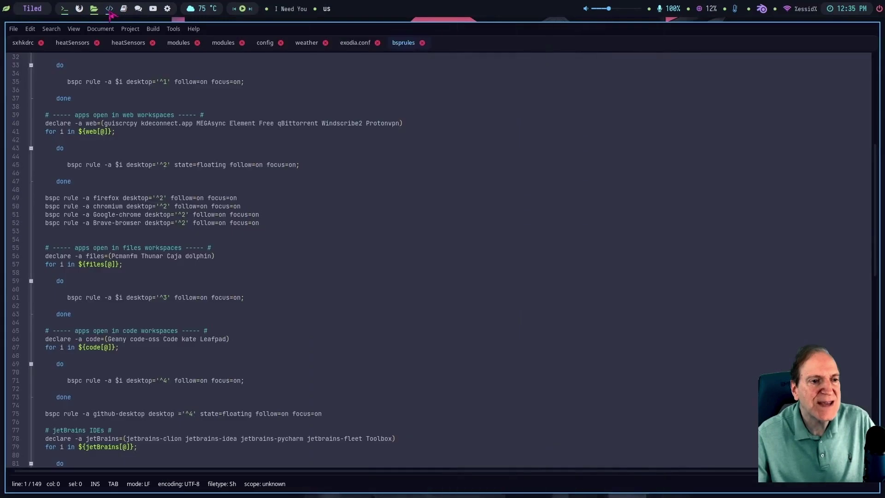
- Add 'bspc rule -a inkscape desktop='^5' follow=on focus=on' after the firefox rule and save
{"action": "left_click", "coordinate": [245, 198]}
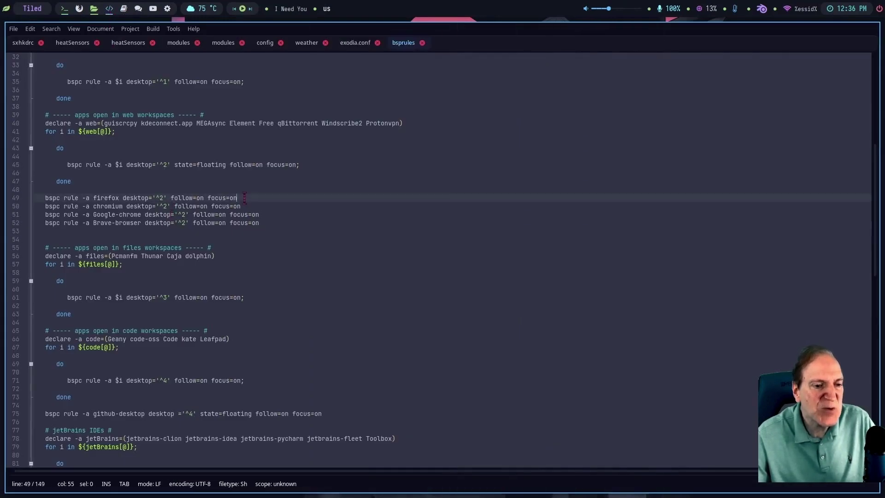
{"action": "key", "text": "Return"}
{"action": "type", "text": "bsp"}
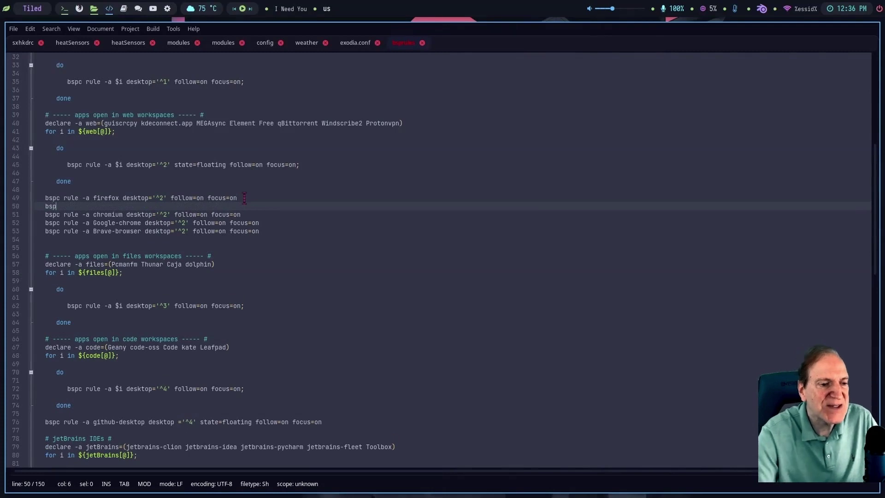
{"action": "type", "text": "c rule -"}
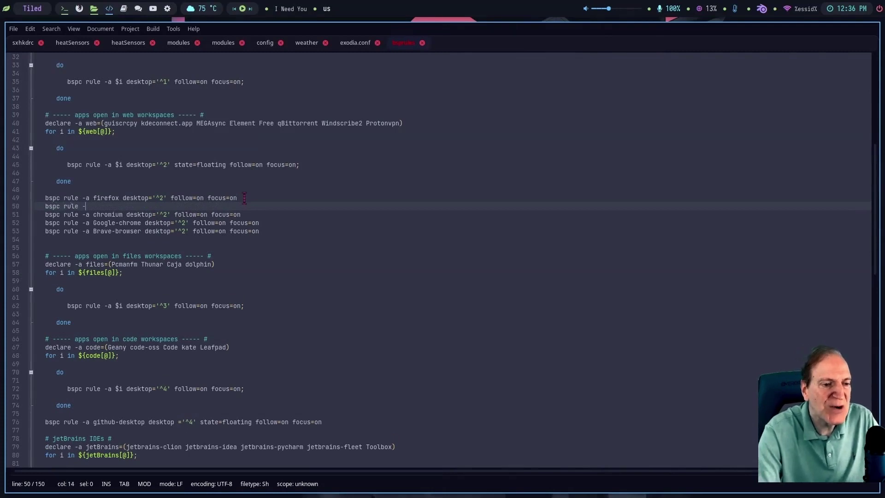
{"action": "type", "text": "a inksca"}
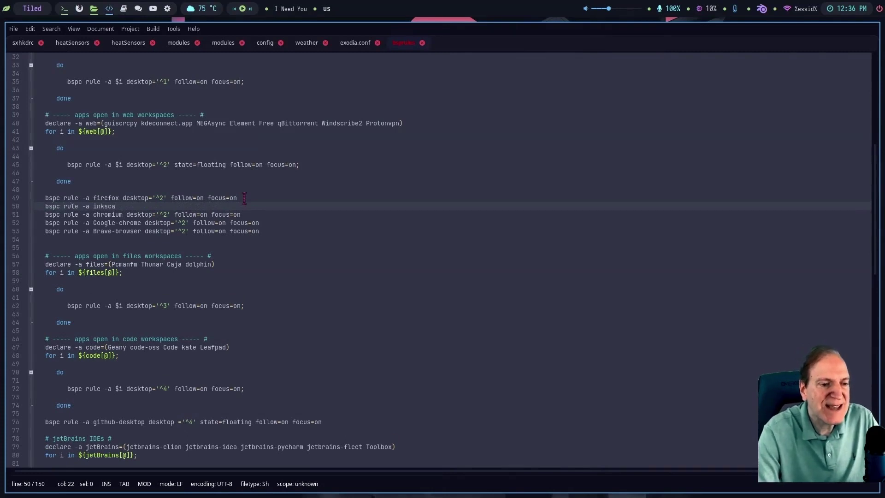
{"action": "type", "text": "pe desktop='"}
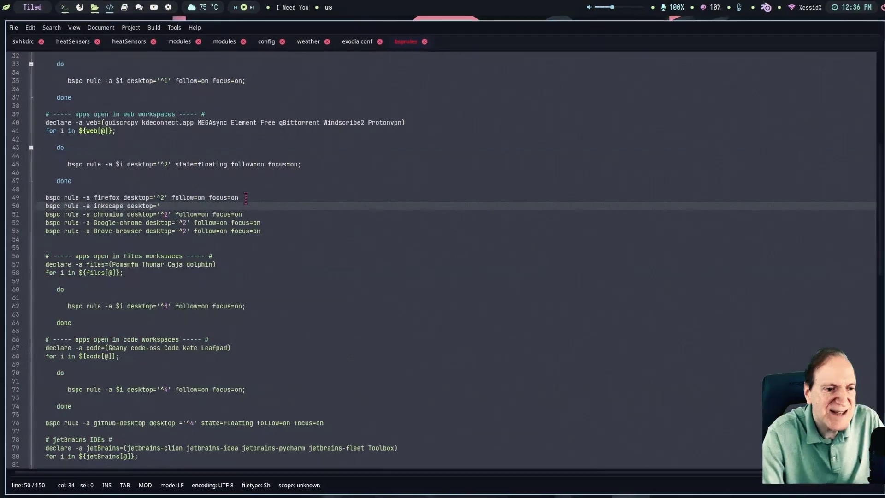
{"action": "type", "text": "^"}
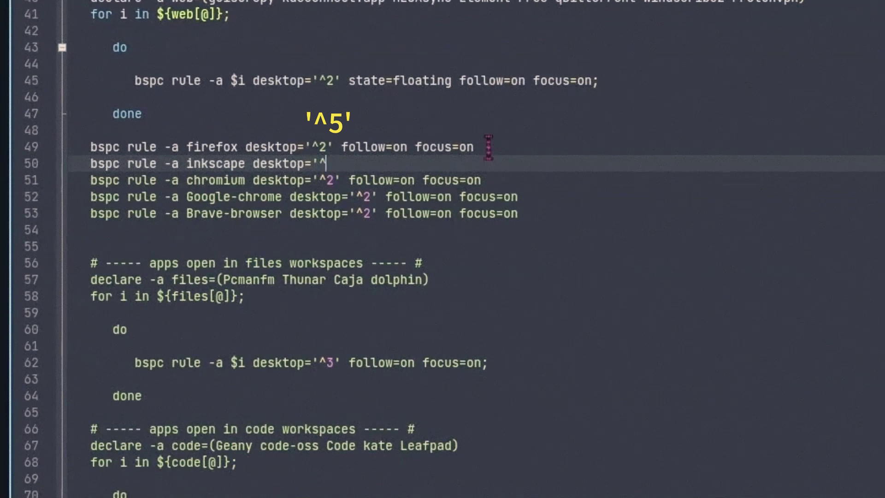
{"action": "type", "text": "' follow"}
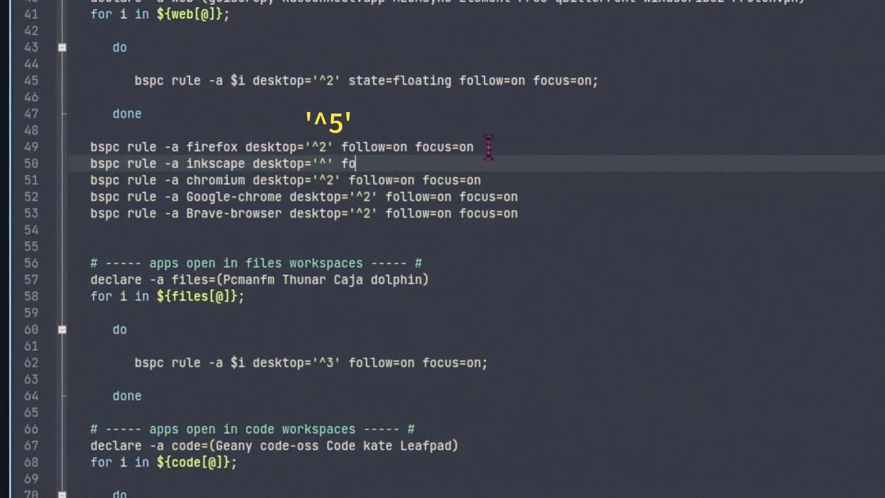
{"action": "type", "text": "=on"}
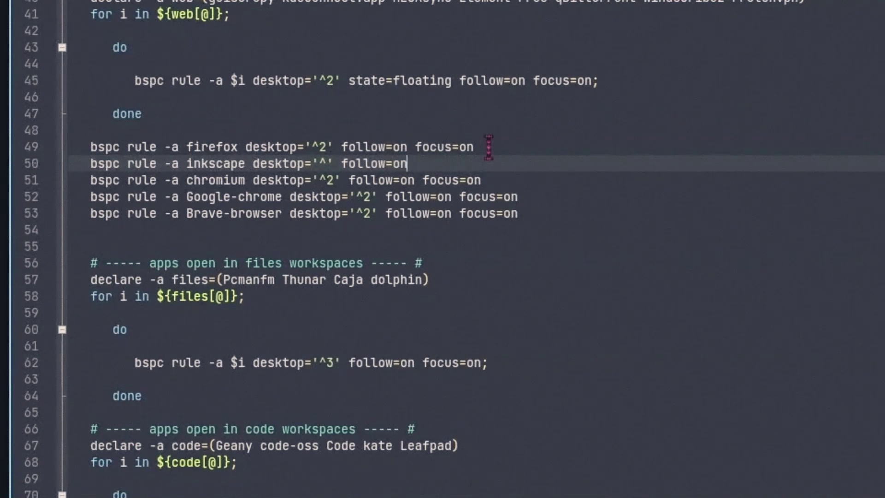
{"action": "type", "text": "focus=on"}
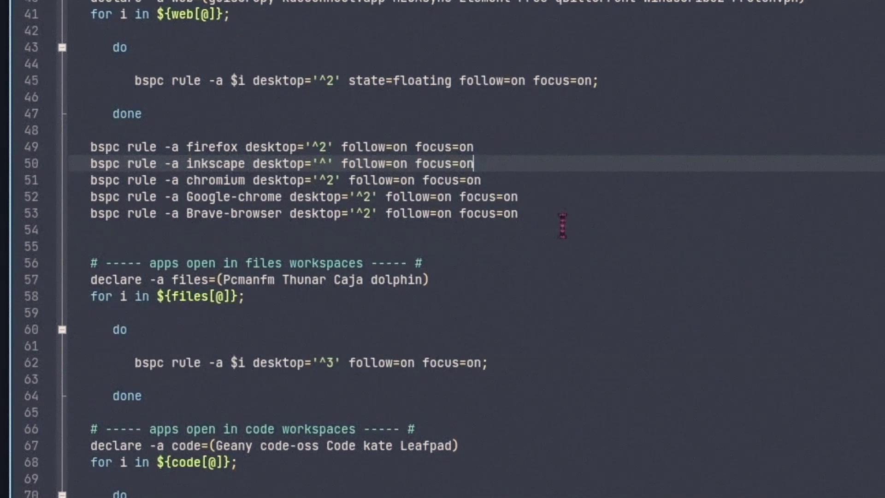
{"action": "left_click", "coordinate": [324, 149]}
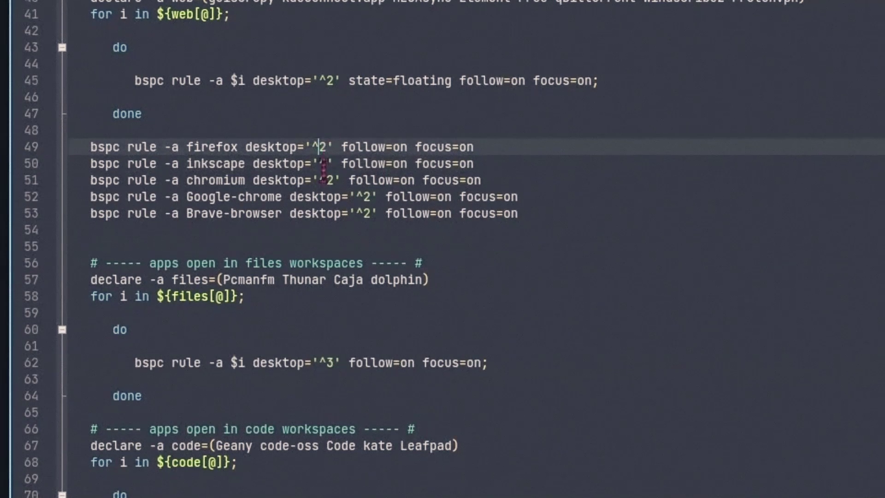
{"action": "left_click", "coordinate": [325, 164]}
{"action": "type", "text": "5"}
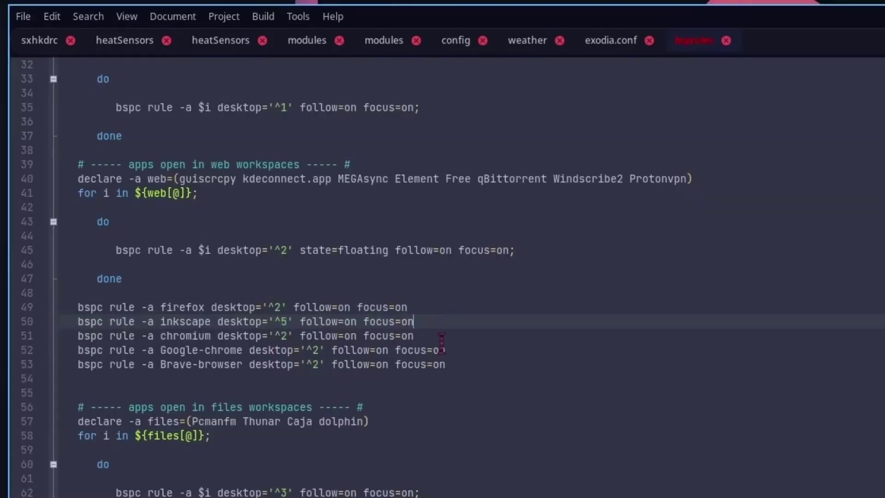
{"action": "key", "text": "ctrl+s"}
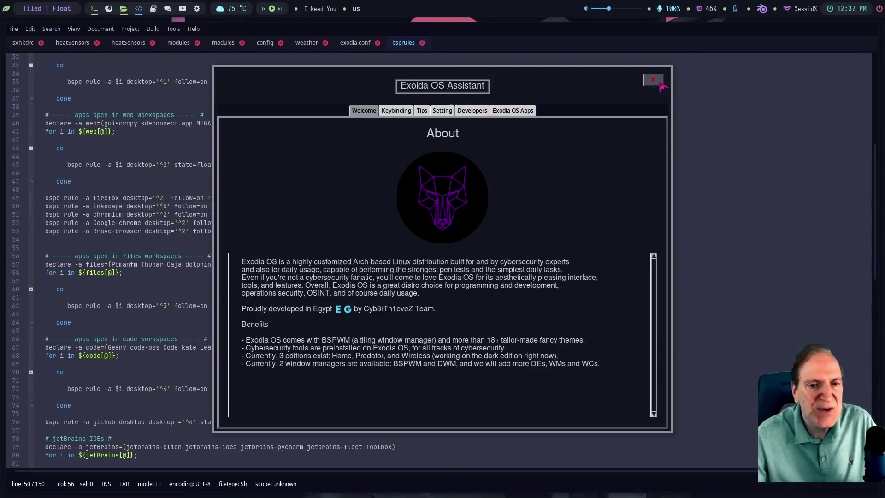
{"action": "left_click", "coordinate": [656, 86]}
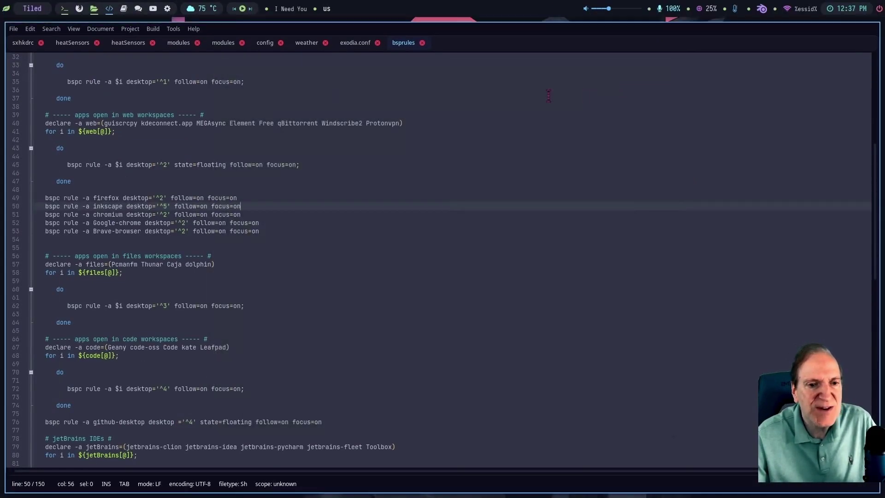
- In sxhkdrc, add a '# inkscape #' heading below the thunar entry
{"action": "left_click", "coordinate": [23, 42]}
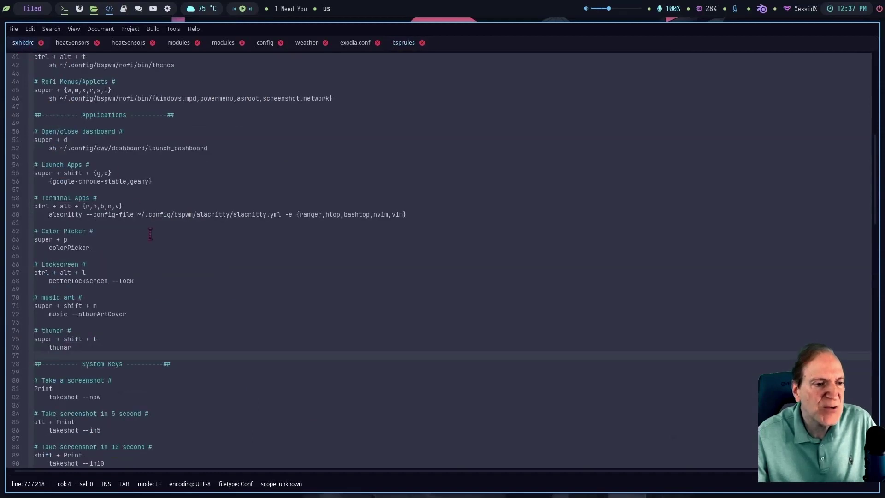
{"action": "scroll", "coordinate": [152, 233], "scroll_direction": "down", "scroll_amount": 3}
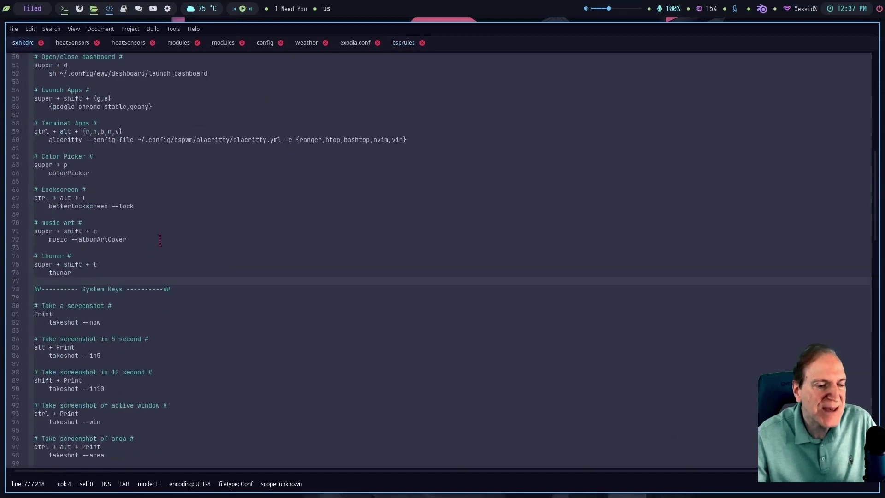
{"action": "left_click", "coordinate": [77, 272]}
{"action": "key", "text": "Return"}
{"action": "key", "text": "Return"}
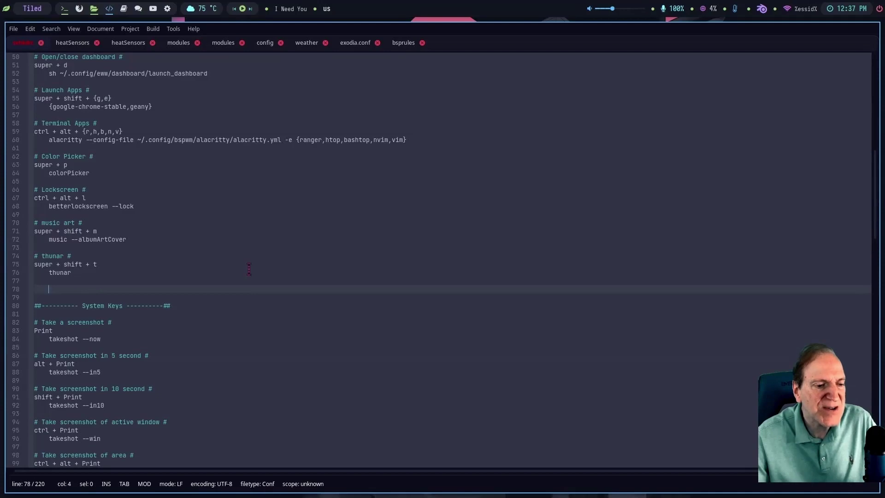
{"action": "key", "text": "BackSpace"}
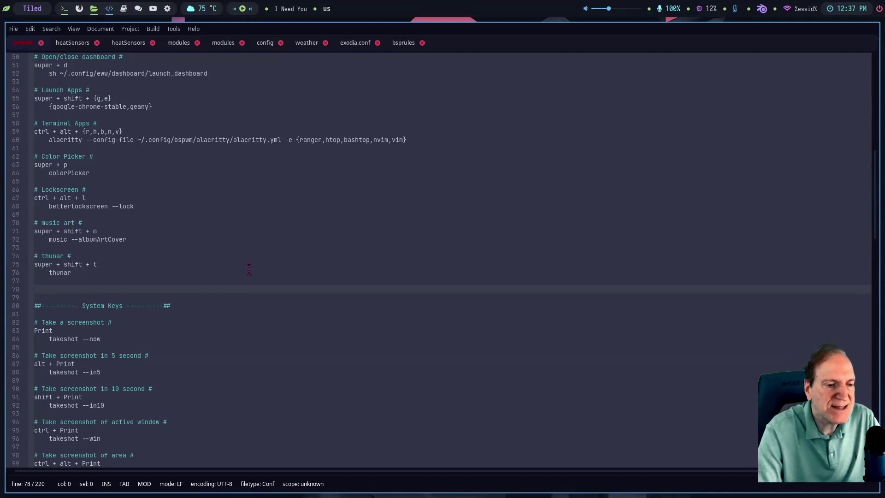
{"action": "type", "text": "# inks"}
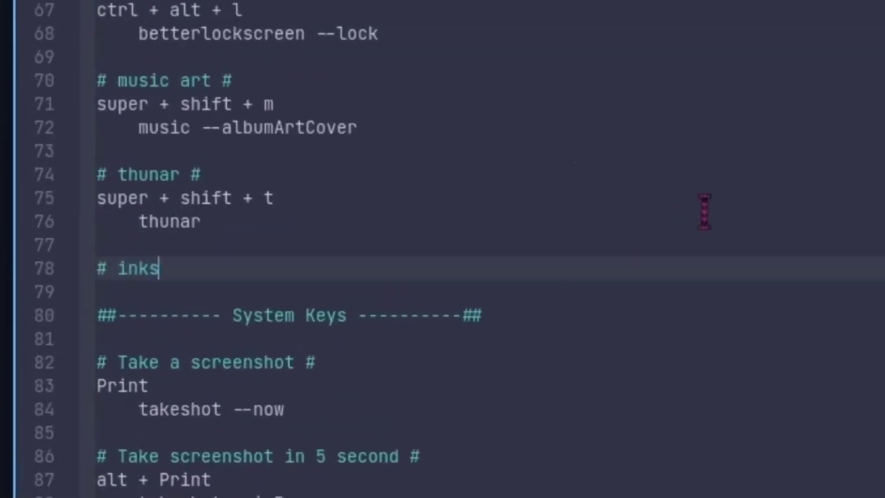
{"action": "type", "text": "cape "}
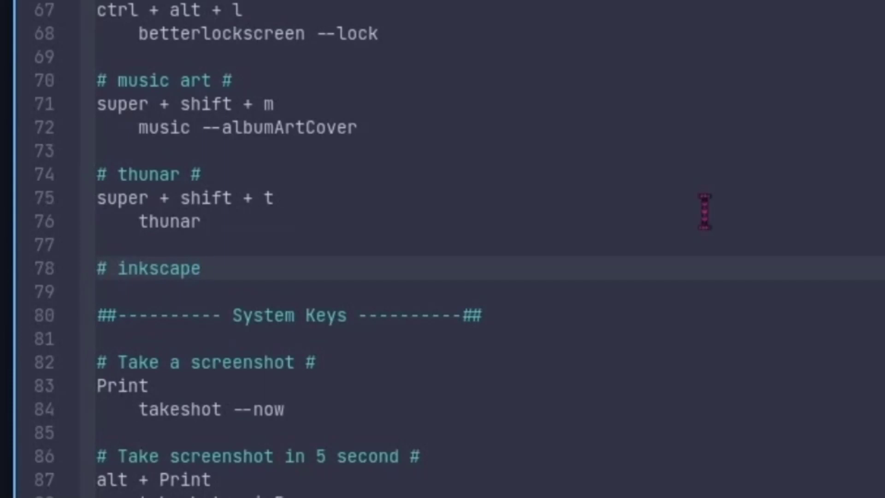
{"action": "type", "text": "#"}
{"action": "key", "text": "Return"}
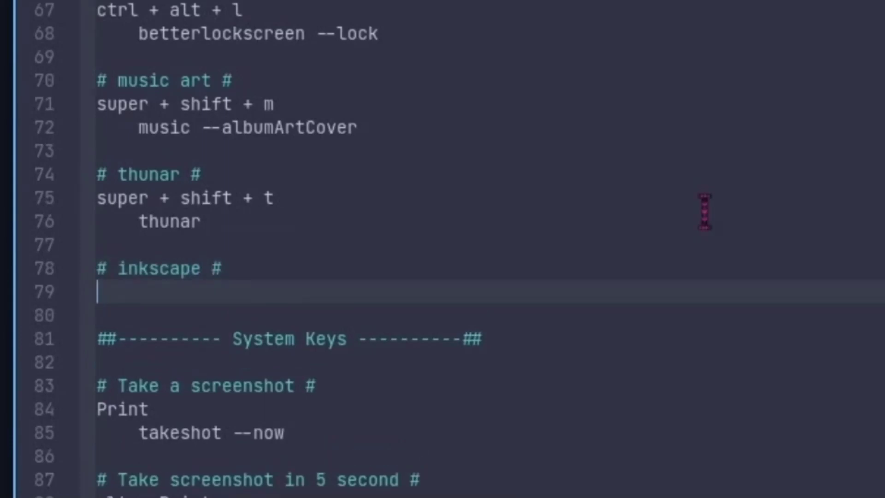
- Bind 'shift + i' to an indented 'inkscape' command, then bring up the Exodia OS Assistant
{"action": "type", "text": "shift"}
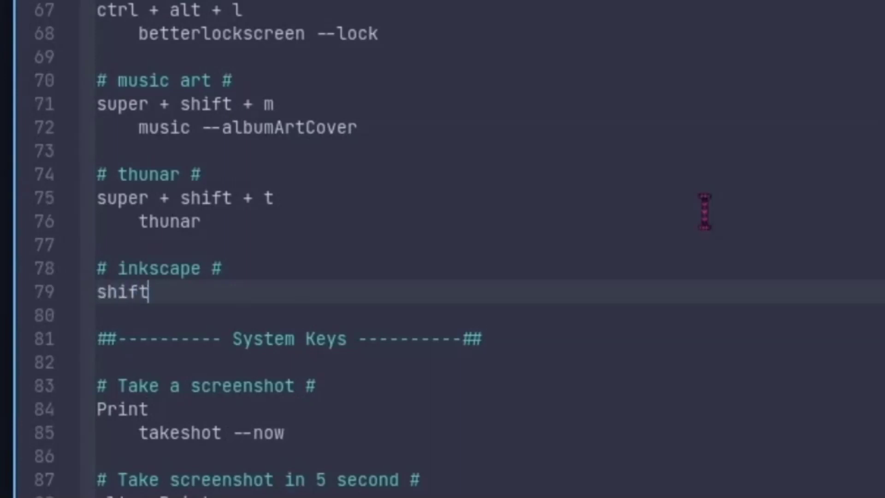
{"action": "type", "text": " _"}
{"action": "key", "text": "BackSpace"}
{"action": "key", "text": "BackSpace"}
{"action": "type", "text": "+ i"}
{"action": "key", "text": "Return"}
{"action": "key", "text": "Tab"}
{"action": "type", "text": "inkscape"}
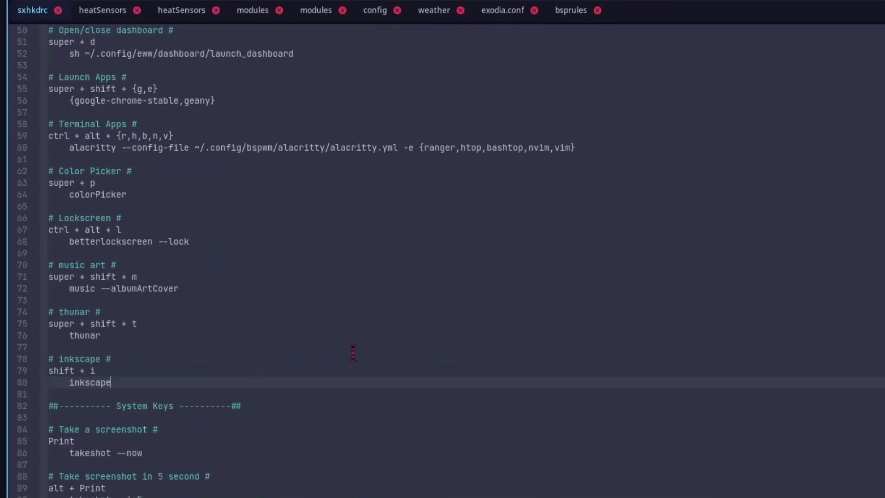
{"action": "key", "text": "super+a"}
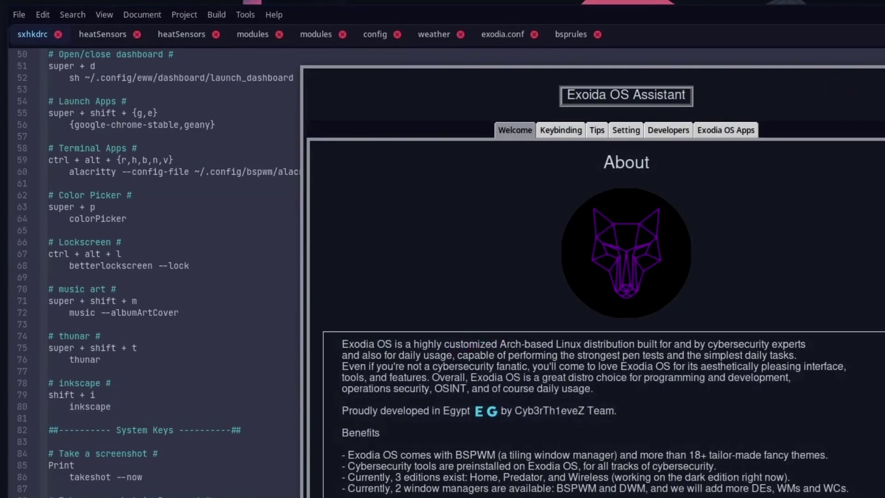
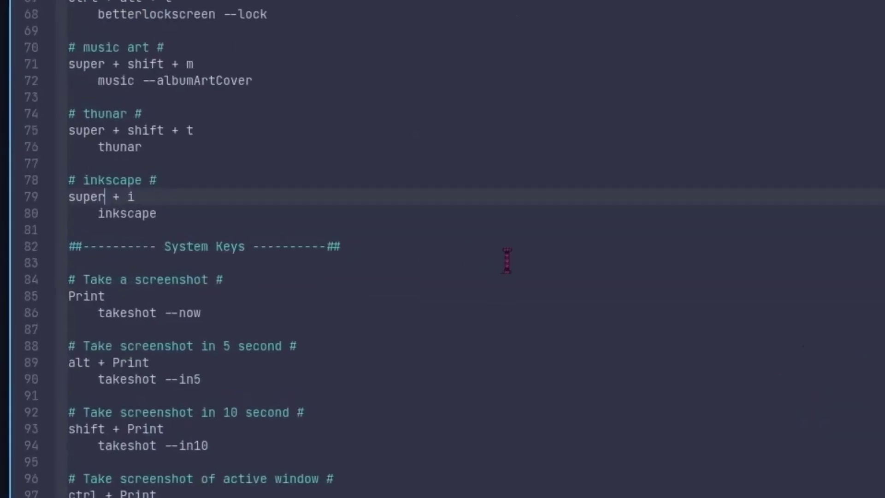
- Review the sxhkdrc key bindings and check the Exodia OS Assistant before editing
{"action": "scroll", "coordinate": [508, 261], "scroll_direction": "up", "scroll_amount": 2}
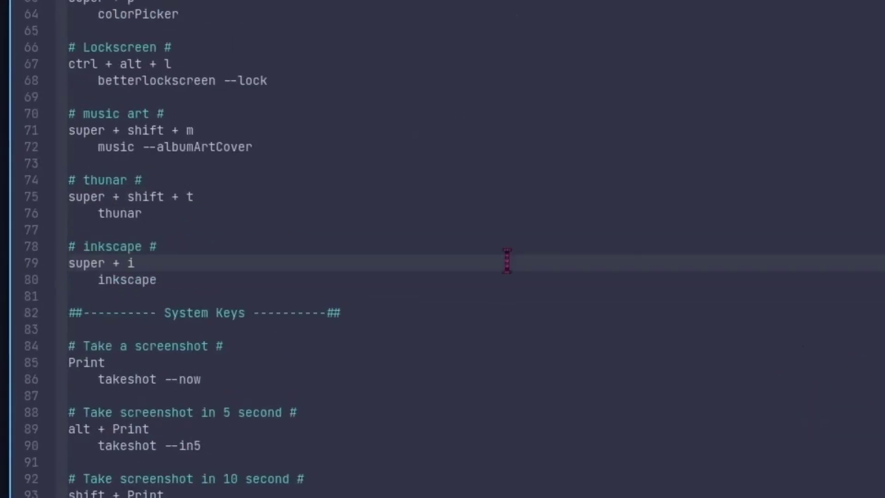
{"action": "type", "text": "+ shift + i"}
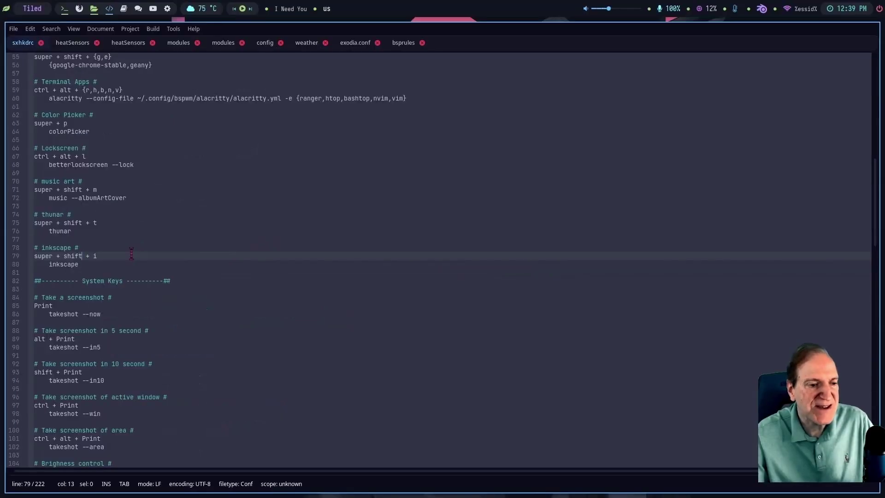
{"action": "key", "text": "super+alt+r"}
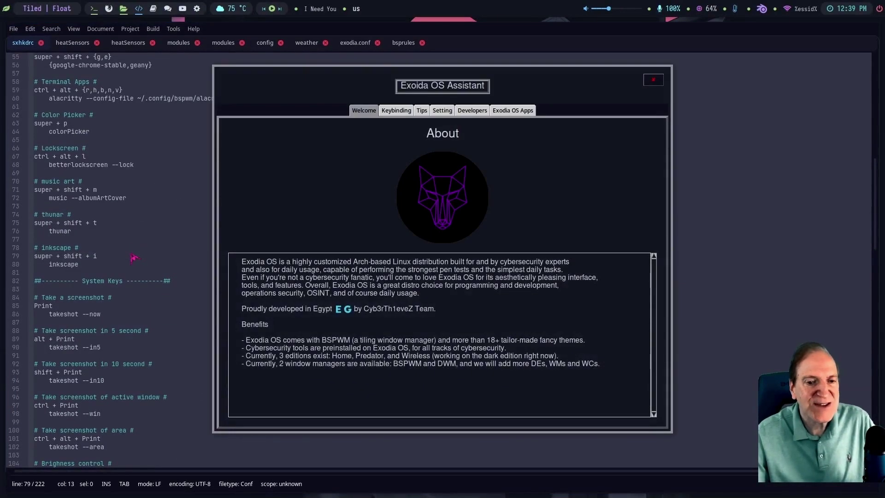
{"action": "key", "text": "super+q"}
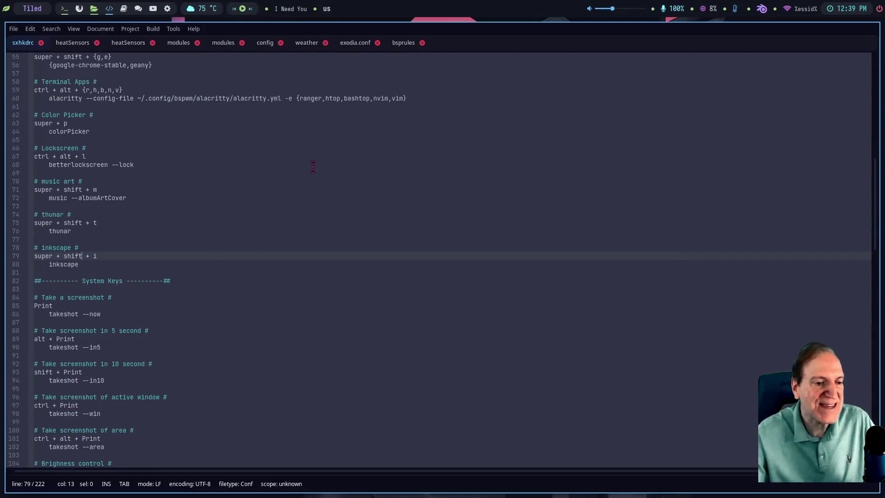
{"action": "scroll", "coordinate": [212, 223], "scroll_direction": "down", "scroll_amount": 7}
{"action": "scroll", "coordinate": [212, 224], "scroll_direction": "up", "scroll_amount": 4}
- Find the super + shift + i Inkscape binding on line 79 and change it to super + z
{"action": "left_click_drag", "start_coordinate": [97, 181], "coordinate": [38, 181]}
{"action": "key", "text": "ctrl+f"}
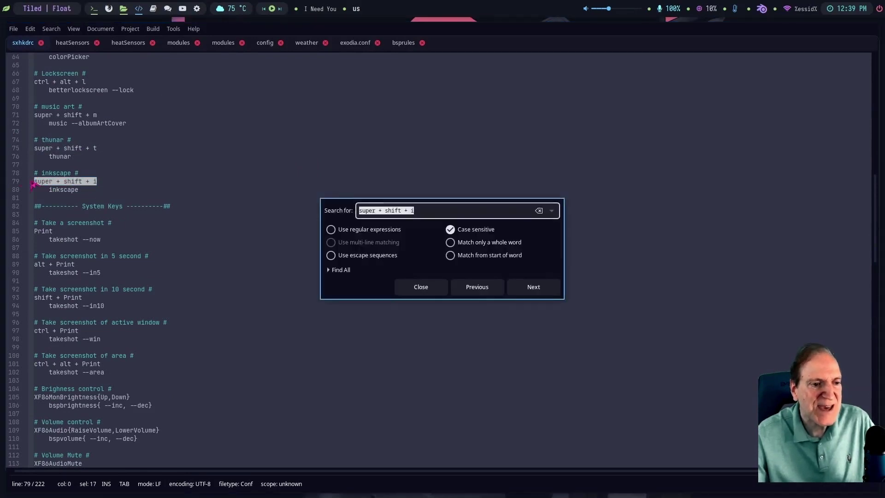
{"action": "left_click", "coordinate": [534, 287]}
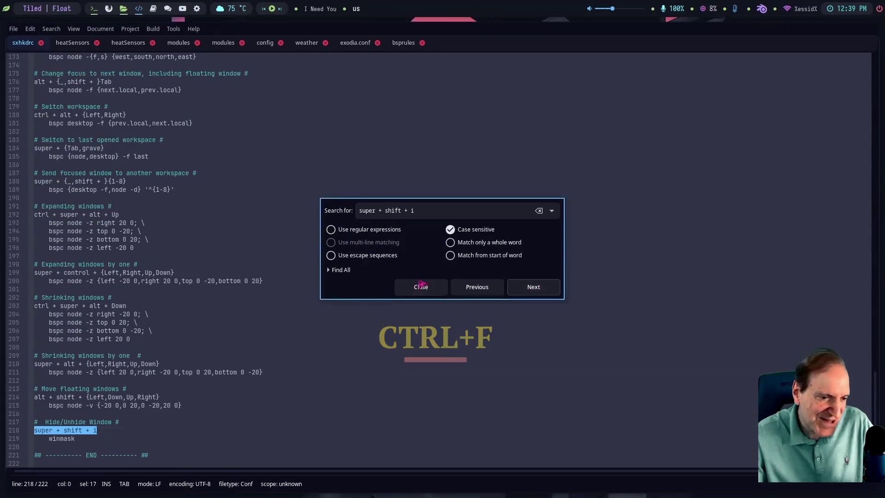
{"action": "left_click", "coordinate": [472, 286]}
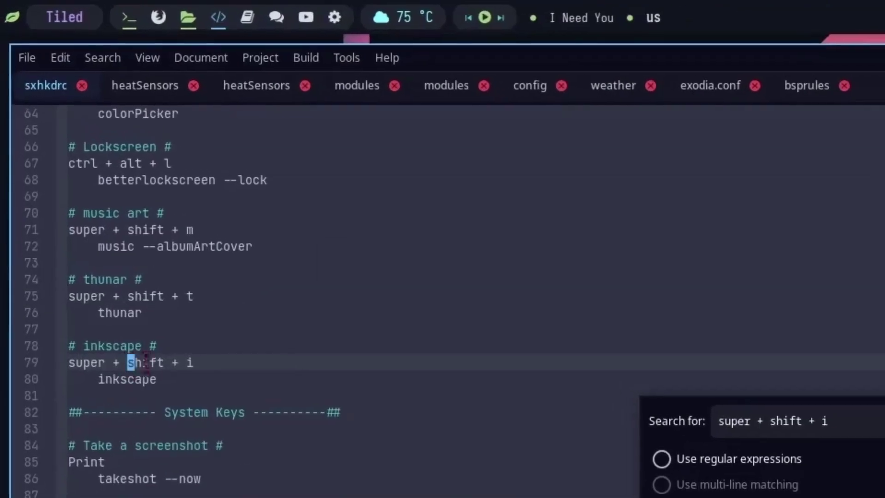
{"action": "left_click_drag", "start_coordinate": [63, 181], "coordinate": [106, 181]}
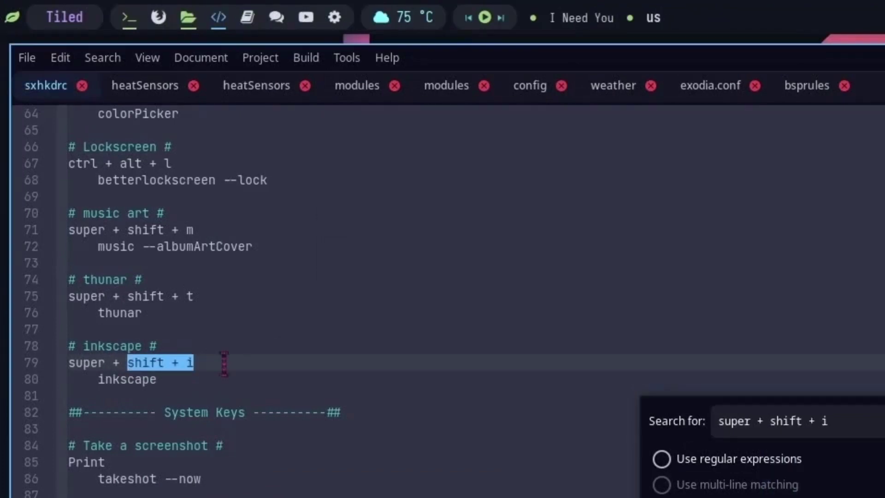
{"action": "type", "text": "z"}
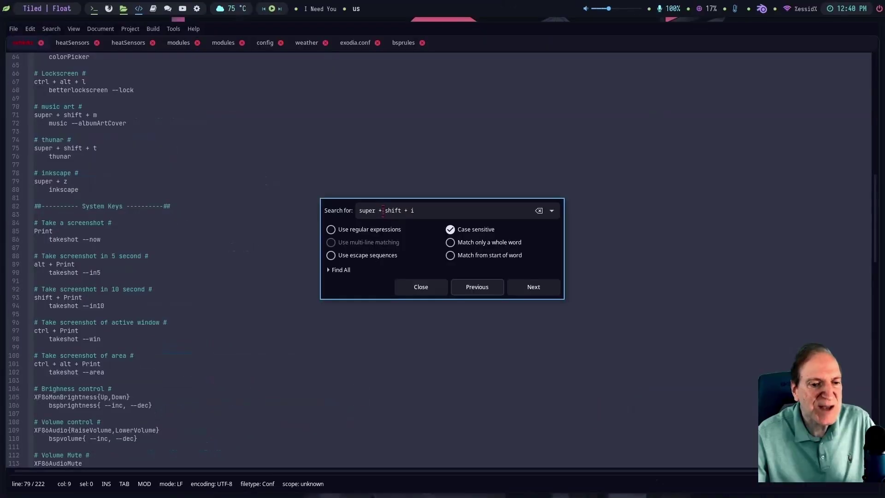
- Search sxhkdrc for super + z to confirm it doesn't conflict with another binding
{"action": "left_click_drag", "start_coordinate": [385, 210], "coordinate": [414, 210]}
{"action": "type", "text": "z"}
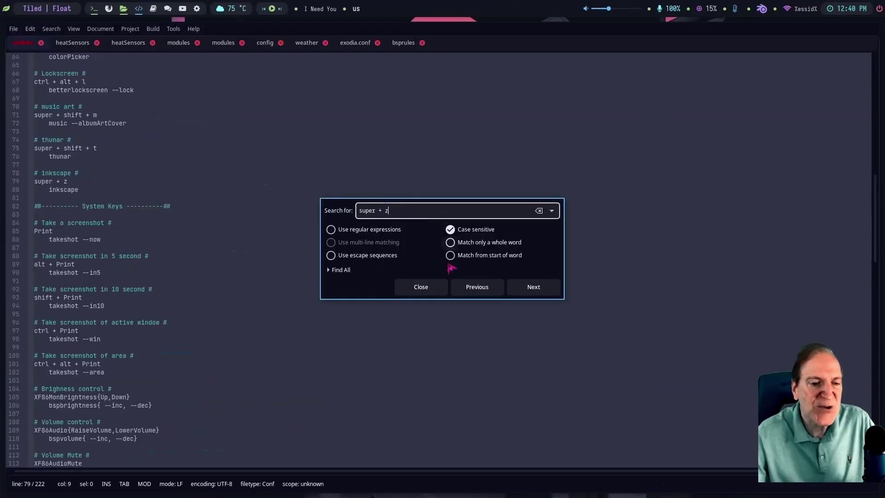
{"action": "left_click", "coordinate": [517, 289]}
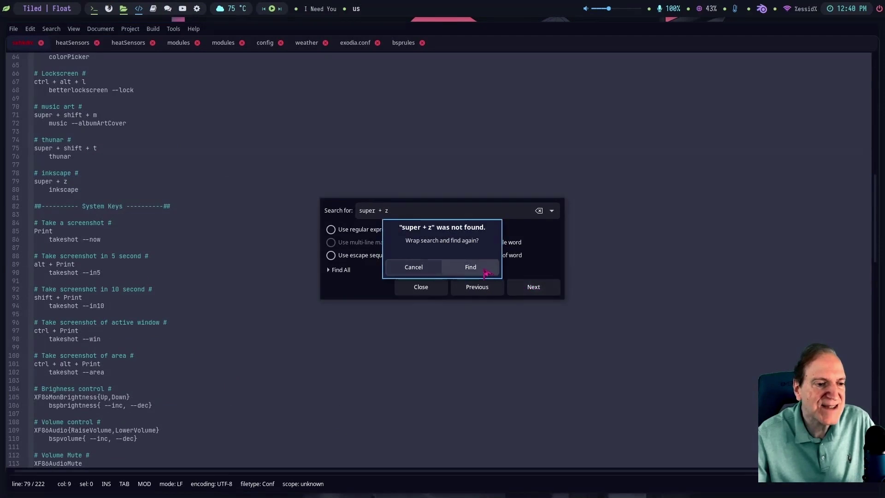
{"action": "left_click", "coordinate": [471, 266]}
{"action": "left_click", "coordinate": [420, 288]}
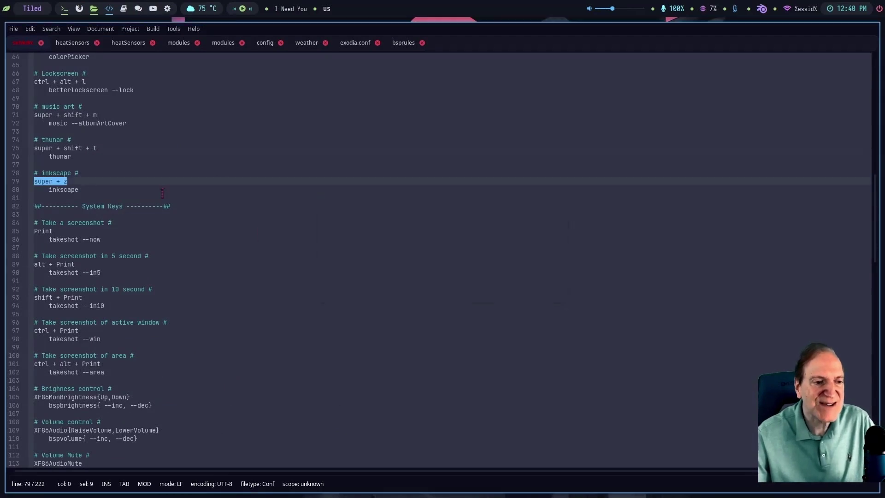
{"action": "left_click", "coordinate": [128, 183]}
- Save sxhkdrc and launch Inkscape with the new super + z shortcut
{"action": "key", "text": "ctrl+s"}
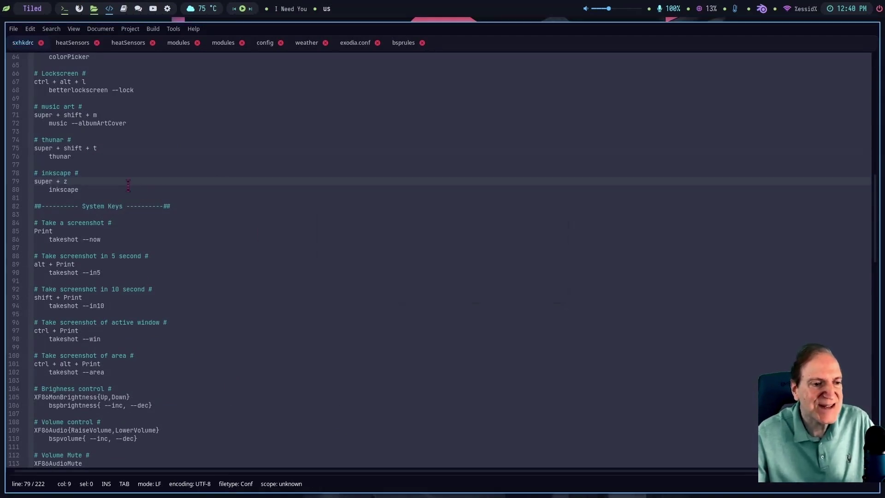
{"action": "key", "text": "super+b"}
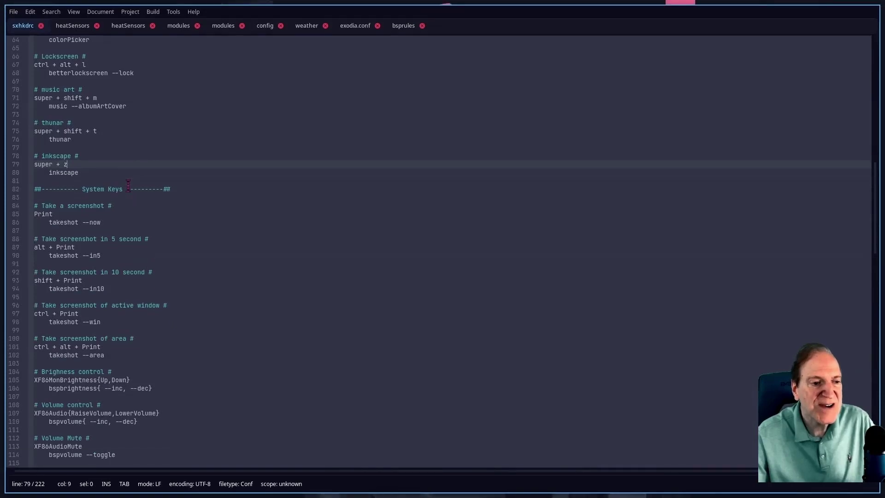
{"action": "key", "text": "super+alt+r"}
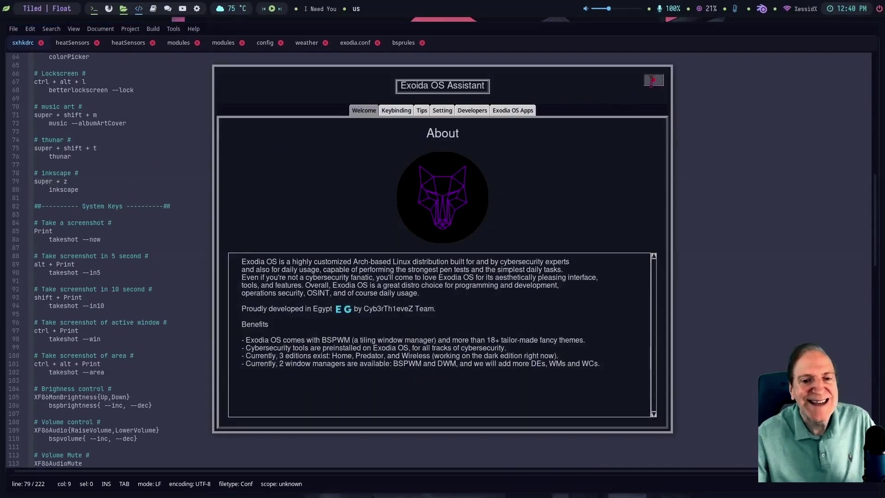
{"action": "left_click", "coordinate": [653, 80]}
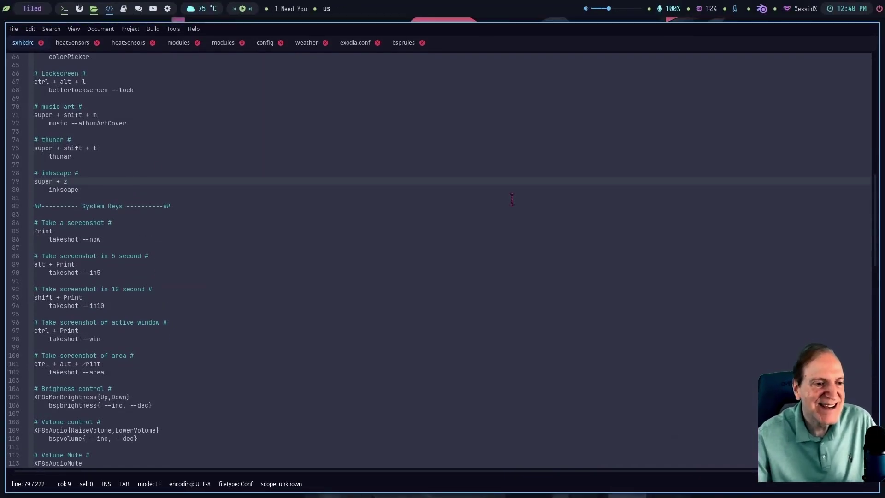
{"action": "key", "text": "super+z"}
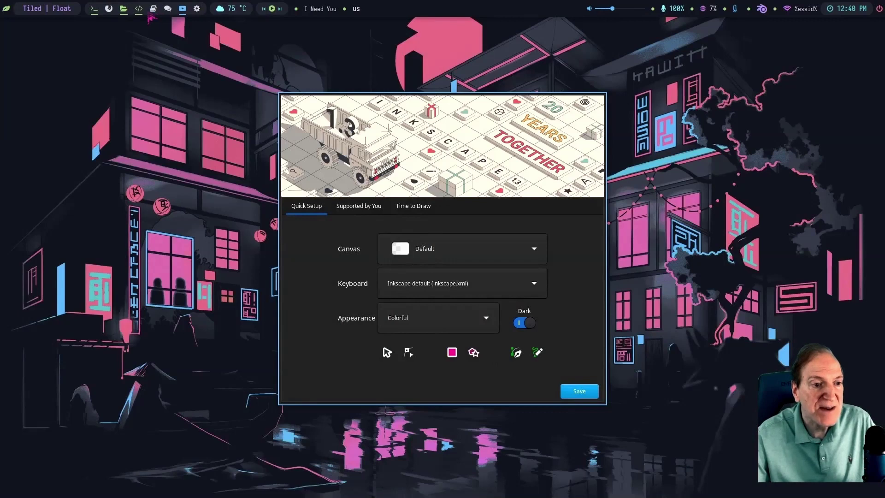
- Skip the welcome pages, create a Screen > Desktop 720p document, and tile its window
{"action": "left_click", "coordinate": [573, 392]}
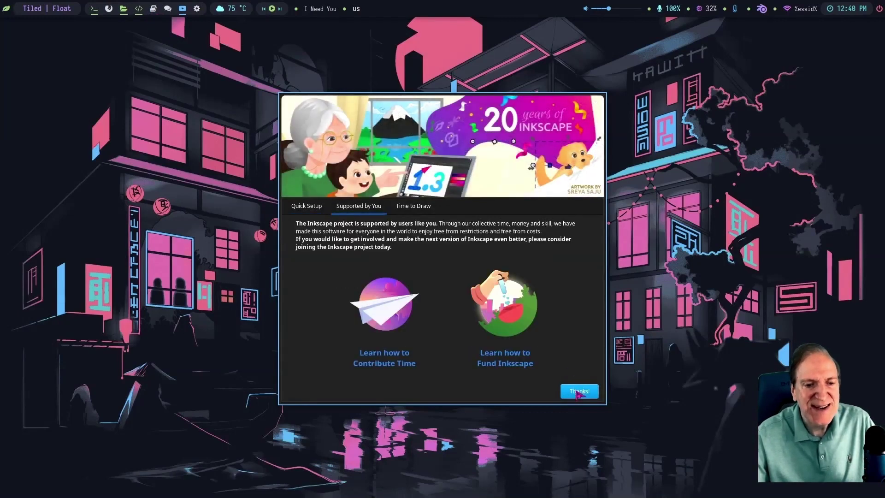
{"action": "left_click", "coordinate": [574, 391]}
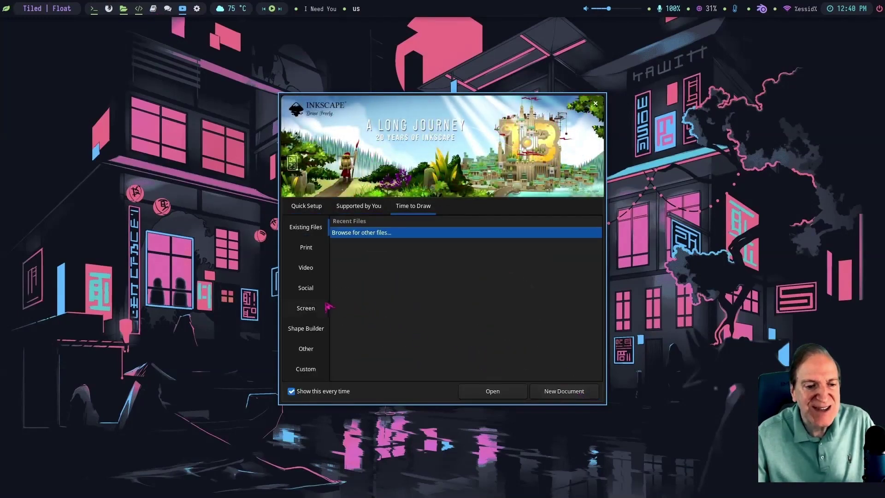
{"action": "left_click", "coordinate": [307, 308]}
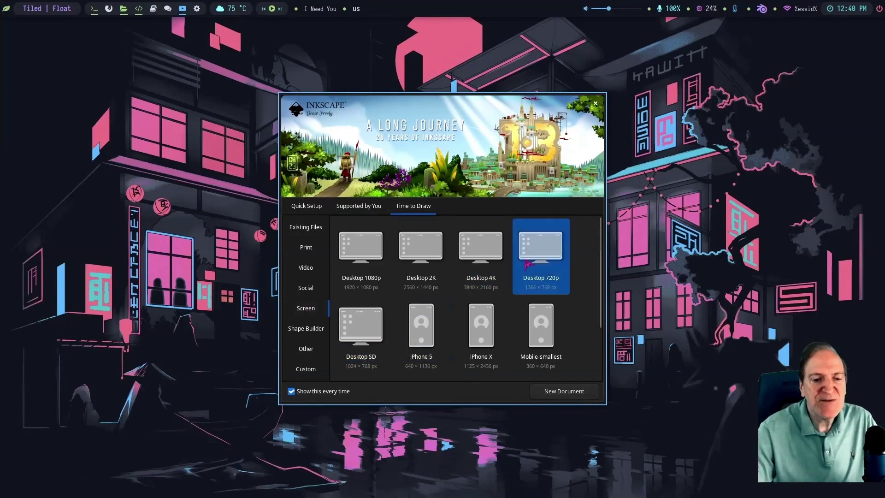
{"action": "left_click", "coordinate": [541, 270]}
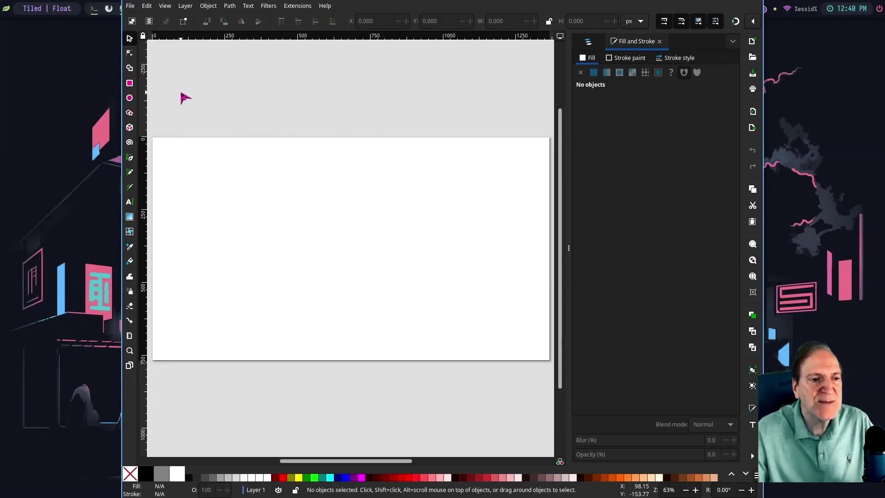
{"action": "key", "text": "super+v"}
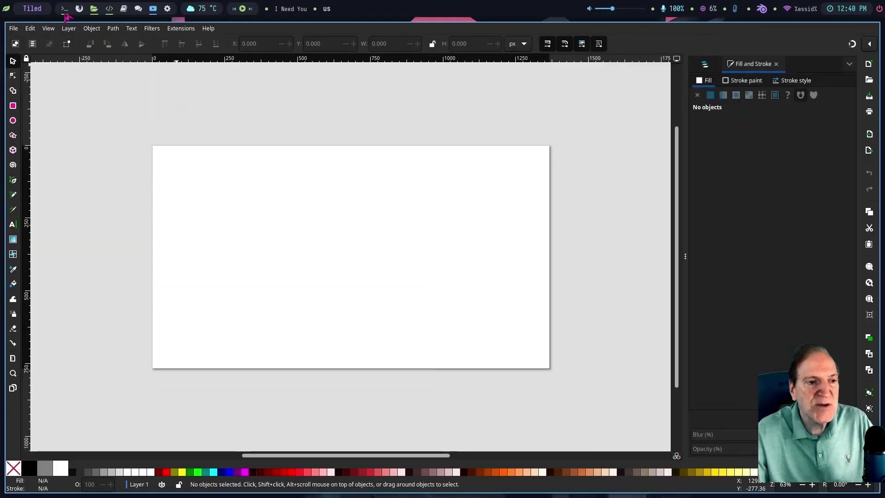
- Send the Inkscape window to workspace 5
{"action": "key", "text": "super+q"}
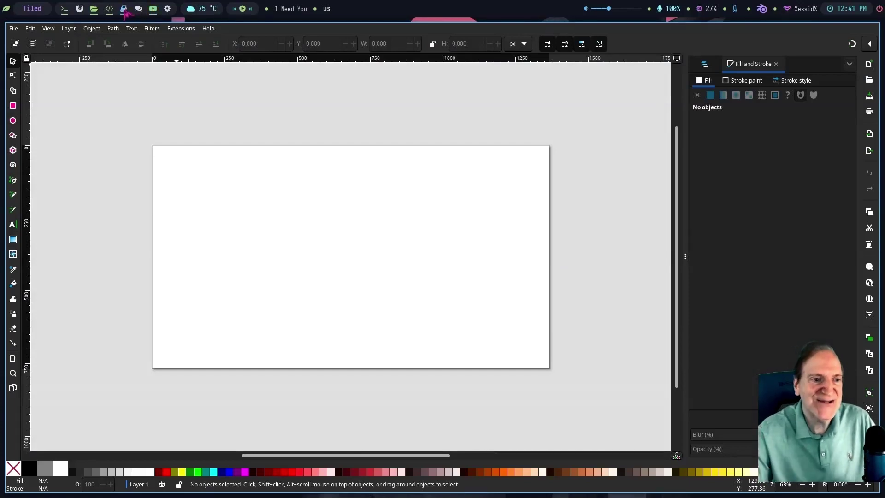
{"action": "key", "text": "super+q"}
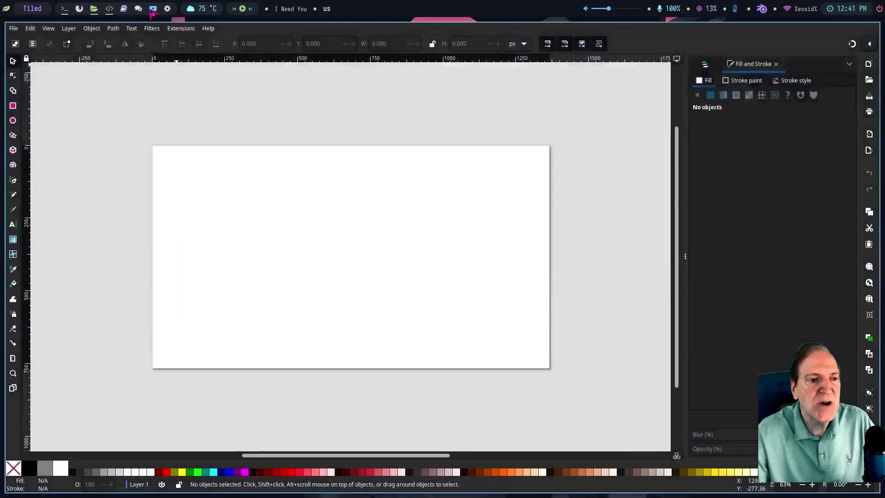
{"action": "key", "text": "super+shift+5"}
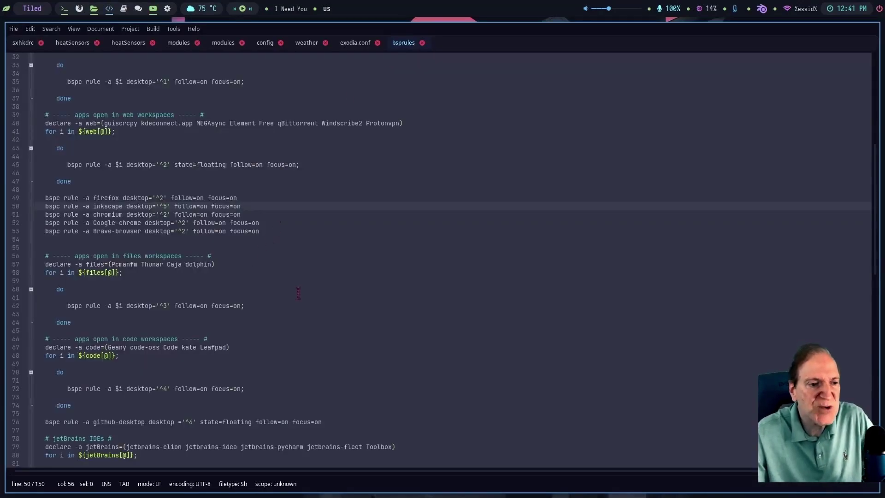
- Search bsprules for inkscape, wrapping around to find every match
{"action": "key", "text": "ctrl+f"}
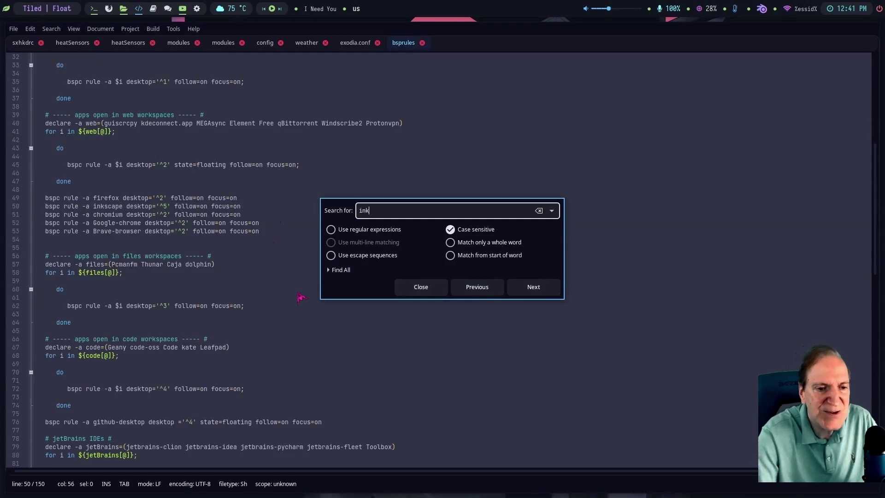
{"action": "key", "text": "Return"}
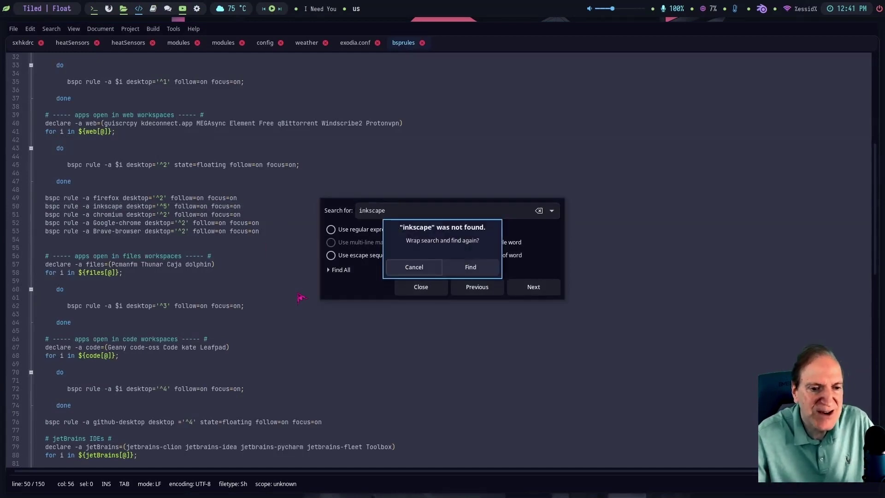
{"action": "left_click", "coordinate": [466, 270]}
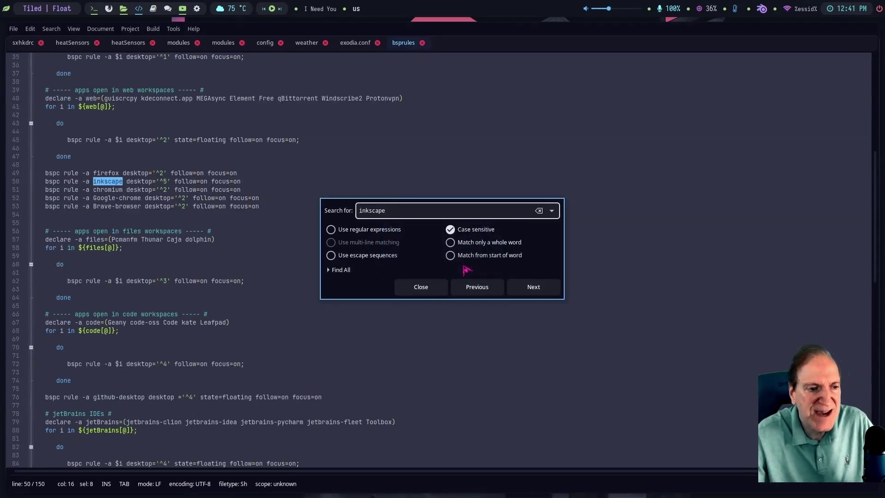
{"action": "left_click", "coordinate": [516, 288]}
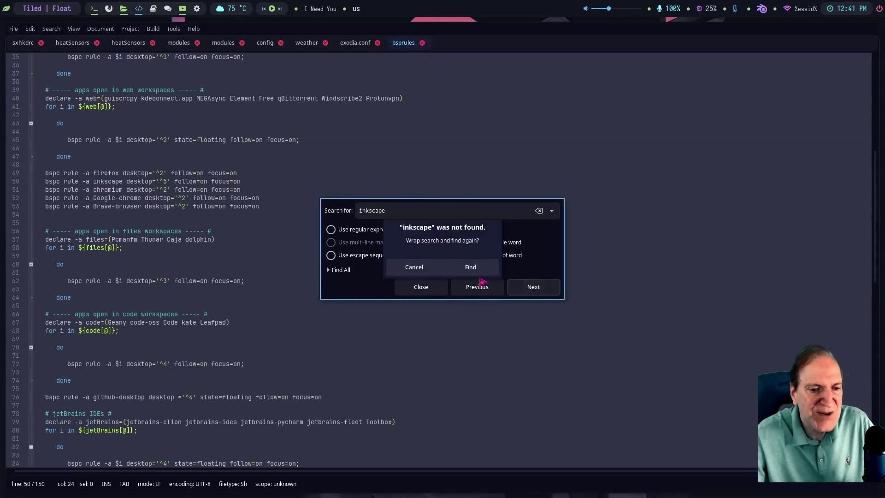
{"action": "left_click", "coordinate": [414, 267]}
{"action": "left_click", "coordinate": [421, 287]}
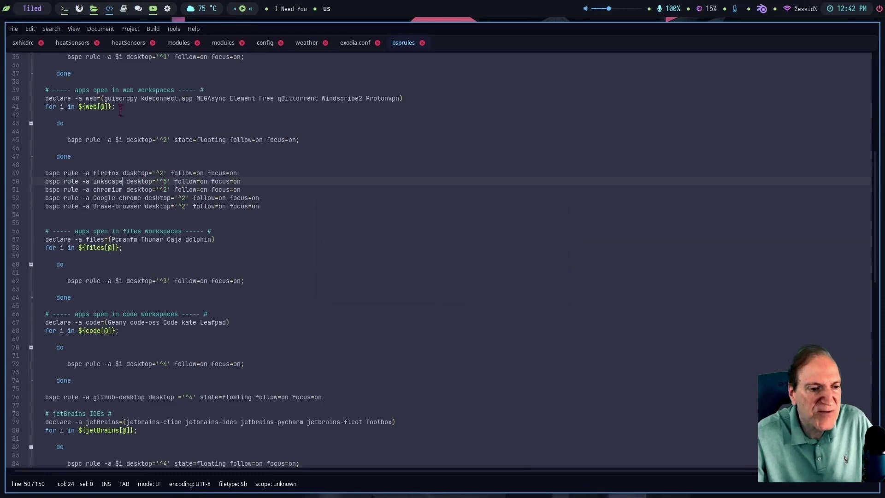
- Select Inkscape in the media workspace list on line 116 and delete it
{"action": "key", "text": "ctrl+g"}
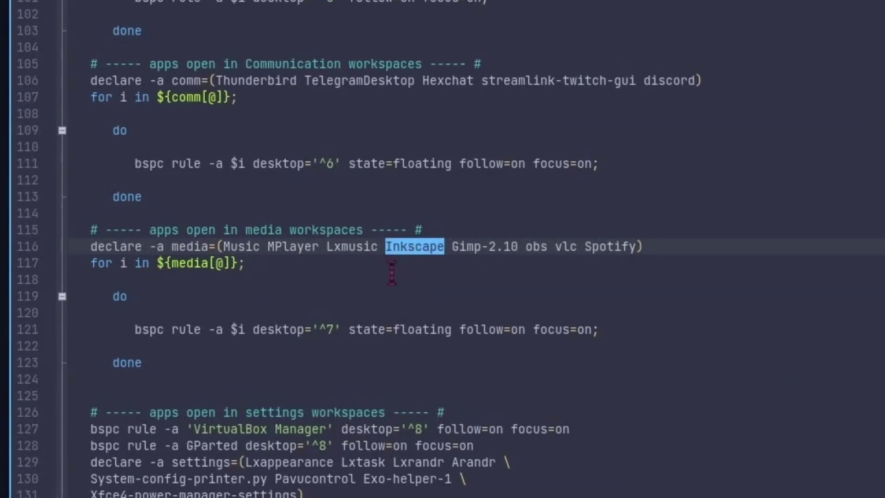
{"action": "left_click", "coordinate": [437, 295]}
{"action": "left_click_drag", "start_coordinate": [380, 245], "coordinate": [445, 249]}
{"action": "key", "text": "BackSpace"}
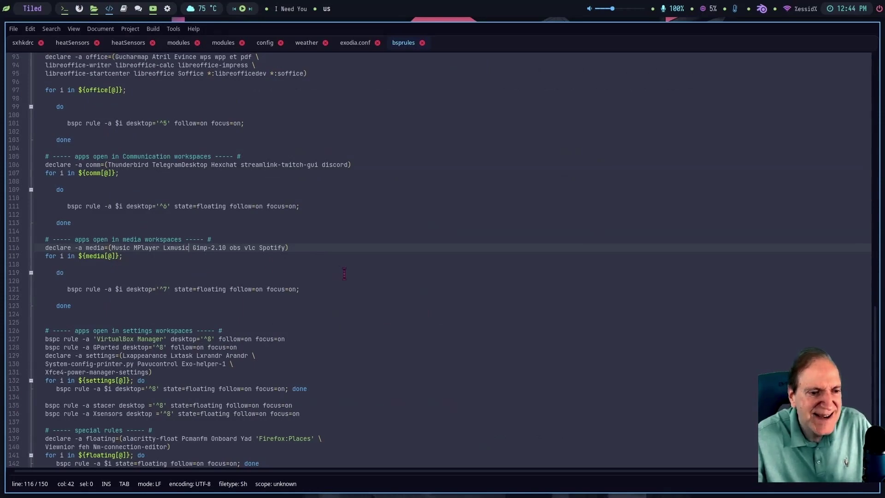
- Move to line 52, then open and cancel Find in Files
{"action": "scroll", "coordinate": [344, 274], "scroll_direction": "up", "scroll_amount": 19}
{"action": "left_click", "coordinate": [257, 188]}
{"action": "key", "text": "ctrl+shift+f"}
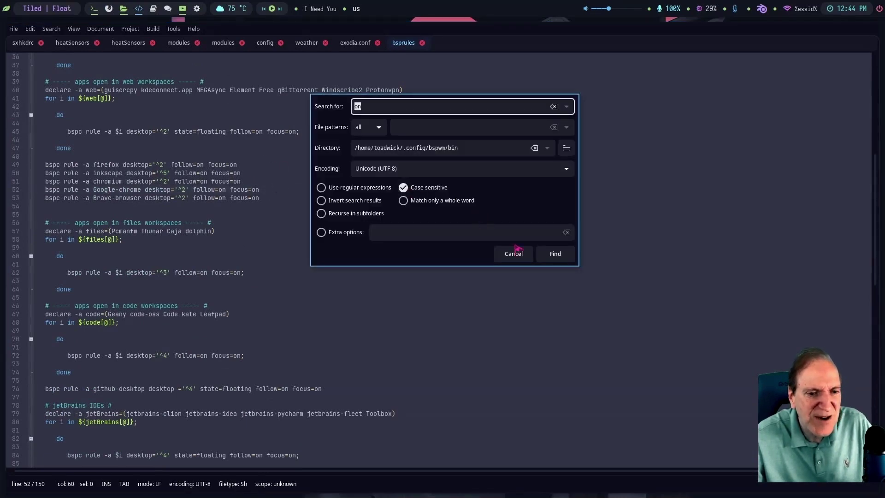
{"action": "left_click", "coordinate": [511, 254]}
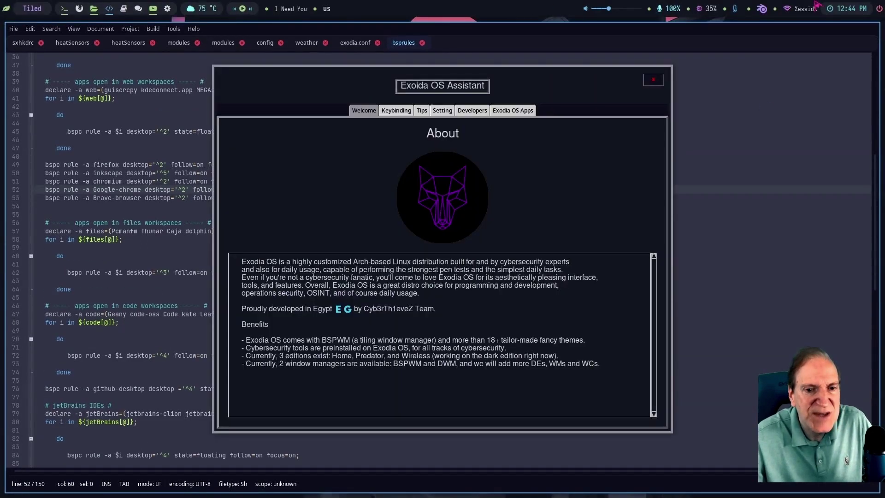
- Close the Assistant, Inkscape's welcome screen and window, then return to bsprules in Geany
{"action": "left_click", "coordinate": [661, 79]}
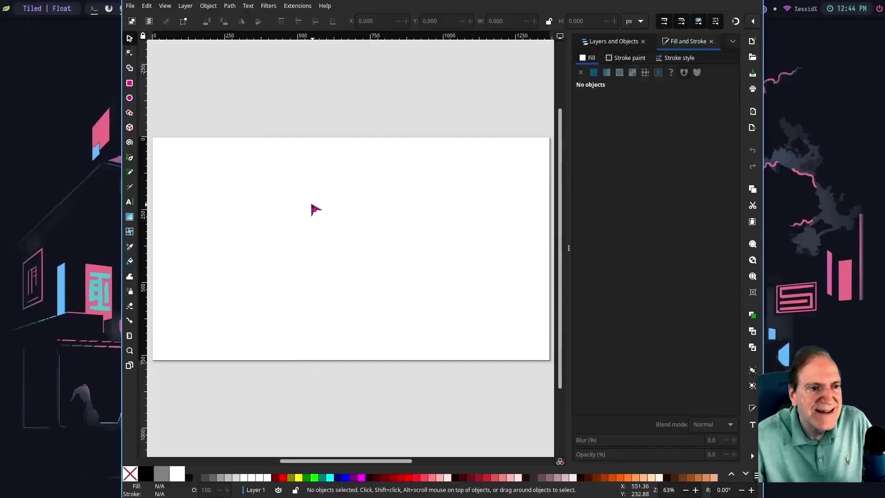
{"action": "key", "text": "super+q"}
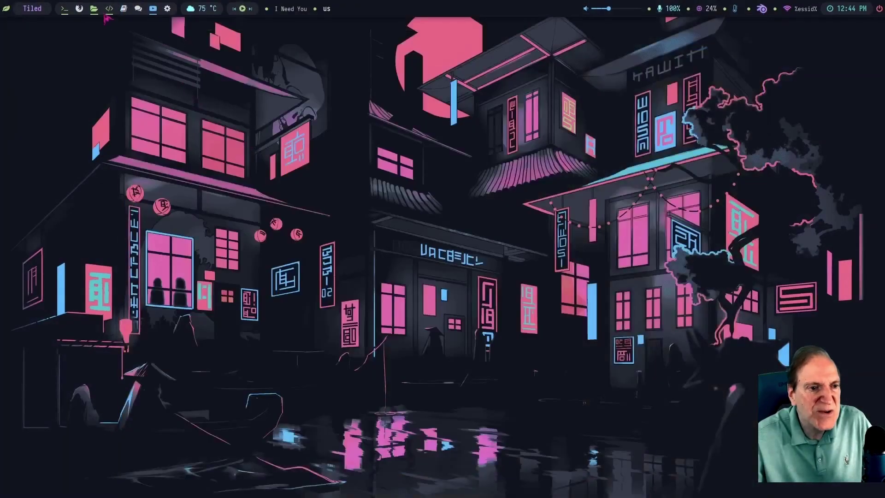
{"action": "key", "text": "super+c"}
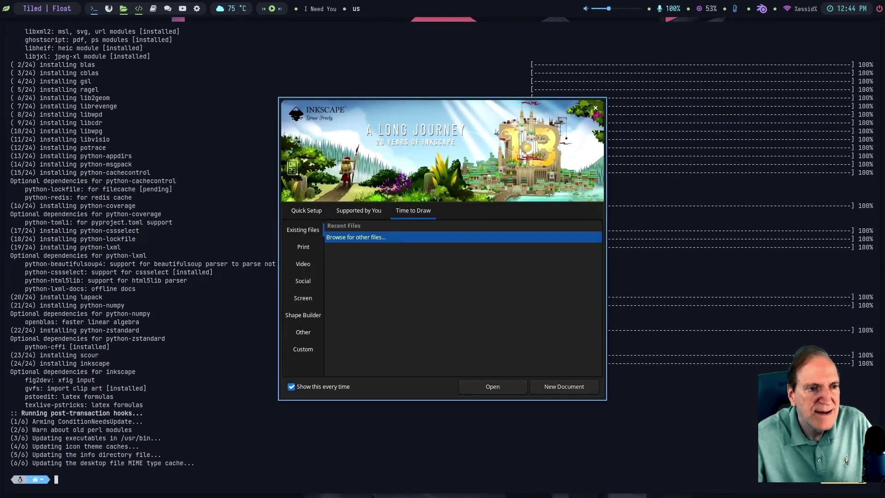
{"action": "left_click", "coordinate": [595, 107]}
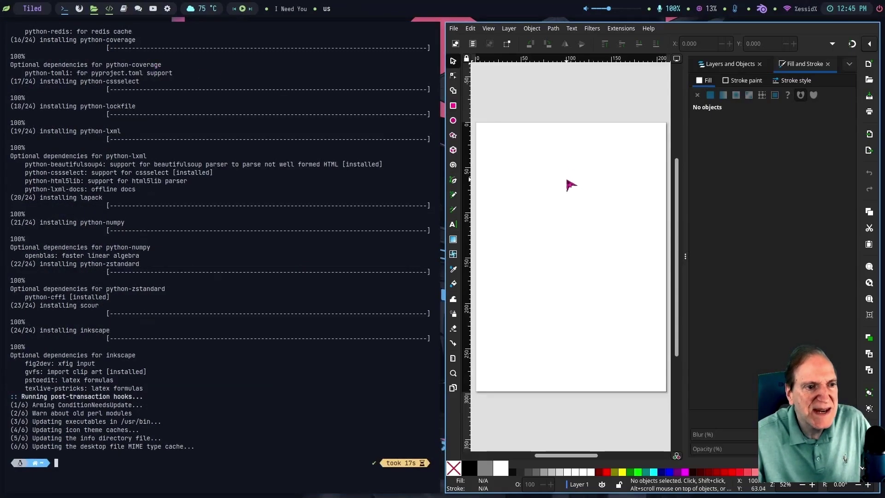
{"action": "key", "text": "ctrl+q"}
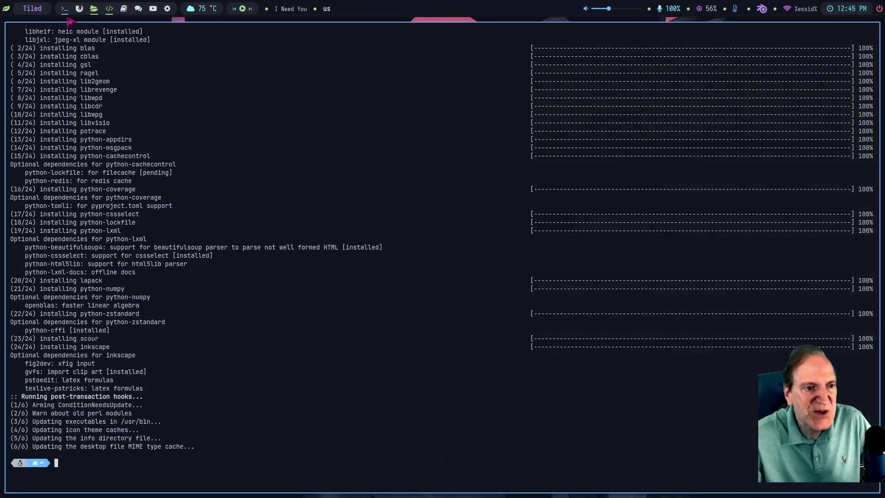
{"action": "left_click", "coordinate": [109, 8]}
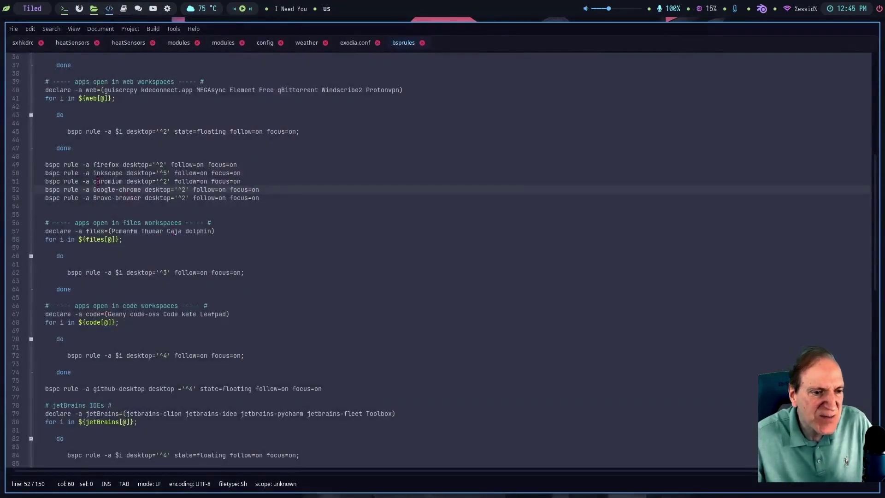
- Change 'inkscape' to 'Inkscape' in the line 50 rule and save bsprules
{"action": "left_click", "coordinate": [94, 173]}
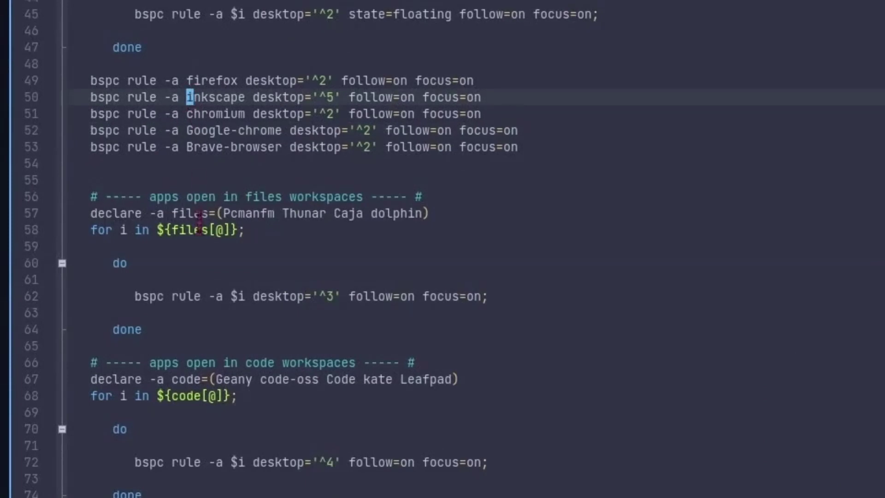
{"action": "type", "text": "I"}
{"action": "left_click", "coordinate": [531, 113]}
{"action": "key", "text": "ctrl+s"}
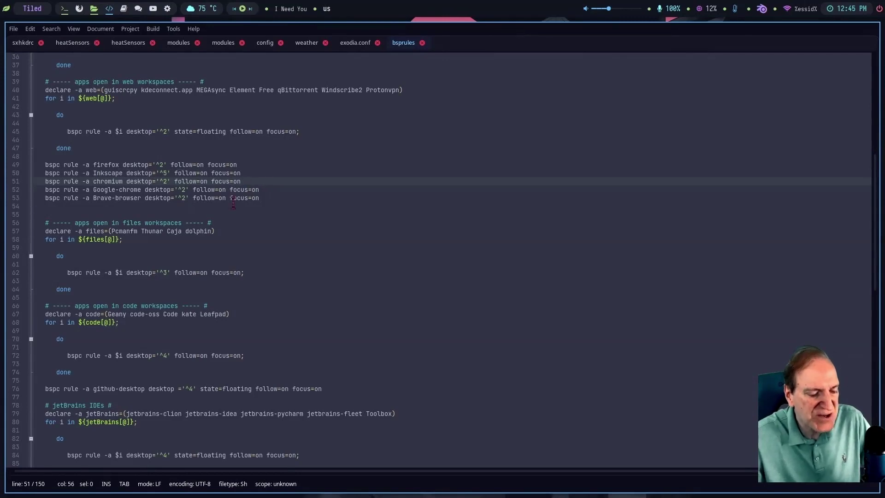
{"action": "key", "text": "super+F1"}
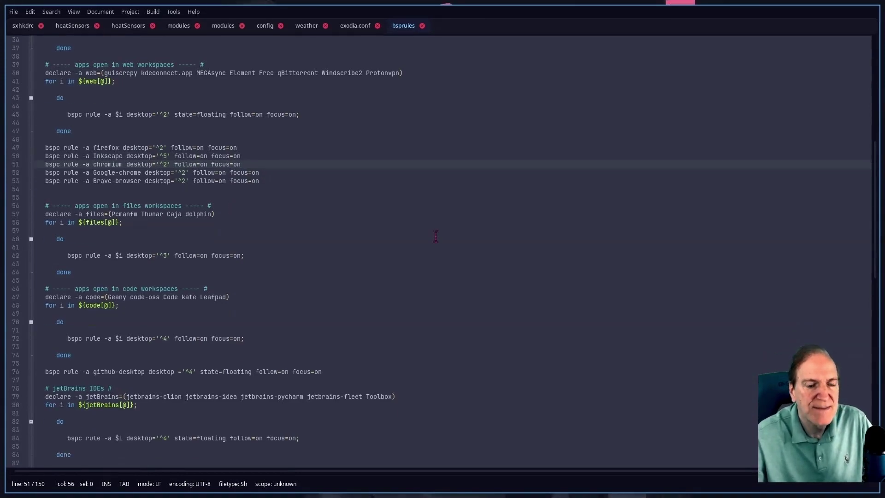
{"action": "left_click", "coordinate": [653, 80]}
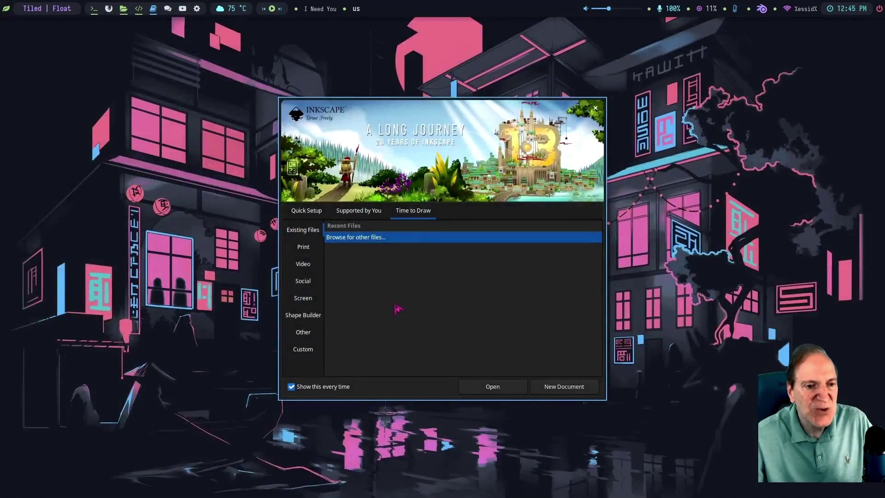
- Create a new Desktop 720p document from the Screen templates
{"action": "left_click", "coordinate": [302, 297]}
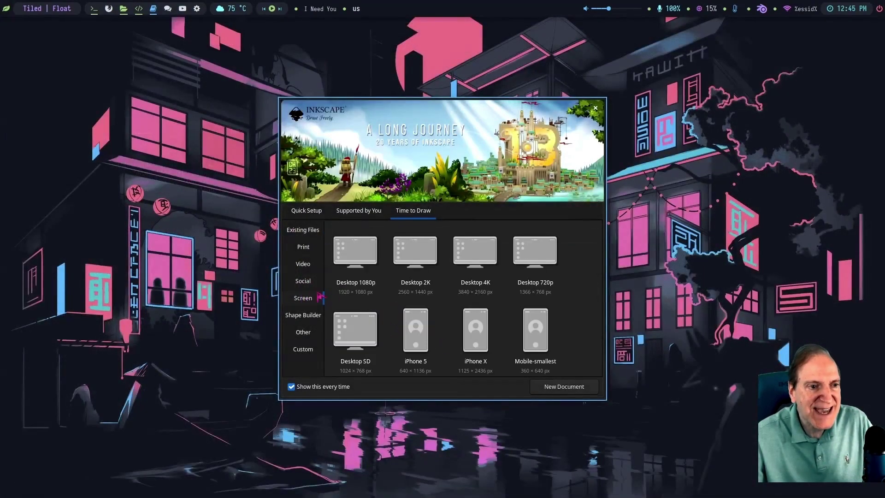
{"action": "double_click", "coordinate": [535, 251]}
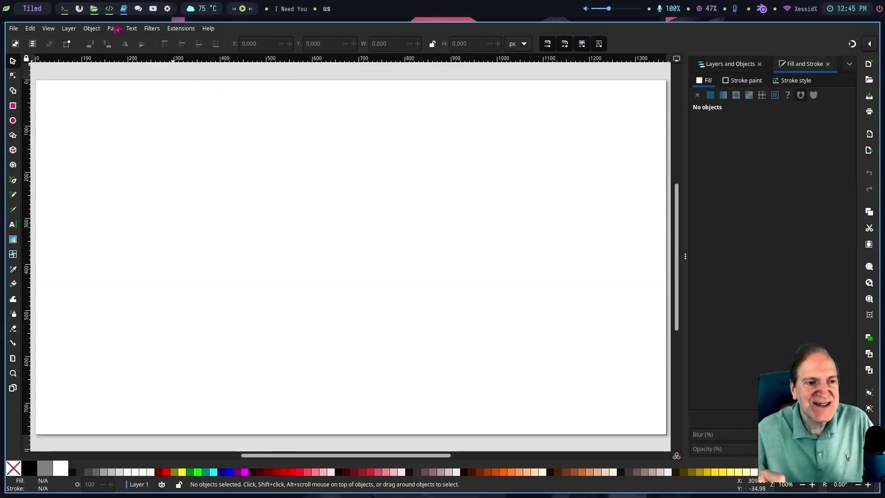
{"action": "key", "text": "super+d"}
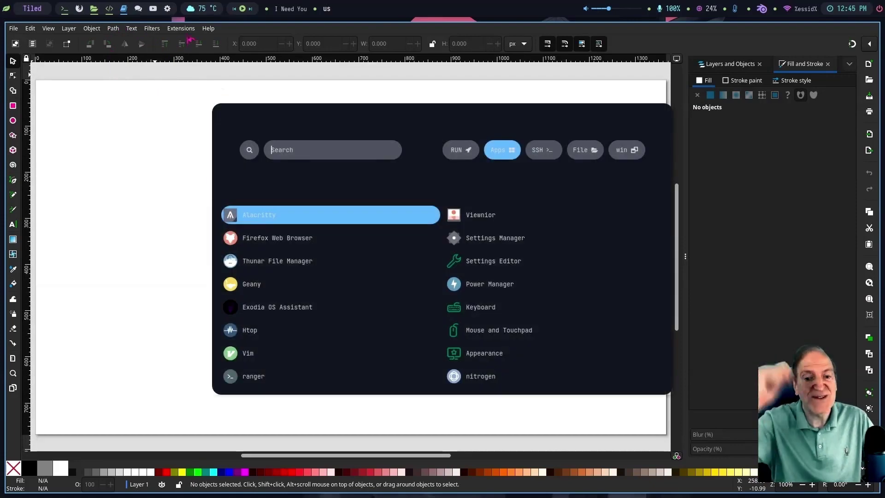
- View Help > About Inkscape, then quit Inkscape
{"action": "left_click", "coordinate": [209, 28]}
{"action": "left_click", "coordinate": [223, 180]}
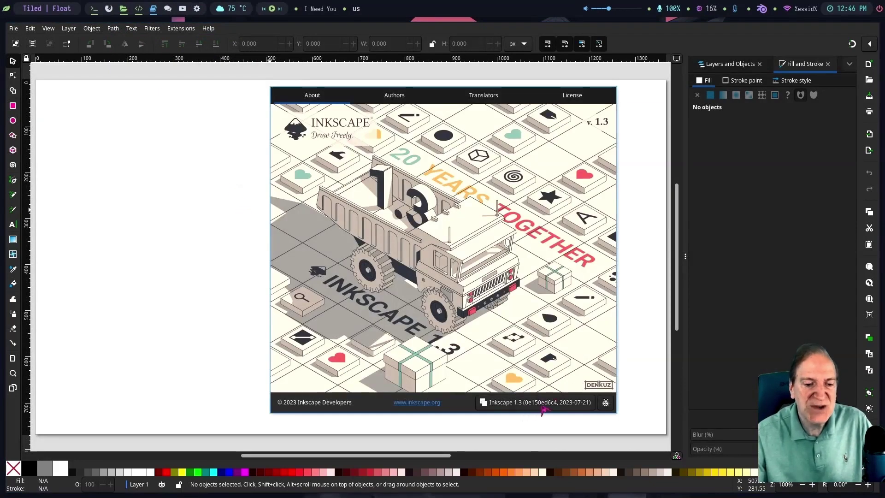
{"action": "key", "text": "Escape"}
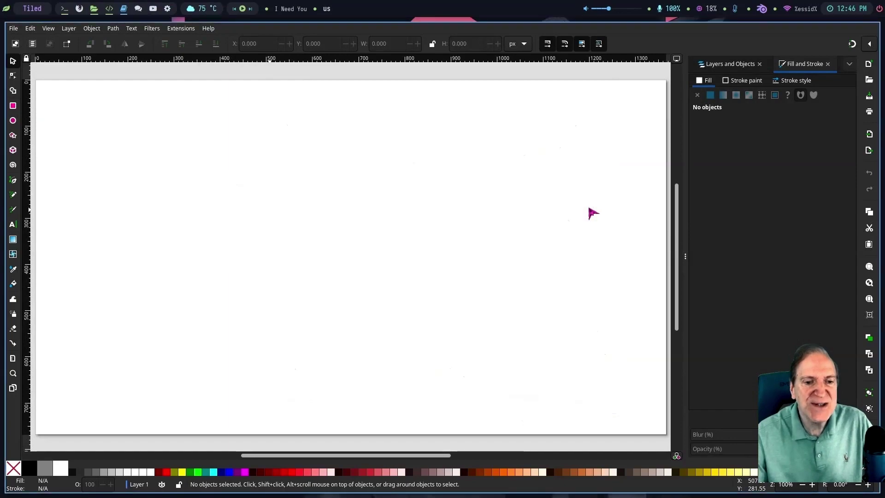
{"action": "key", "text": "ctrl+q"}
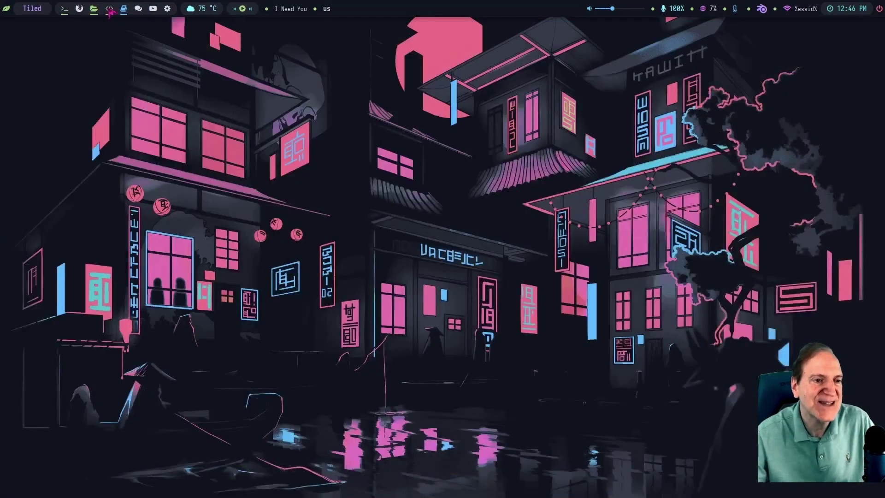
{"action": "left_click", "coordinate": [109, 9]}
- Leave bsprules for the terminal workspace and hide the terminal to show the desktop
{"action": "left_click_drag", "start_coordinate": [45, 173], "coordinate": [216, 174]}
{"action": "key", "text": "End"}
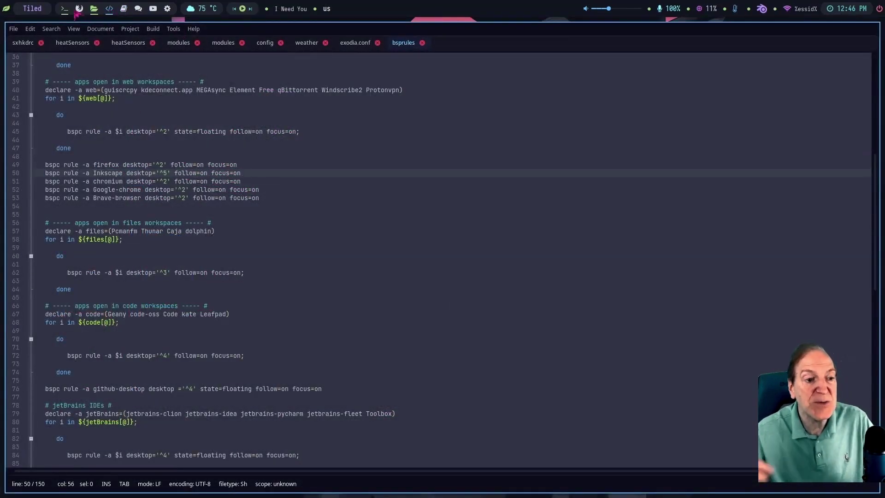
{"action": "left_click", "coordinate": [64, 9]}
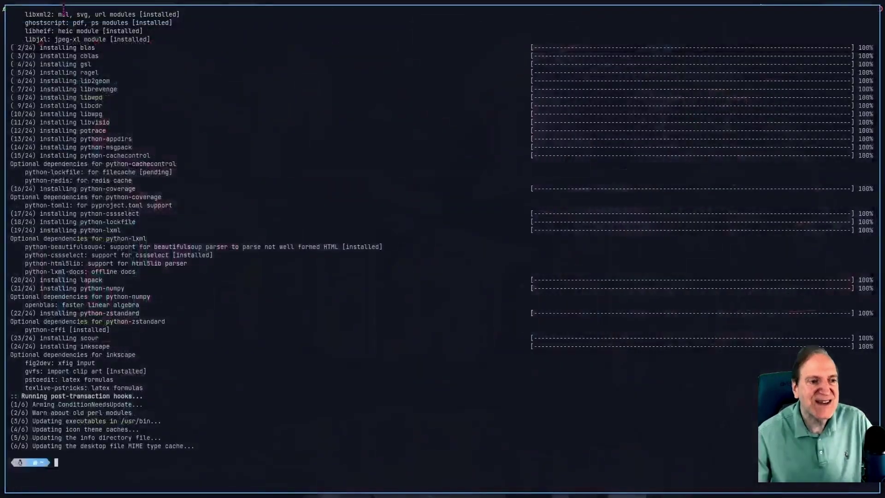
{"action": "key", "text": "F12"}
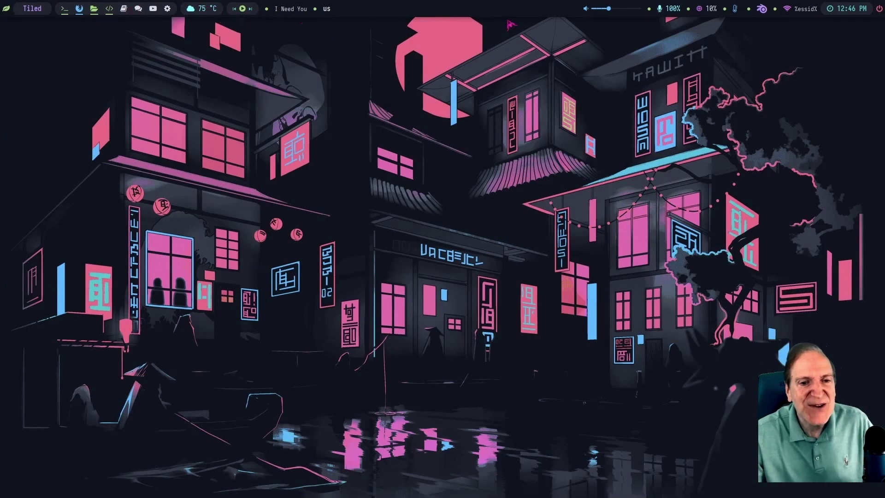
- Cycle through workspaces 1 to 5, then open the Bspwm theme selector
{"action": "key", "text": "super+2"}
{"action": "key", "text": "super+1"}
{"action": "key", "text": "super+3"}
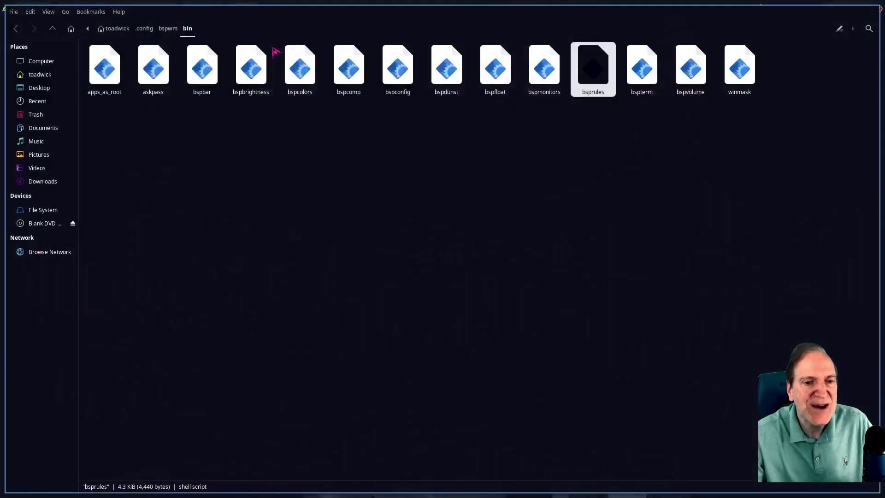
{"action": "key", "text": "super+4"}
{"action": "key", "text": "super+5"}
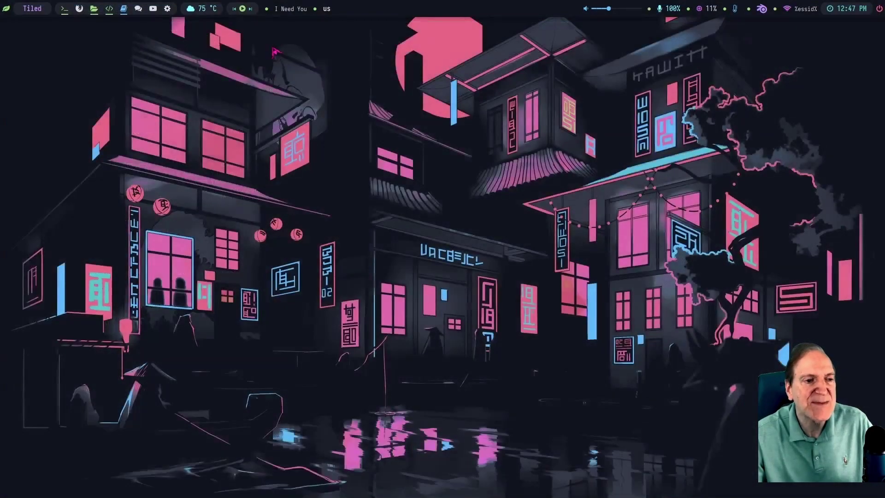
{"action": "left_click", "coordinate": [762, 9]}
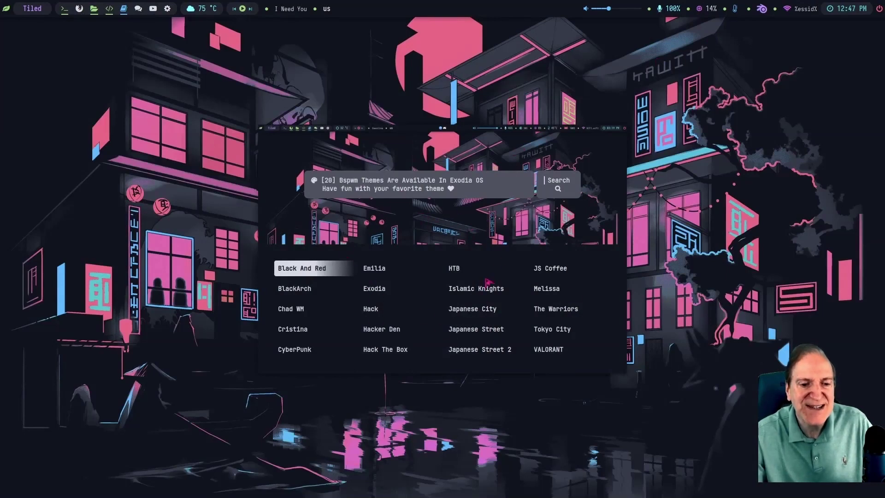
{"action": "left_click", "coordinate": [654, 159]}
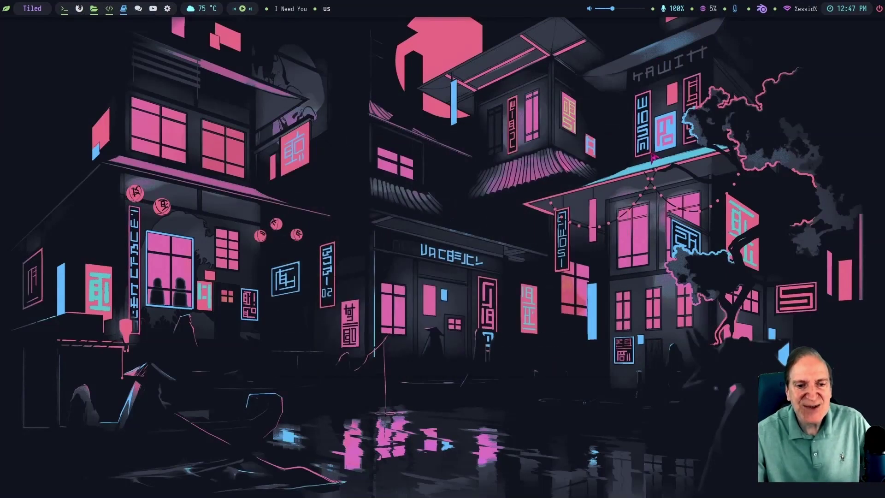
{"action": "left_click", "coordinate": [846, 11]}
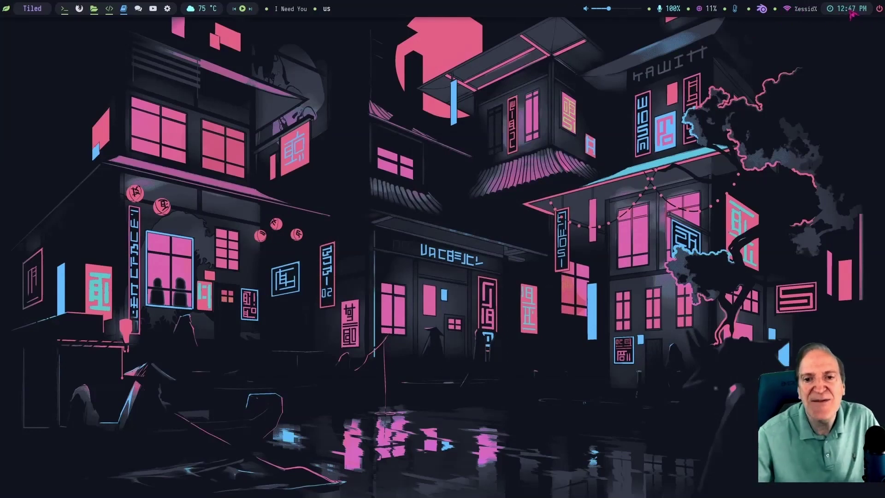
{"action": "left_click", "coordinate": [878, 9]}
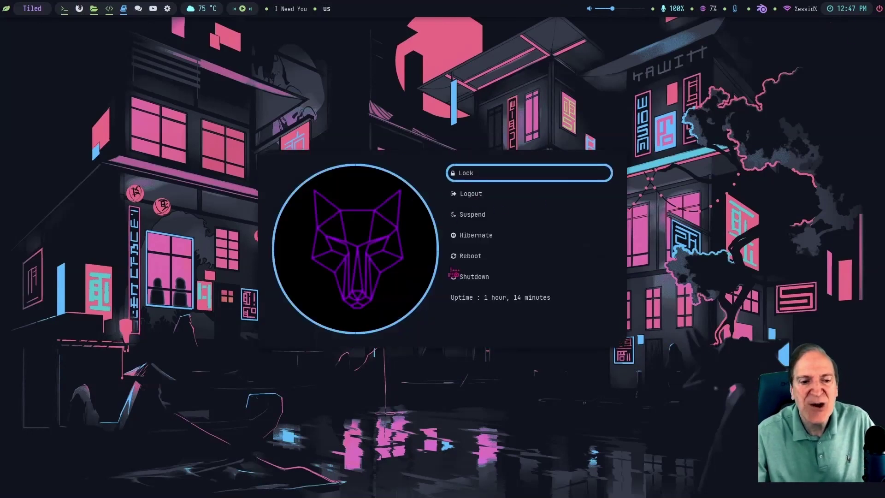
{"action": "left_click", "coordinate": [698, 166]}
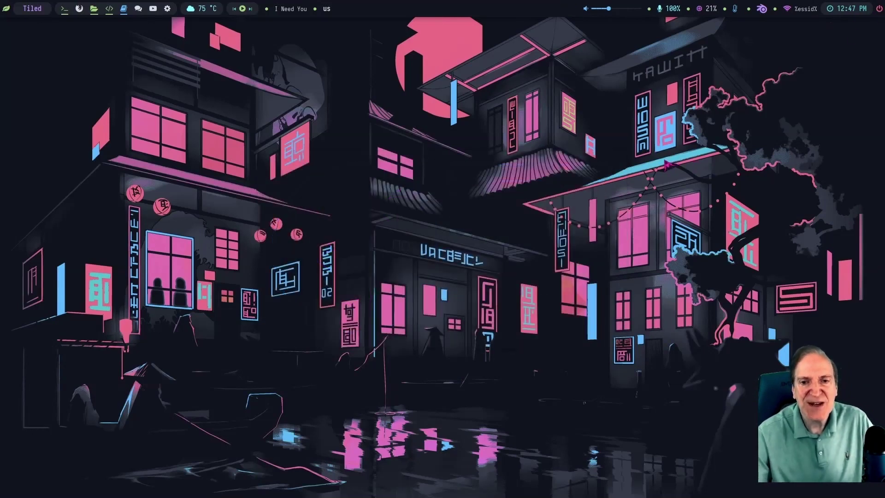
{"action": "key", "text": "super+x"}
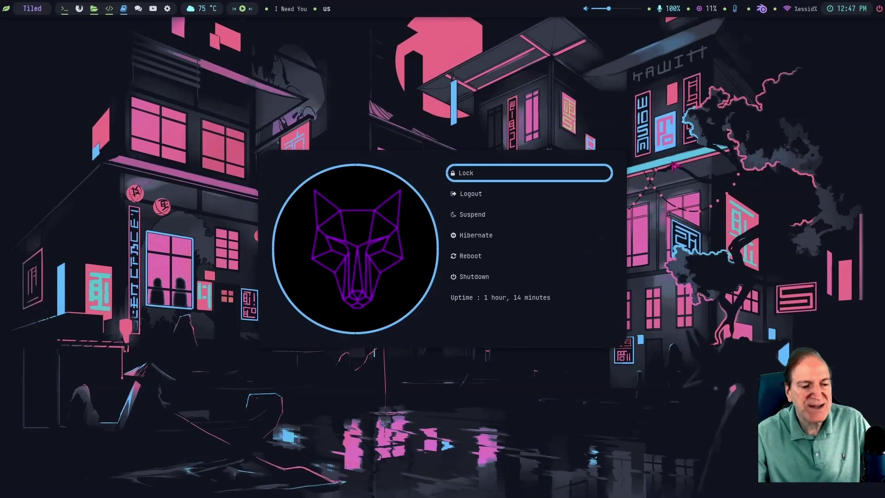
{"action": "left_click", "coordinate": [675, 165]}
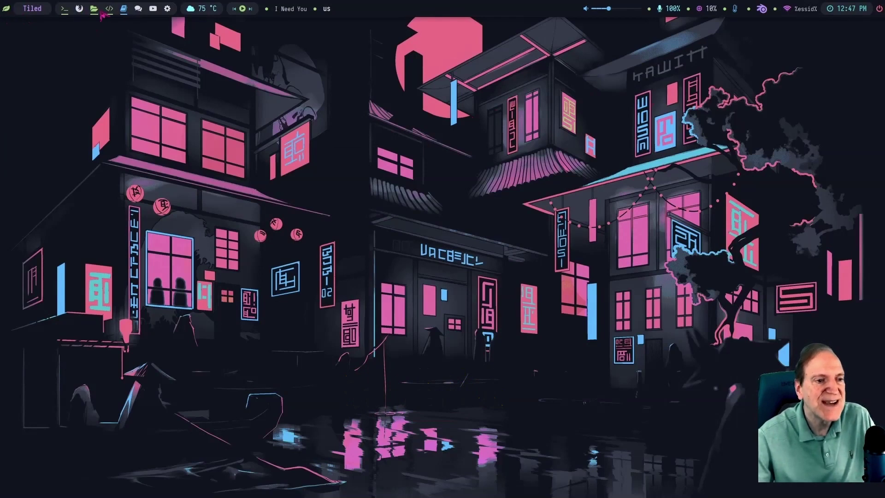
- Go to workspace 4 with bsprules, float and re-tile the editor, then open Rofi
{"action": "key", "text": "super+4"}
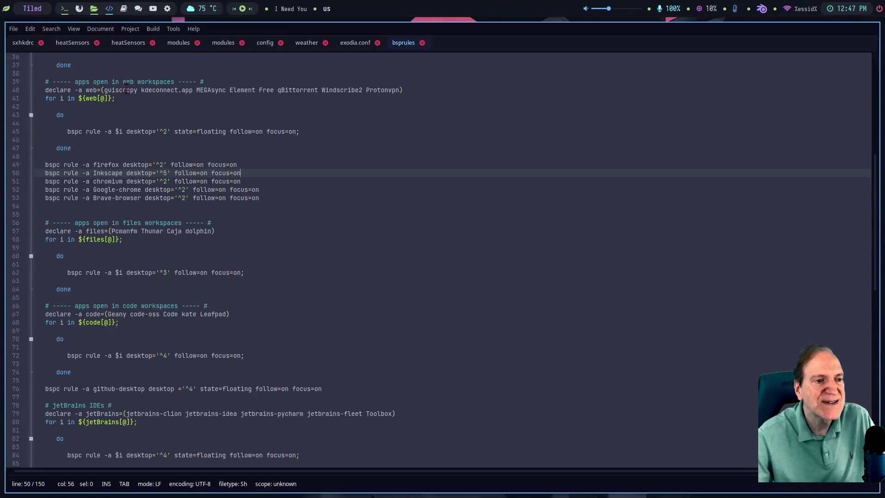
{"action": "key", "text": "super+s"}
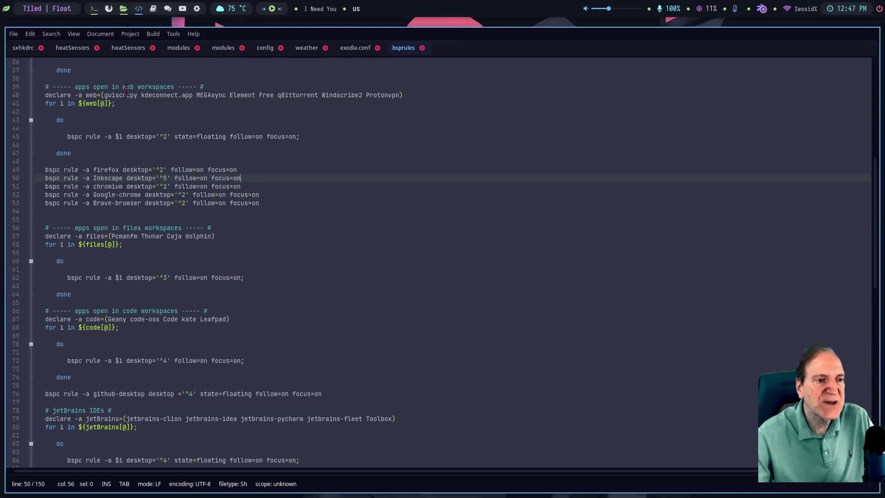
{"action": "key", "text": "super+t"}
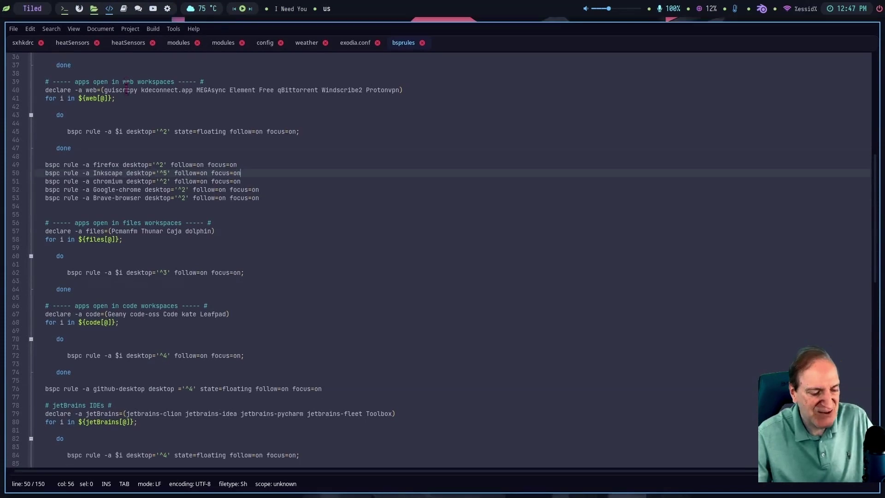
{"action": "key", "text": "super+space"}
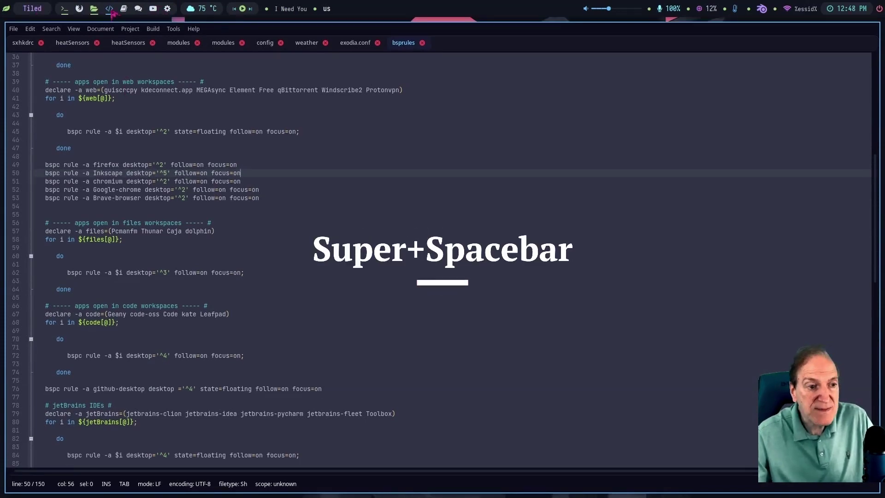
{"action": "key", "text": "super+space"}
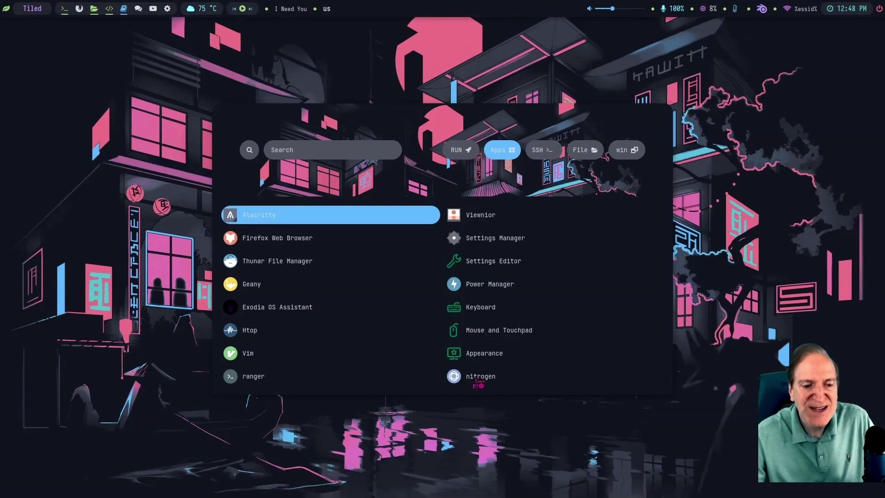
- Launch nitrogen from the Rofi Apps list
{"action": "left_click", "coordinate": [476, 382]}
{"action": "left_click", "coordinate": [477, 382]}
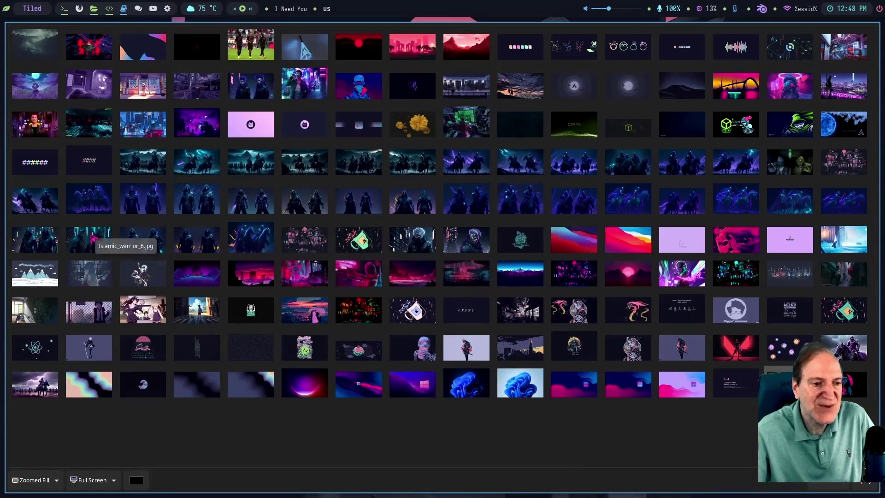
- Apply the Bayern football-players wallpaper and close Nitrogen
{"action": "left_click", "coordinate": [251, 45]}
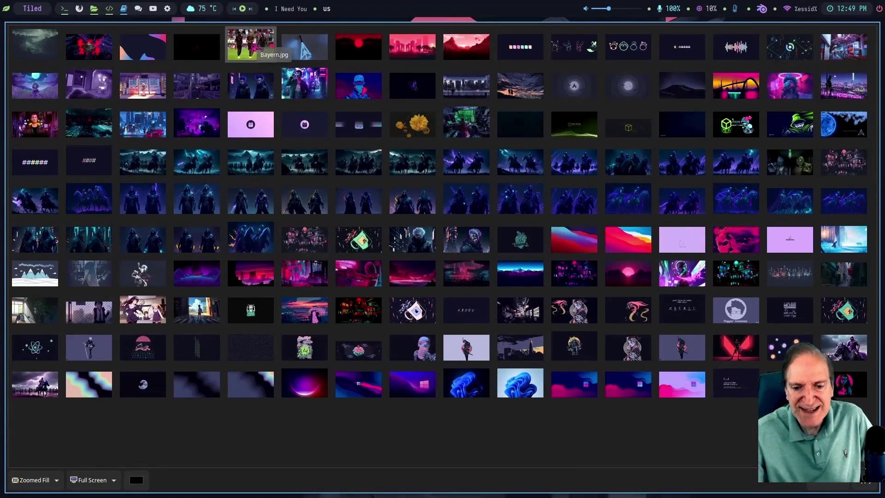
{"action": "left_click", "coordinate": [860, 481]}
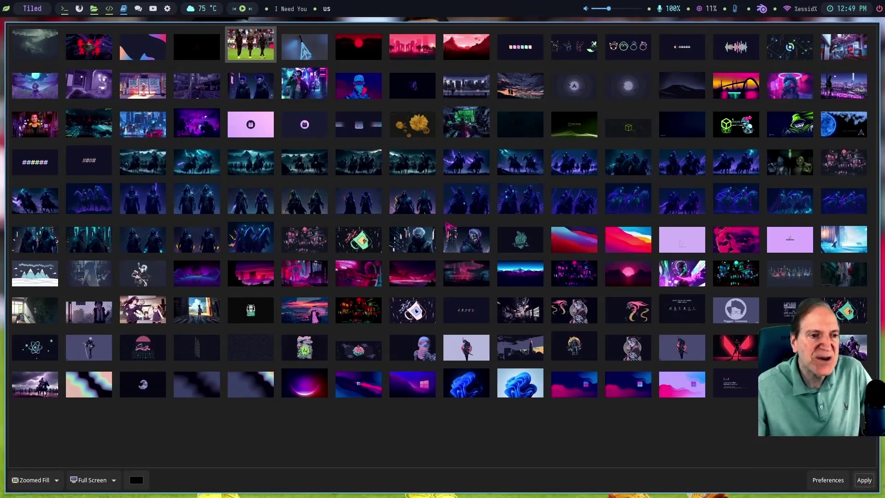
{"action": "key", "text": "super+q"}
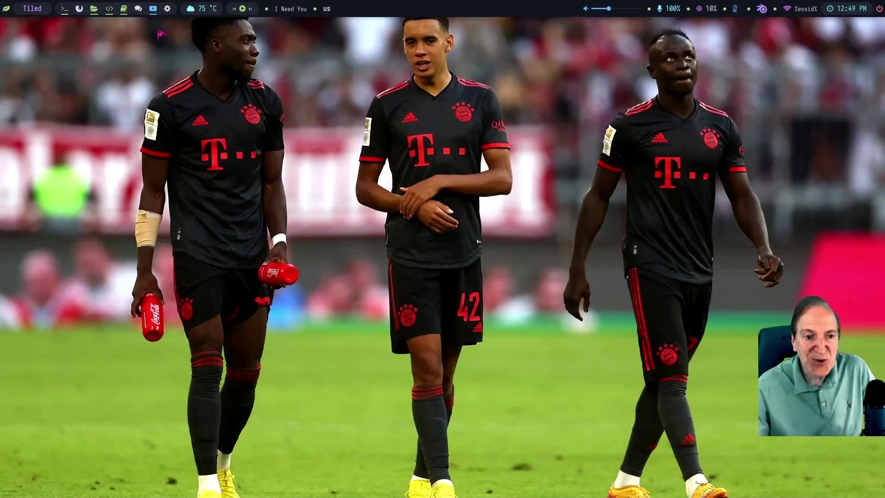
- Reopen Nitrogen, apply the pink image as wallpaper, and close it
{"action": "left_click", "coordinate": [124, 10]}
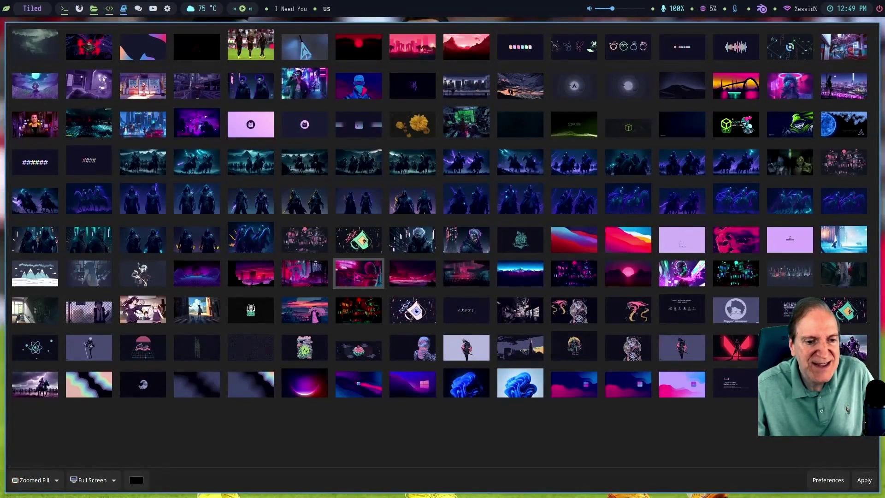
{"action": "left_click", "coordinate": [864, 480]}
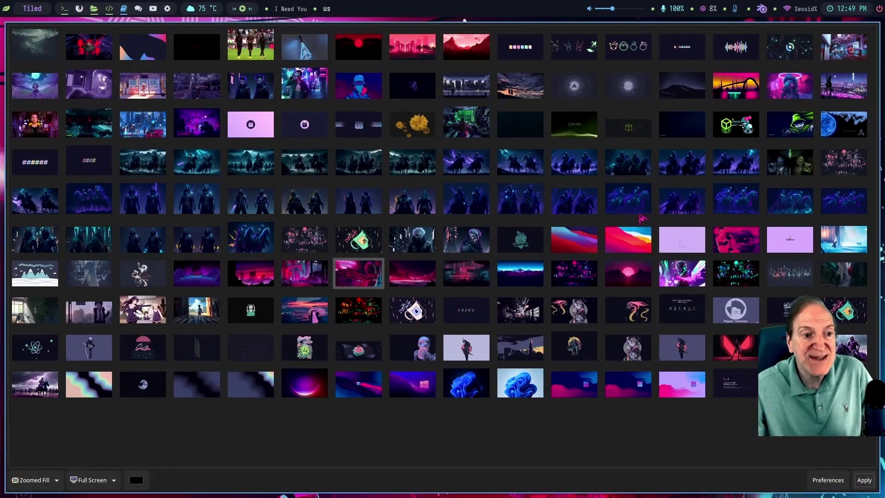
{"action": "key", "text": "super+q"}
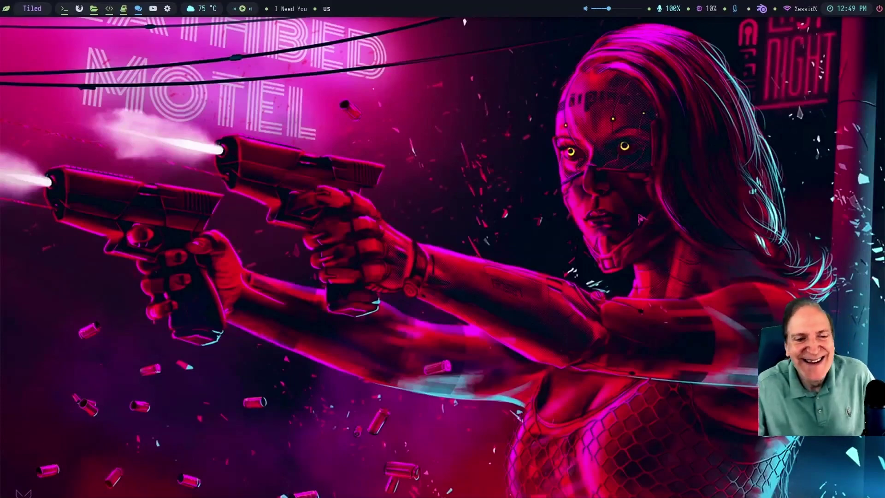
- Reopen Nitrogen with super + w and apply the red mountain landscape wallpaper
{"action": "key", "text": "super+w"}
{"action": "left_click", "coordinate": [413, 273]}
{"action": "left_click", "coordinate": [853, 480]}
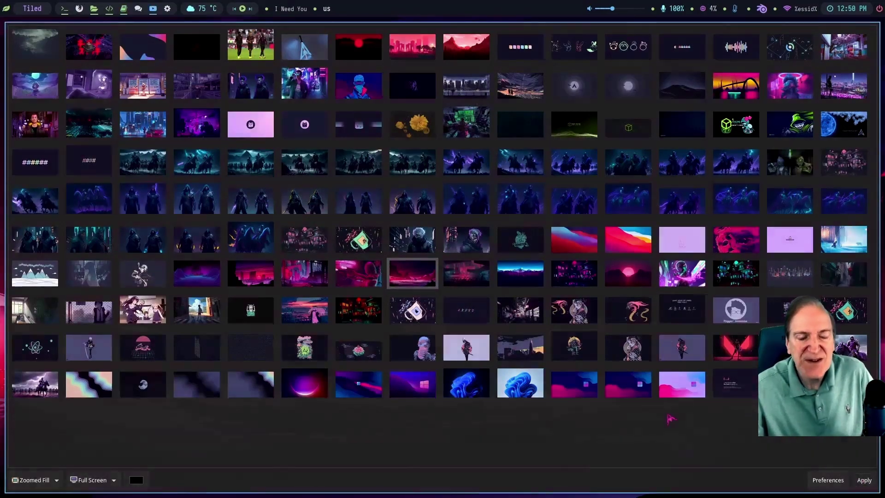
{"action": "key", "text": "super+q"}
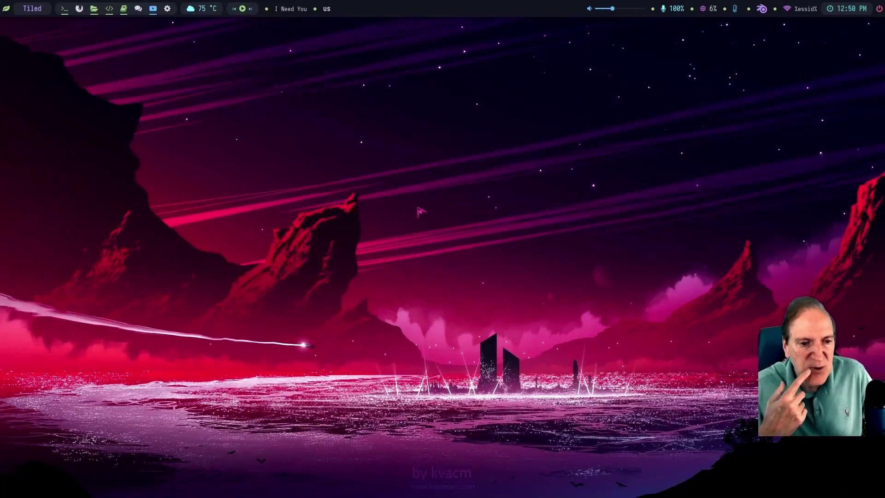
- Launch Plank from the desktop menu's Applications > Accessories list to show the dock
{"action": "right_click", "coordinate": [184, 89]}
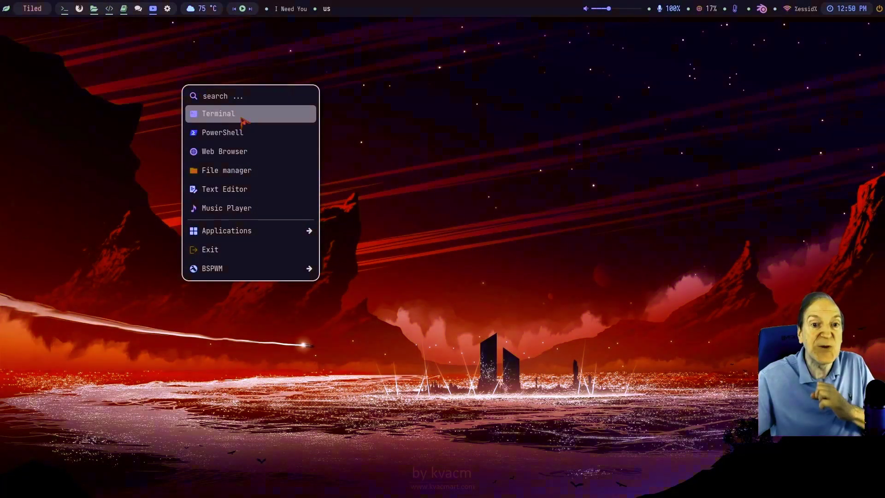
{"action": "mouse_move", "coordinate": [258, 230]}
{"action": "mouse_move", "coordinate": [371, 232]}
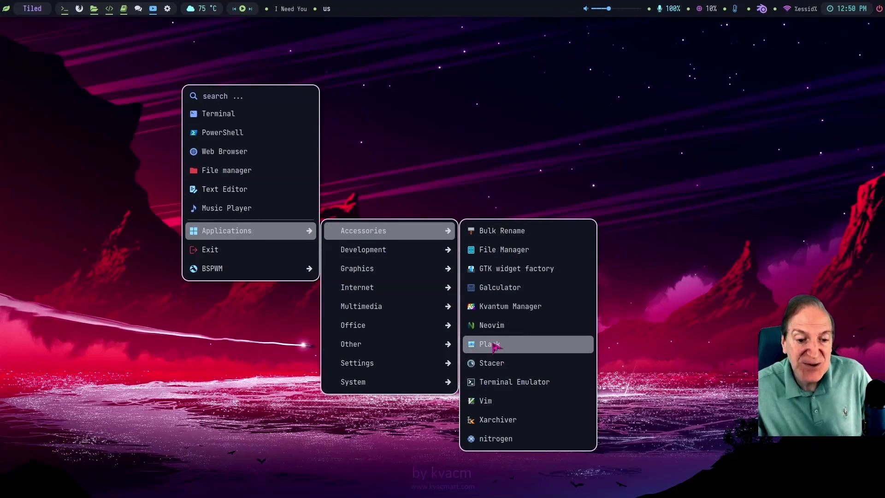
{"action": "left_click", "coordinate": [494, 343]}
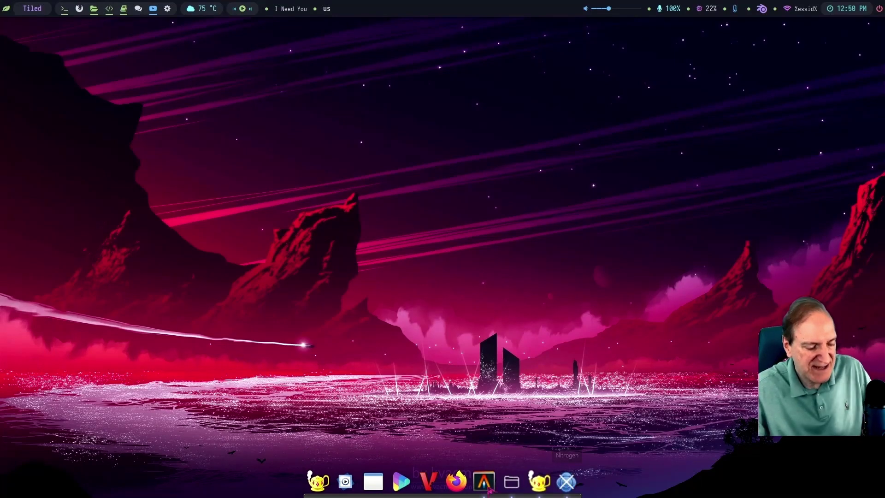
- Open Plank's preferences from the dock's own right-click menu
{"action": "right_click", "coordinate": [469, 494]}
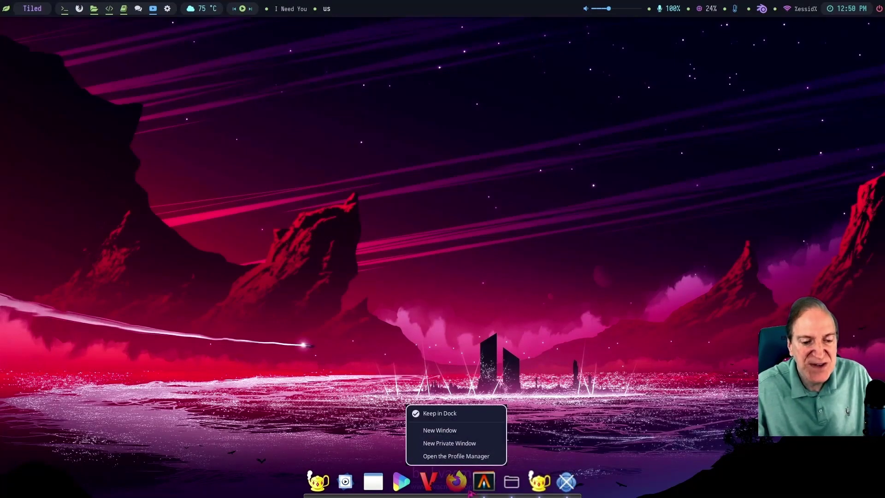
{"action": "right_click", "coordinate": [416, 493]}
{"action": "right_click", "coordinate": [417, 494]}
{"action": "right_click", "coordinate": [416, 494]}
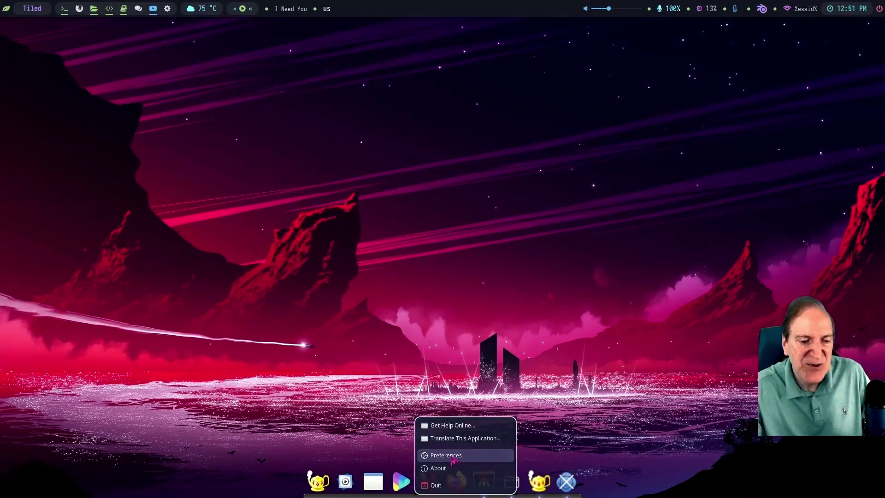
{"action": "left_click", "coordinate": [446, 456]}
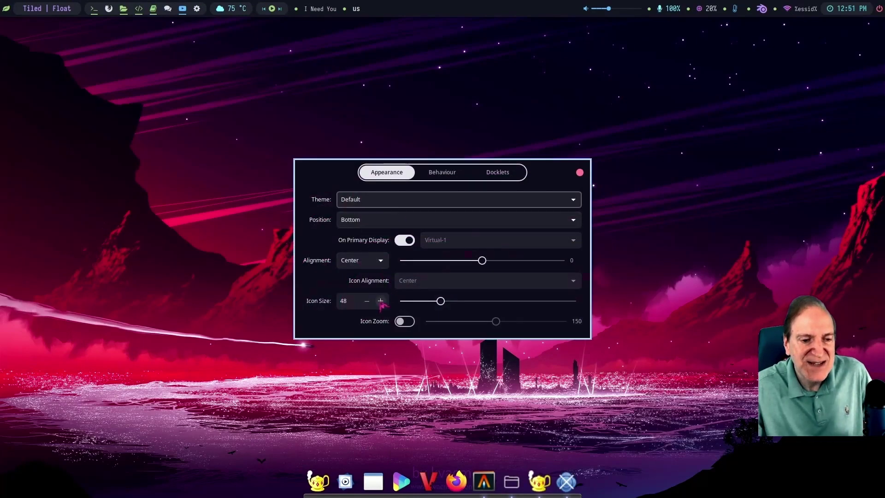
- Enable Icon Zoom, check the Behaviour settings, then view the Docklets tab
{"action": "left_click", "coordinate": [408, 322]}
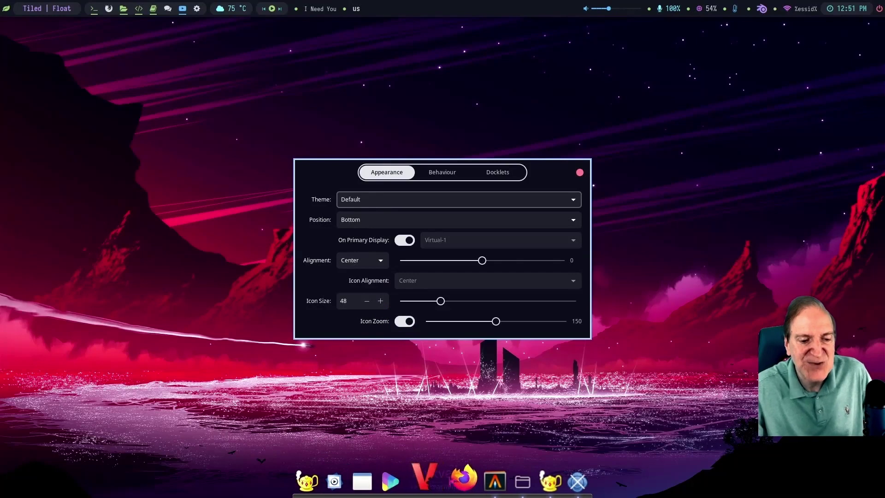
{"action": "left_click", "coordinate": [443, 172]}
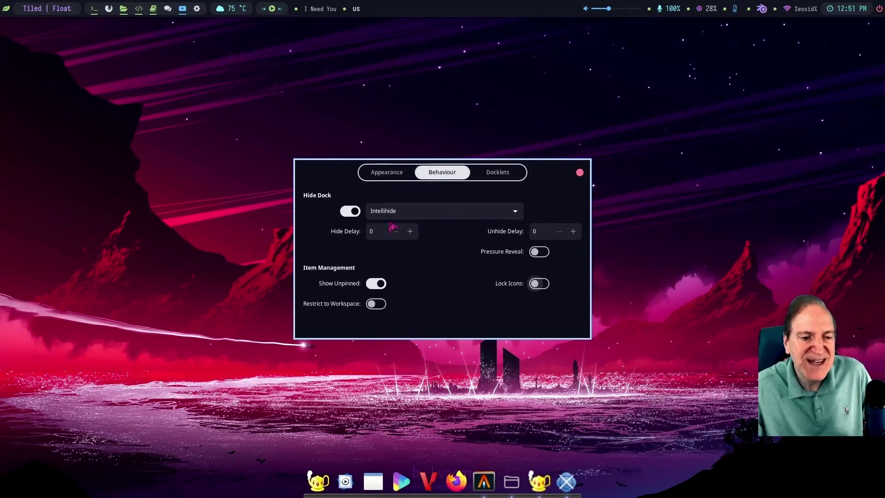
{"action": "left_click", "coordinate": [506, 175]}
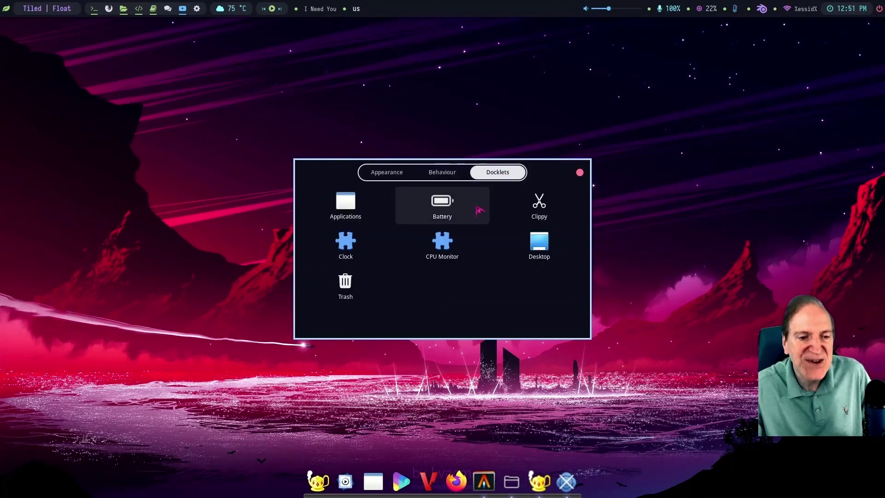
- Drag the Trash and Clock docklets onto the dock, then close Plank's preferences
{"action": "left_click", "coordinate": [350, 288]}
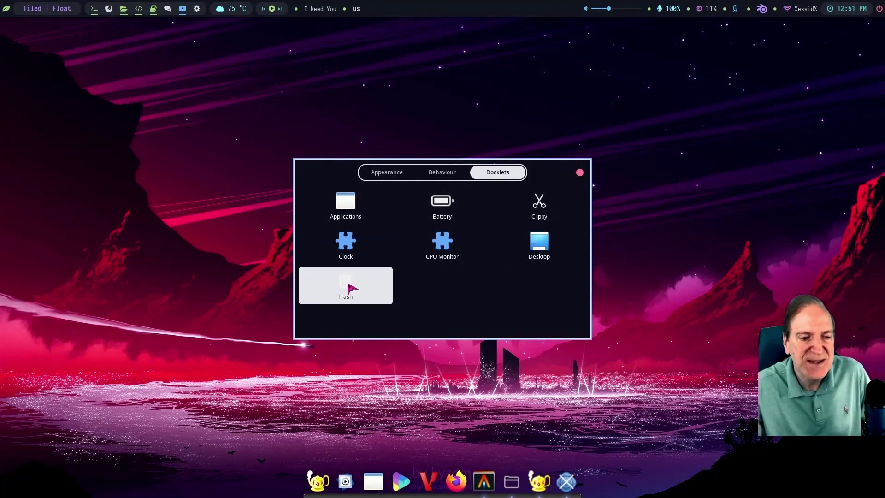
{"action": "left_click_drag", "start_coordinate": [351, 289], "coordinate": [572, 457]}
{"action": "left_click_drag", "start_coordinate": [578, 480], "coordinate": [565, 475]}
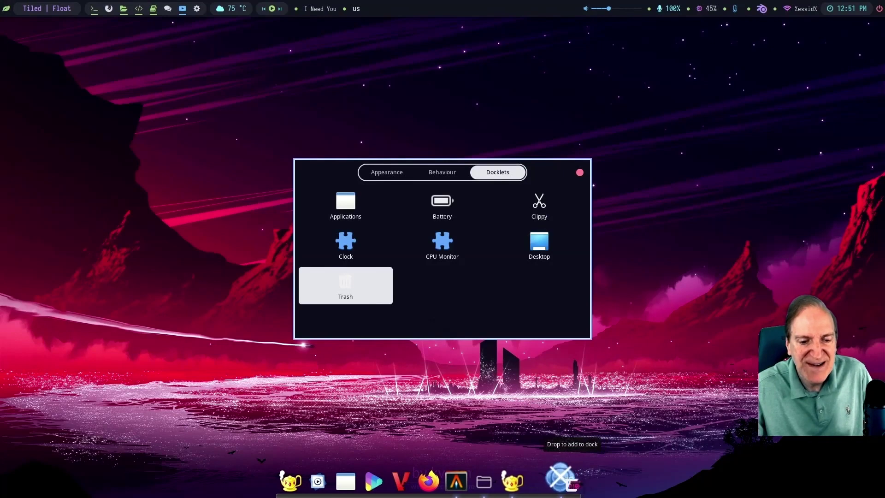
{"action": "left_click_drag", "start_coordinate": [353, 287], "coordinate": [558, 484]}
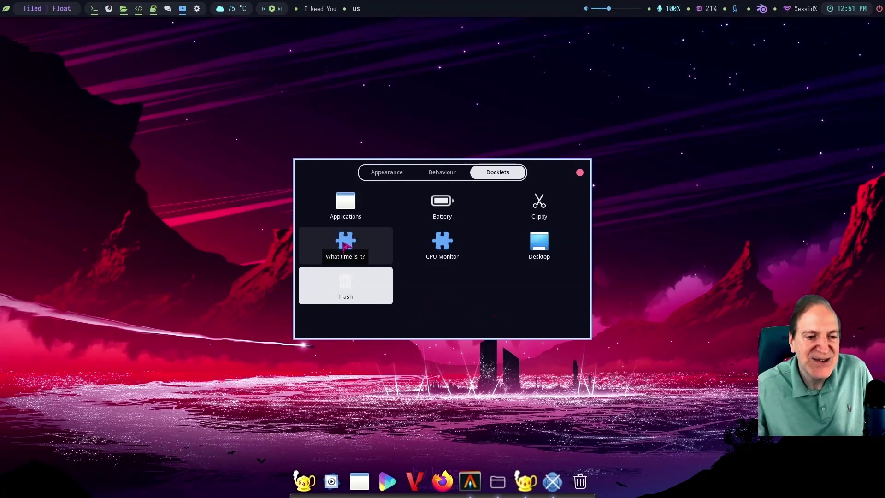
{"action": "left_click_drag", "start_coordinate": [345, 244], "coordinate": [567, 476]}
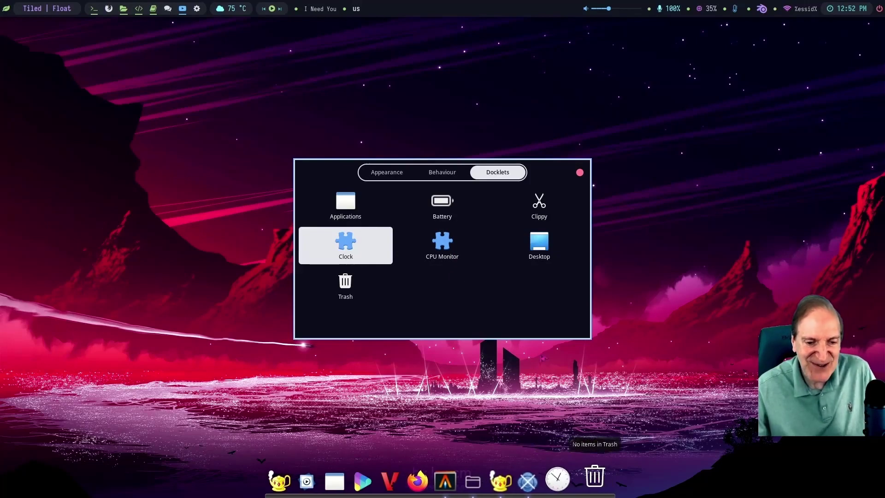
{"action": "left_click", "coordinate": [580, 172]}
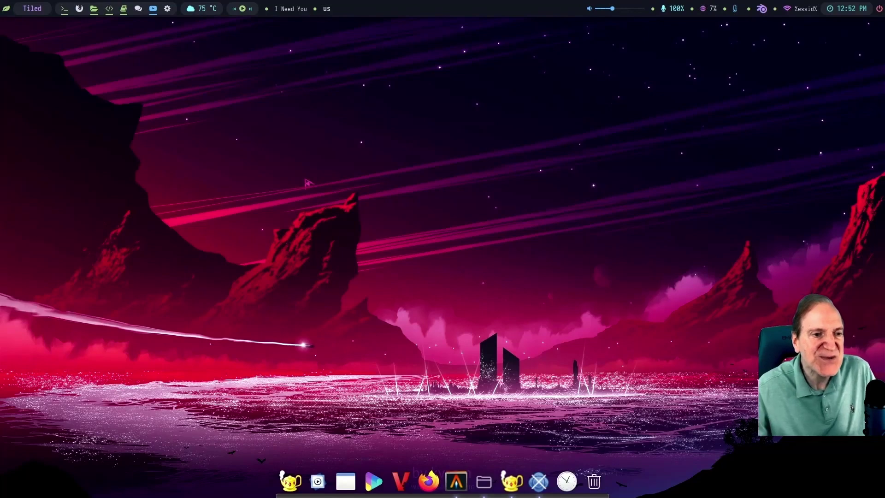
- Bring the Alacritty terminals back into view and close the right-hand terminal window
{"action": "key", "text": "super+1"}
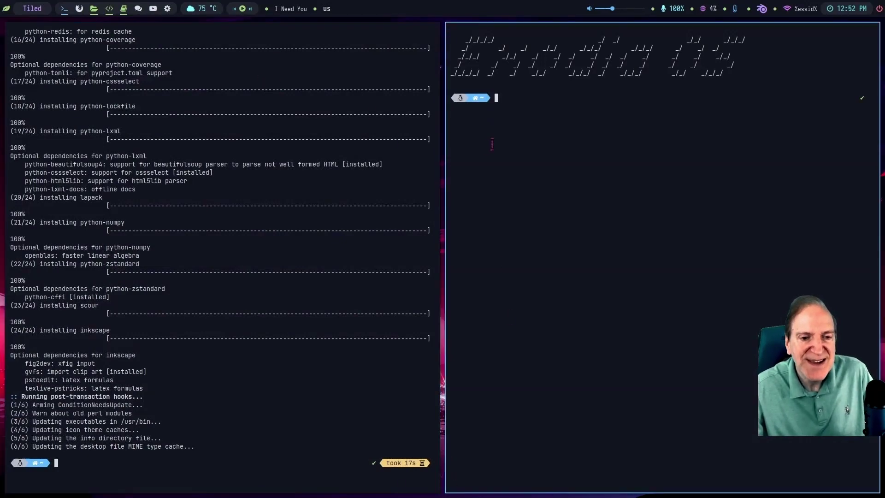
{"action": "key", "text": "super+2"}
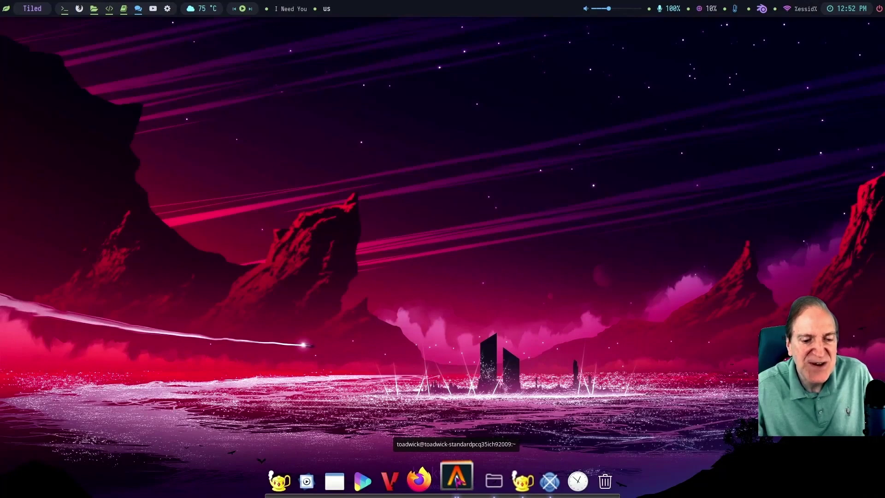
{"action": "left_click", "coordinate": [456, 481]}
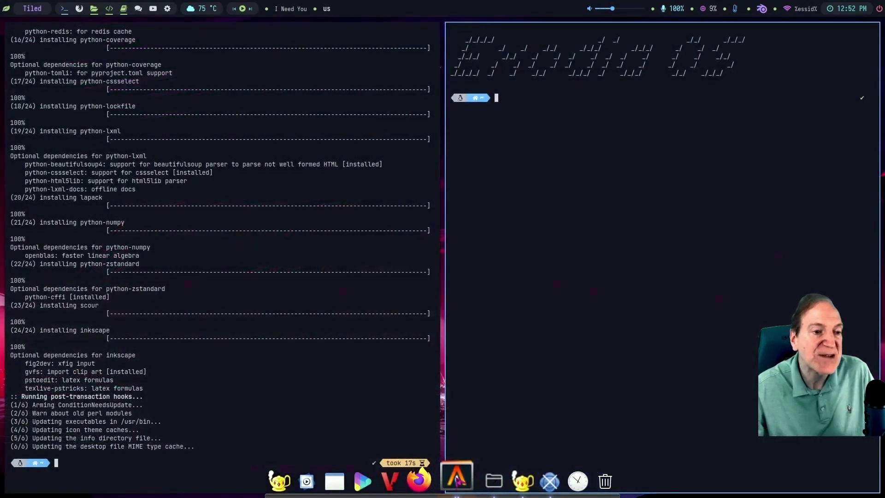
{"action": "mouse_move", "coordinate": [458, 481]}
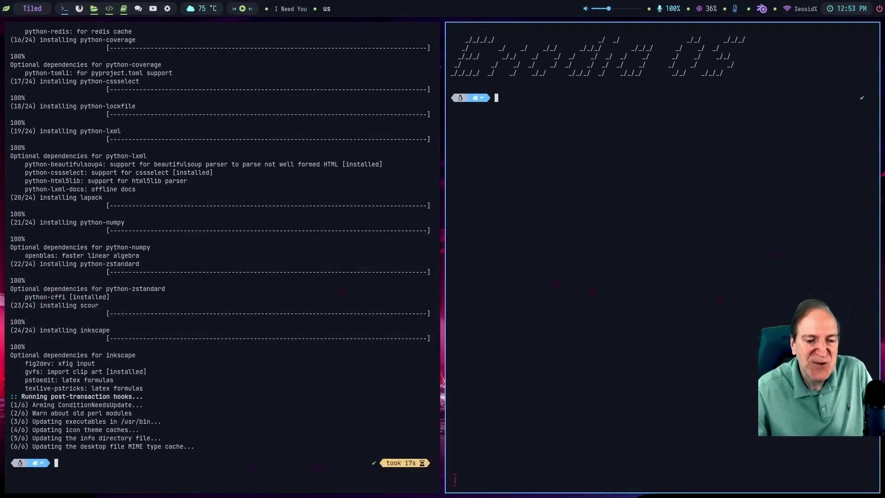
{"action": "left_click", "coordinate": [138, 9]}
{"action": "mouse_move", "coordinate": [458, 481]}
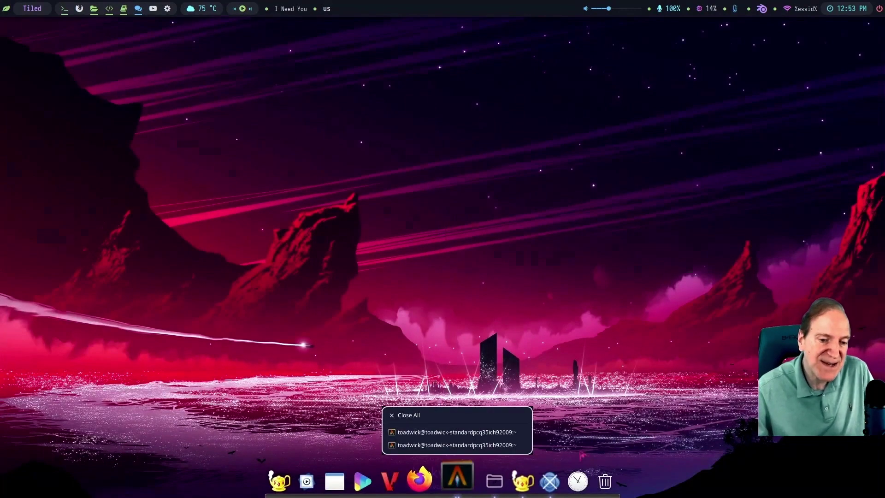
{"action": "left_click", "coordinate": [458, 480]}
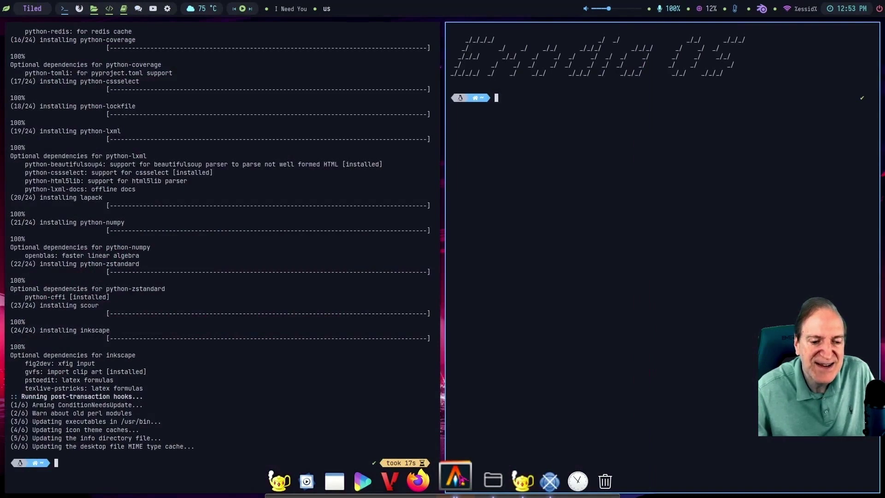
{"action": "left_click", "coordinate": [461, 480]}
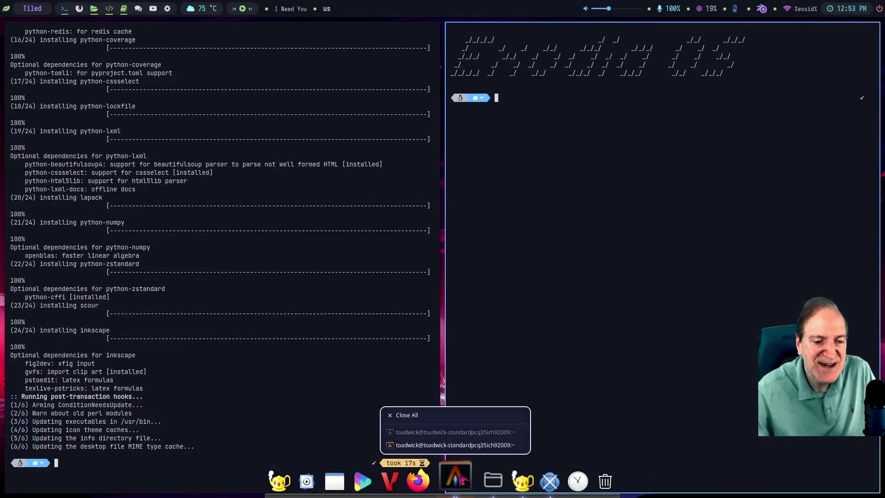
{"action": "left_click", "coordinate": [466, 445]}
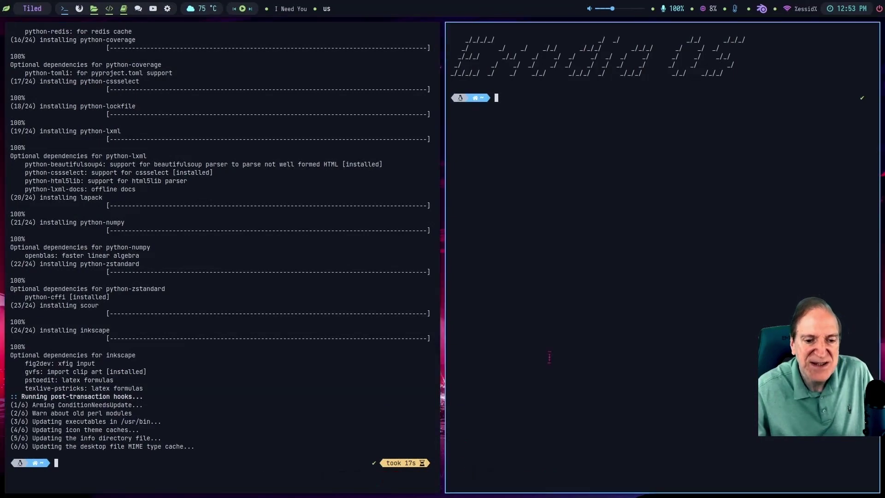
{"action": "key", "text": "super+q"}
{"action": "key", "text": "super+q"}
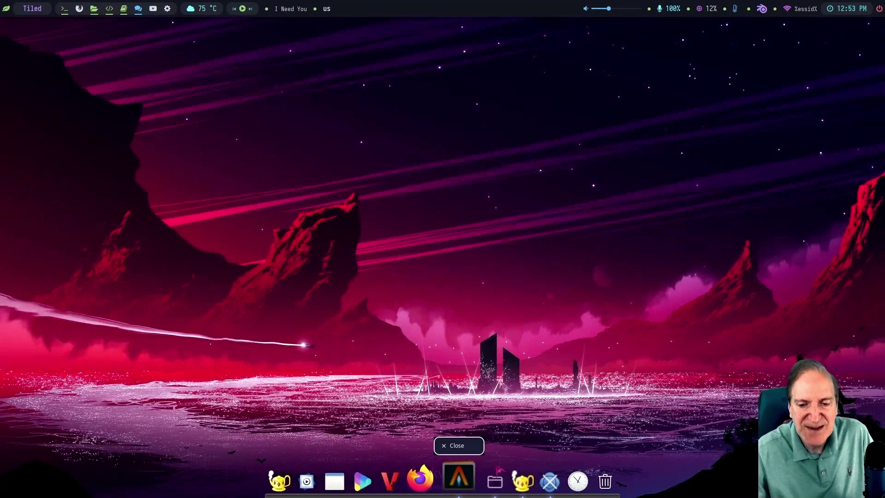
- Close the remaining Alacritty terminal through its dock icon's Close option
{"action": "right_click", "coordinate": [485, 480]}
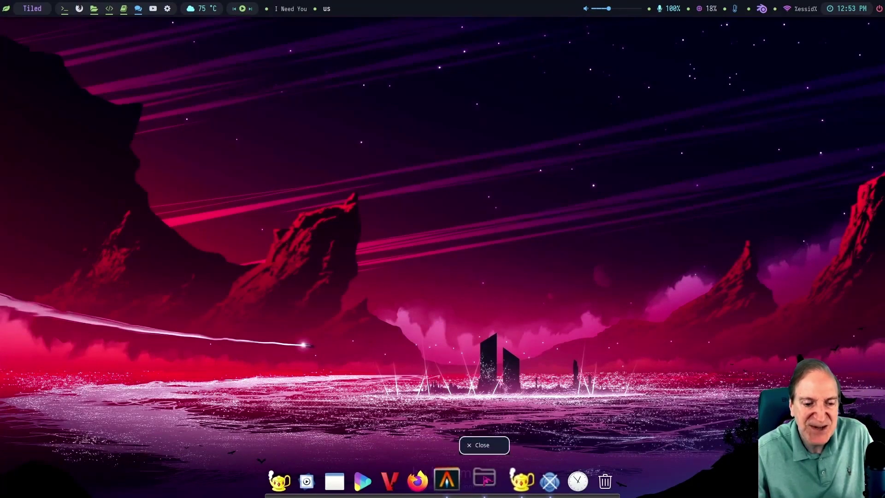
{"action": "right_click", "coordinate": [513, 480]}
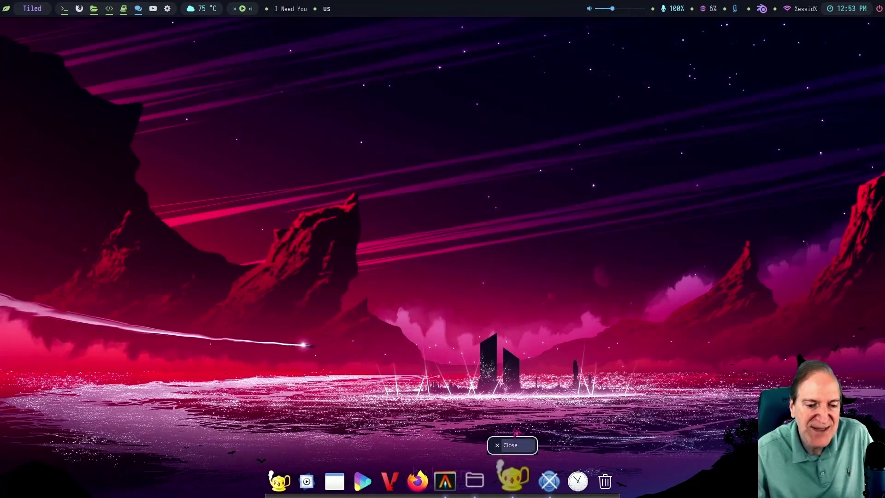
{"action": "left_click", "coordinate": [510, 444]}
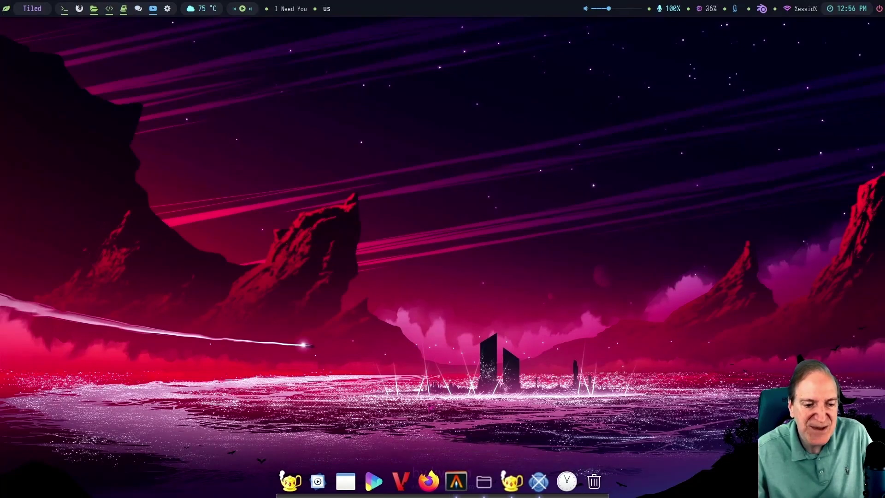
{"action": "right_click", "coordinate": [373, 480]}
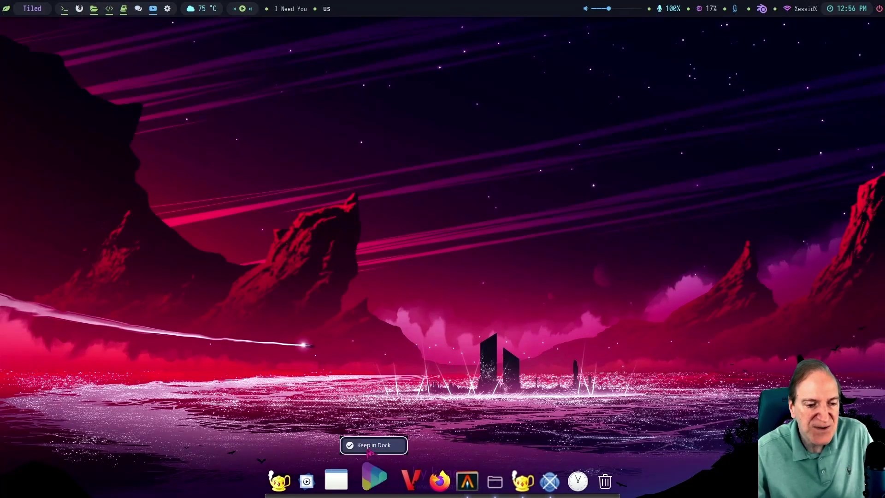
{"action": "right_click", "coordinate": [461, 477]}
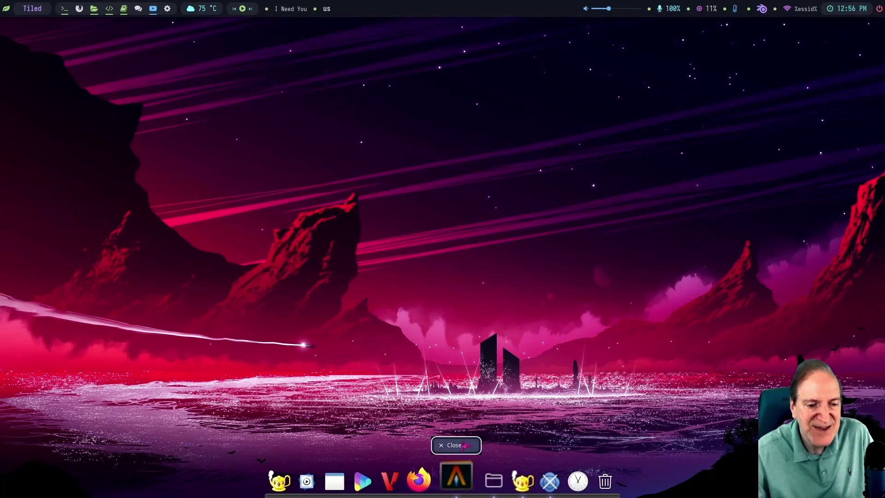
{"action": "left_click", "coordinate": [465, 445]}
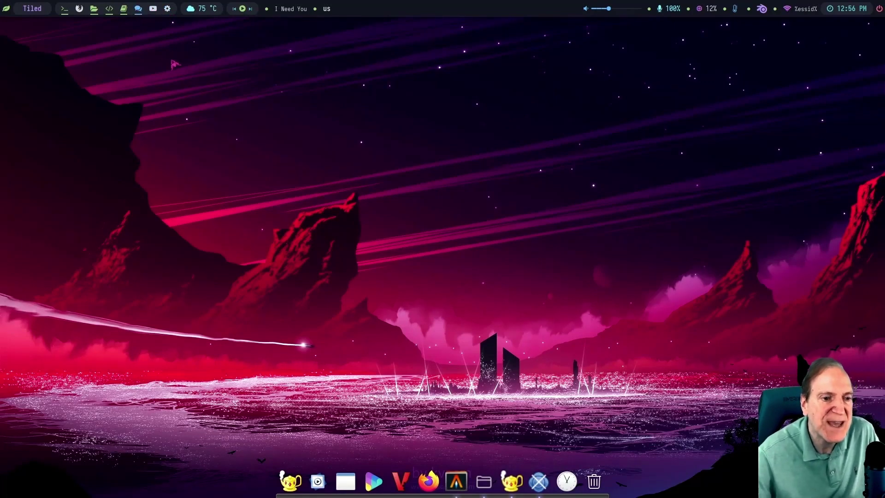
{"action": "right_click", "coordinate": [234, 114]}
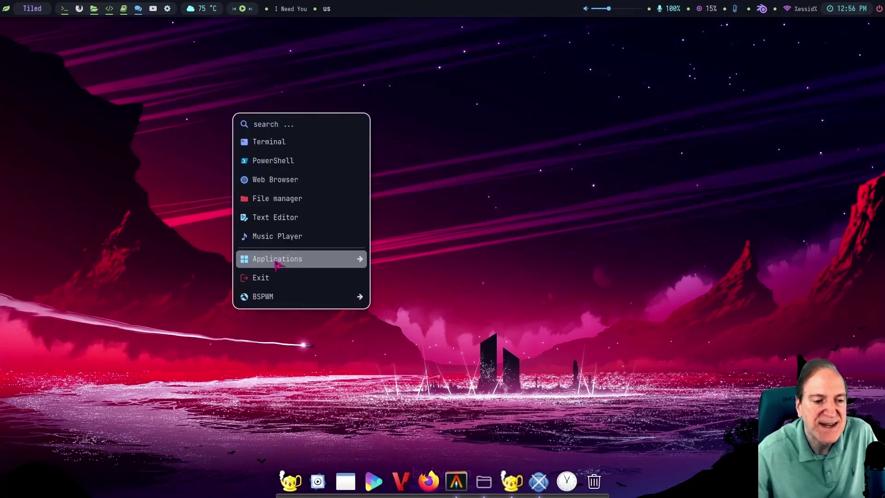
{"action": "mouse_move", "coordinate": [277, 263]}
{"action": "mouse_move", "coordinate": [415, 267]}
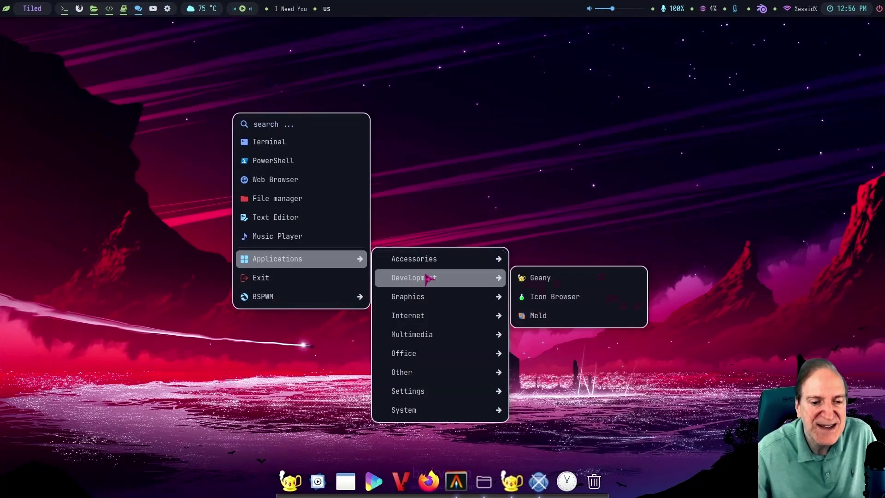
{"action": "mouse_move", "coordinate": [437, 301]}
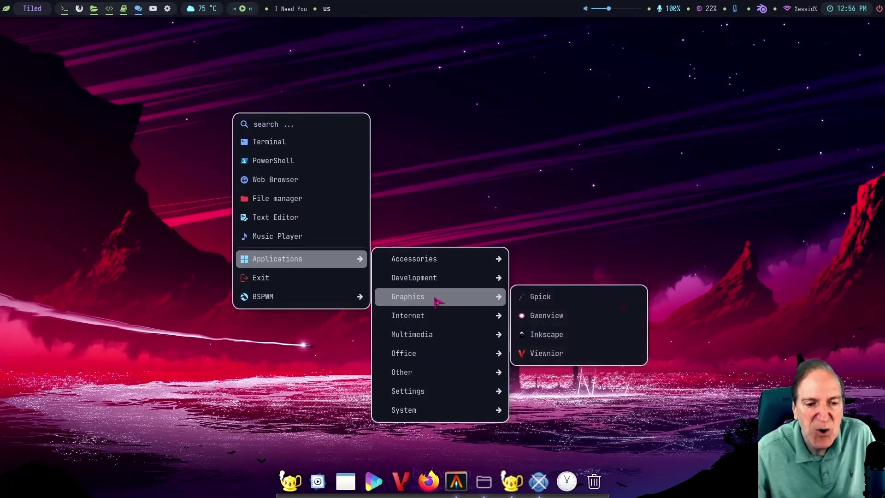
{"action": "mouse_move", "coordinate": [452, 318]}
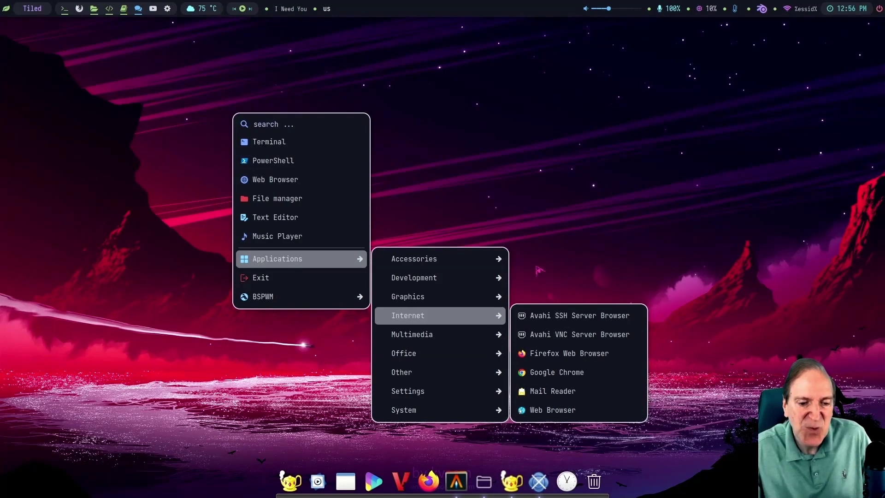
{"action": "mouse_move", "coordinate": [653, 395]}
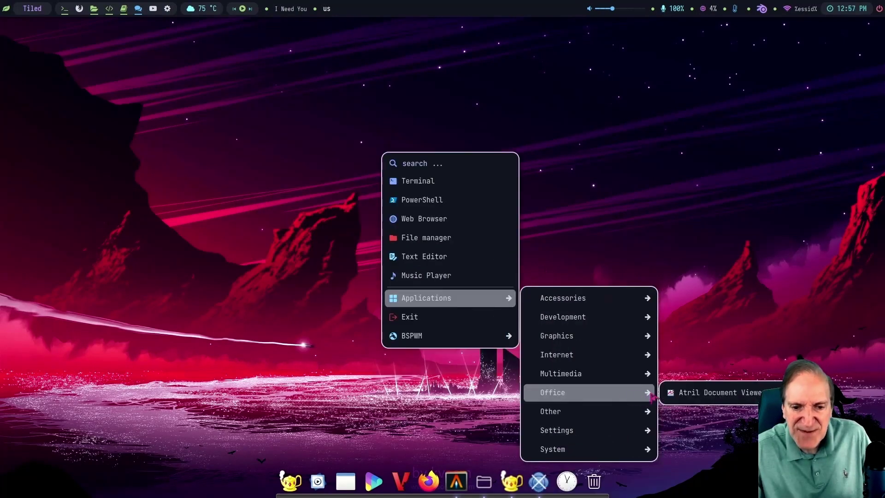
{"action": "mouse_move", "coordinate": [595, 417]}
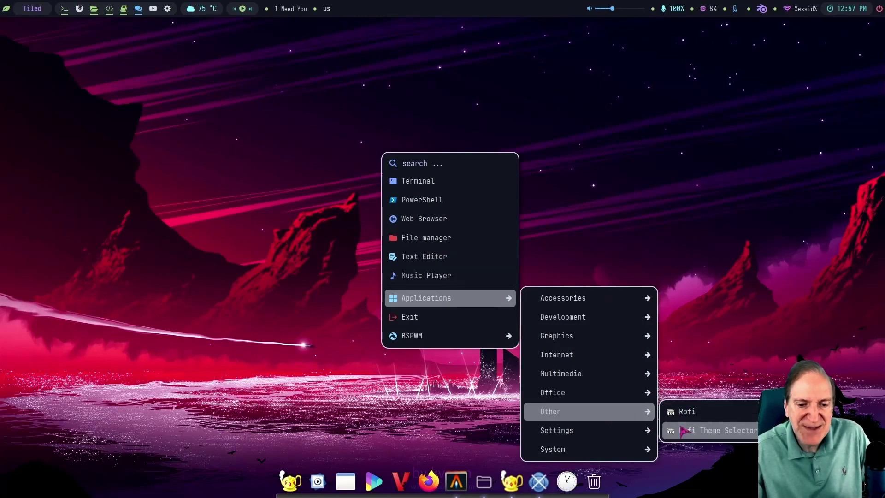
{"action": "mouse_move", "coordinate": [627, 429]}
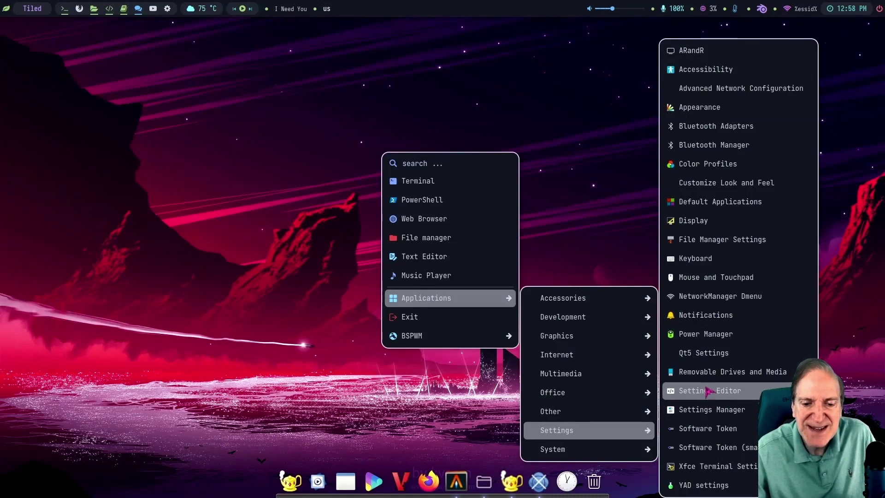
{"action": "left_click", "coordinate": [709, 391]}
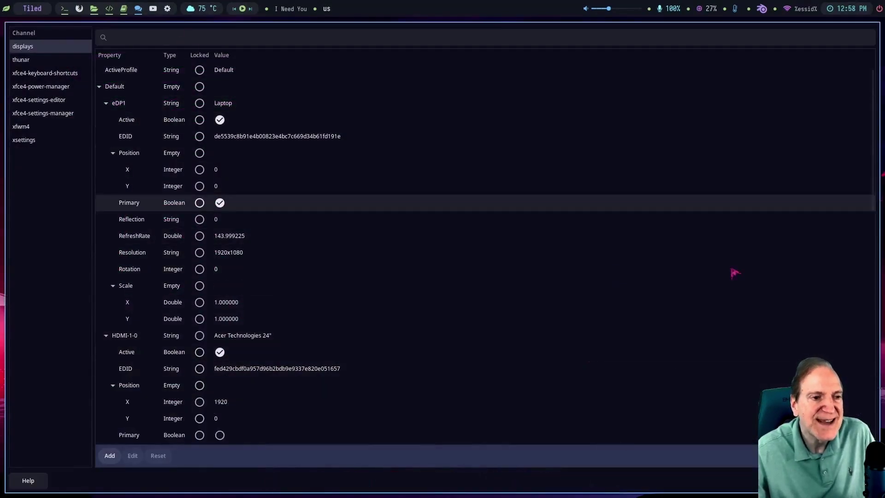
{"action": "key", "text": "super+q"}
- Launch Htop from the desktop menu's applications
{"action": "right_click", "coordinate": [520, 249]}
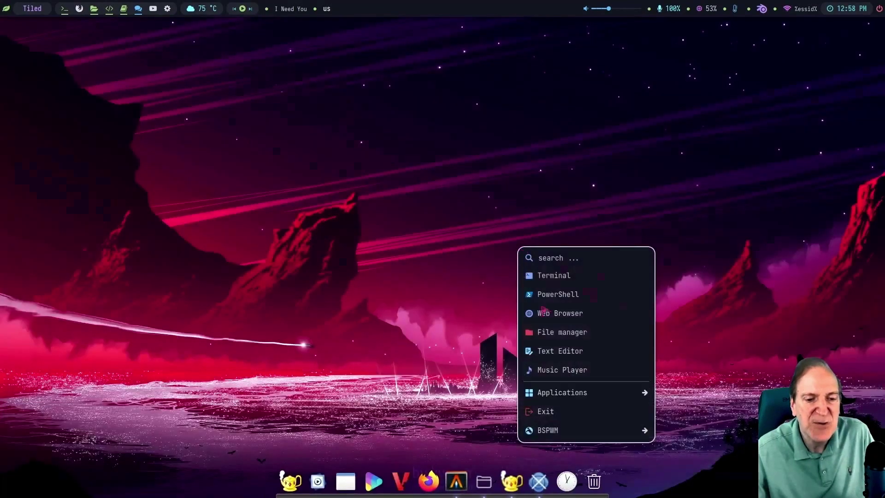
{"action": "mouse_move", "coordinate": [592, 397]}
{"action": "mouse_move", "coordinate": [688, 485]}
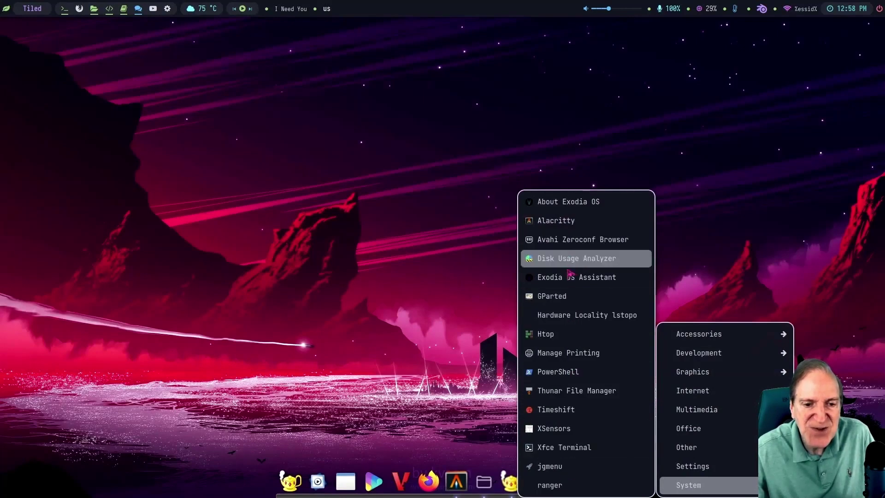
{"action": "left_click", "coordinate": [552, 335]}
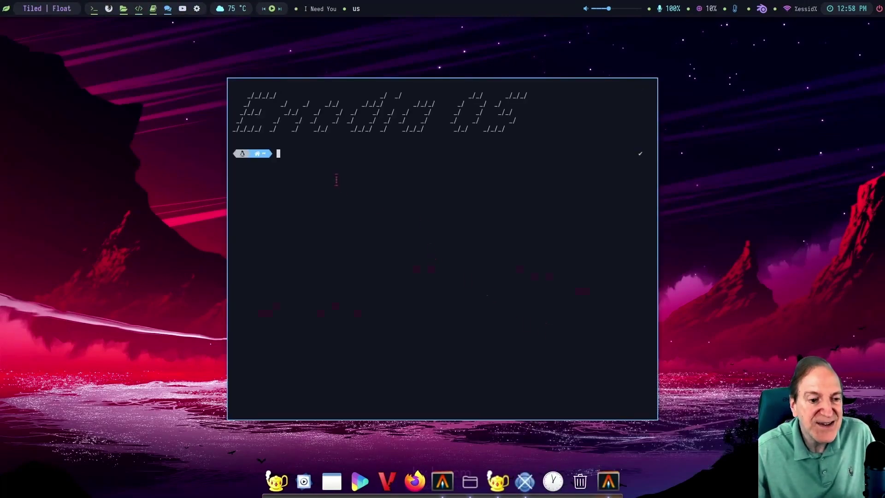
- Run htop to list processes, then switch through workspaces to an empty one
{"action": "type", "text": "h"}
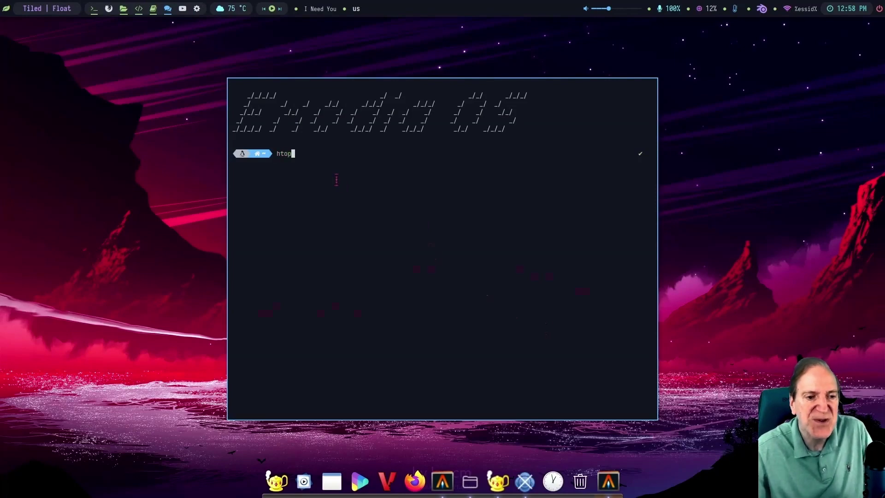
{"action": "type", "text": "top"}
{"action": "key", "text": "Return"}
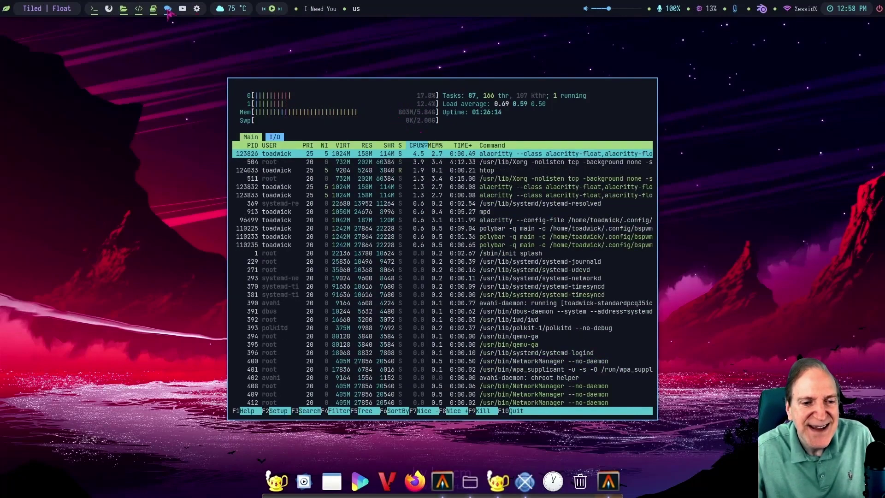
{"action": "left_click", "coordinate": [139, 9]}
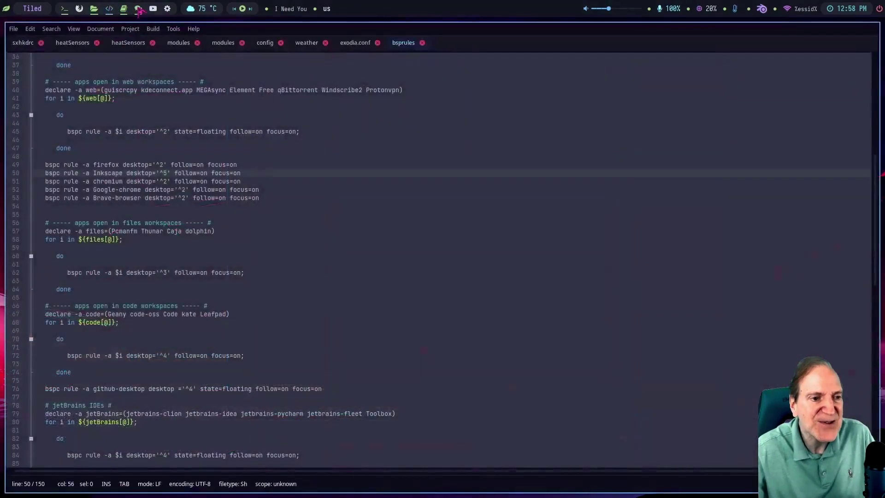
{"action": "left_click", "coordinate": [138, 9]}
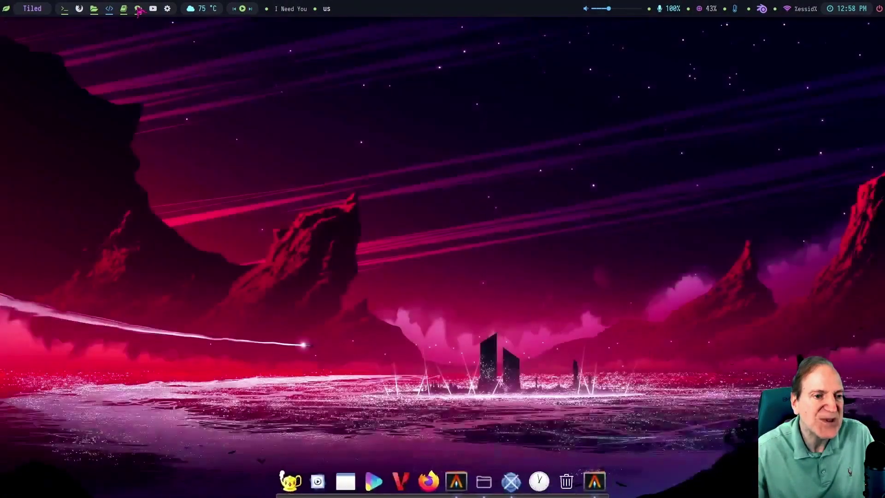
- Visit the file manager, installer terminal and wallpaper picker workspaces, ending on htop's workspace
{"action": "left_click", "coordinate": [95, 9]}
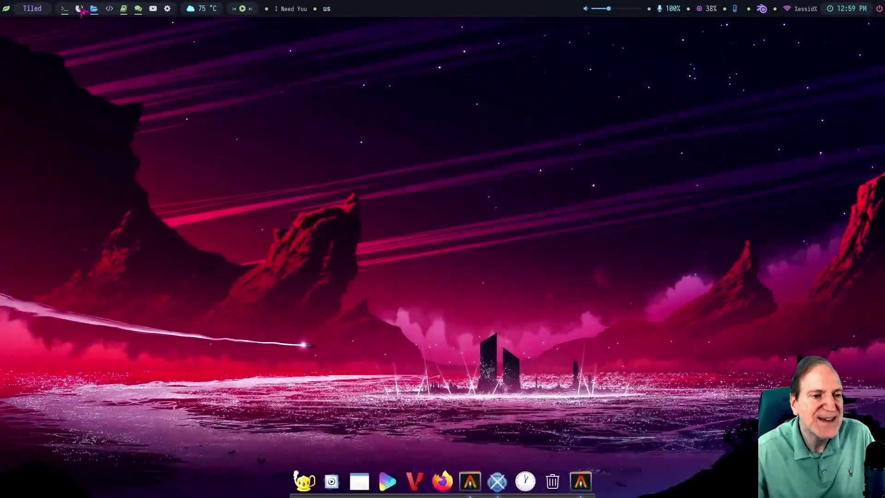
{"action": "left_click", "coordinate": [64, 9]}
{"action": "left_click", "coordinate": [64, 9]}
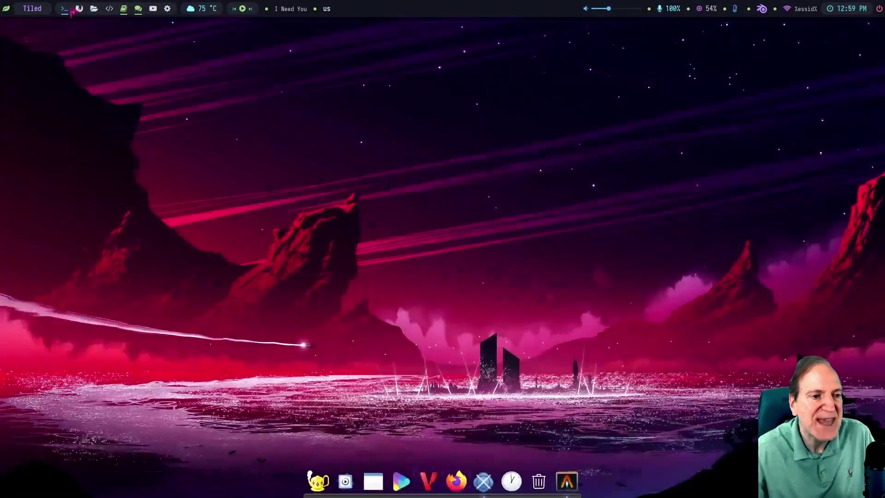
{"action": "left_click", "coordinate": [124, 9]}
{"action": "left_click", "coordinate": [124, 9]}
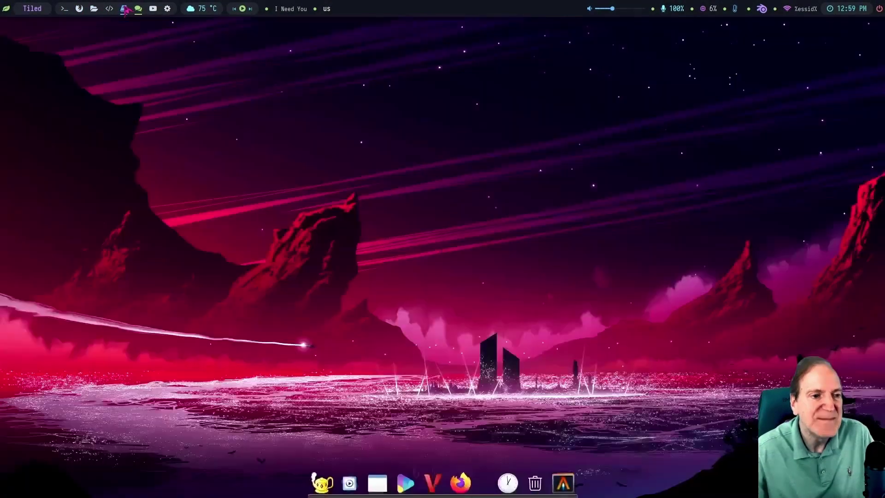
{"action": "left_click", "coordinate": [138, 10]}
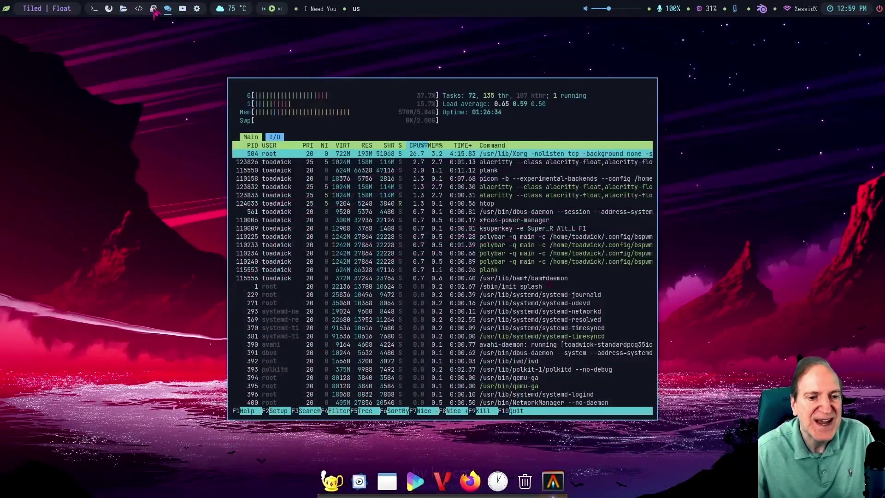
{"action": "key", "text": "q"}
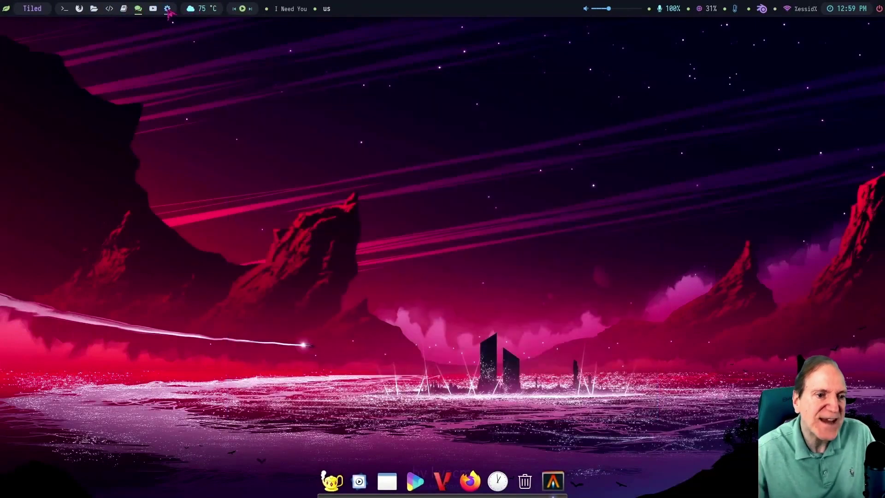
{"action": "left_click", "coordinate": [138, 9]}
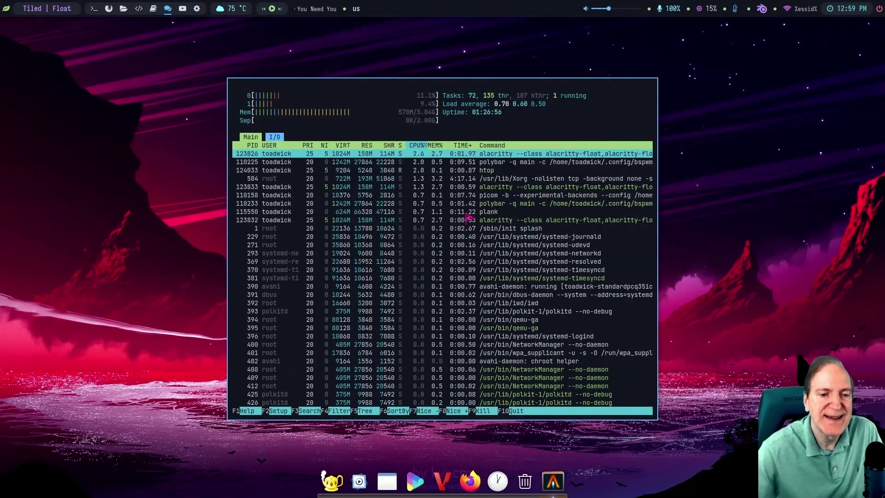
- Quit htop, launch ranger from Applications > System, then close its terminal
{"action": "key", "text": "q"}
{"action": "right_click", "coordinate": [417, 170]}
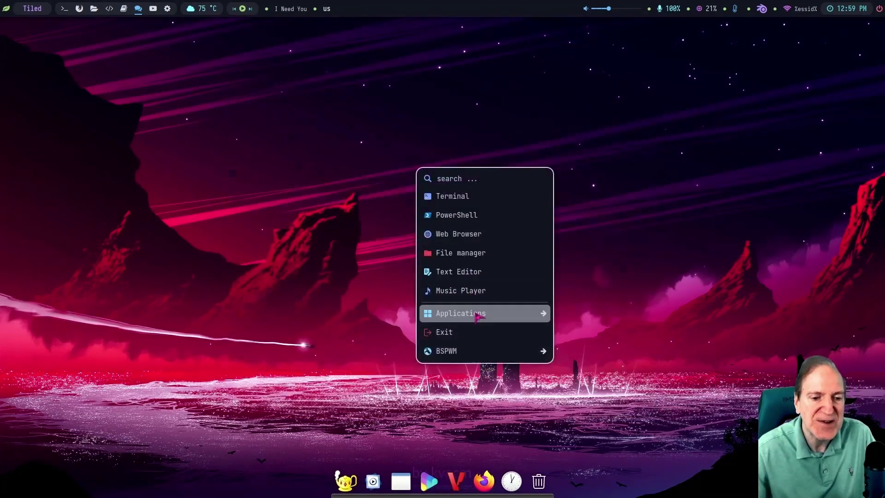
{"action": "mouse_move", "coordinate": [480, 314]}
{"action": "mouse_move", "coordinate": [610, 468]}
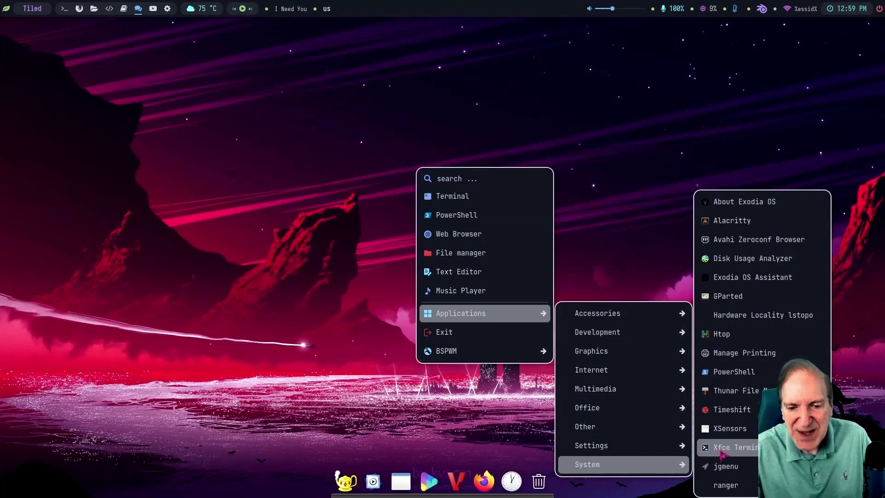
{"action": "left_click", "coordinate": [733, 486]}
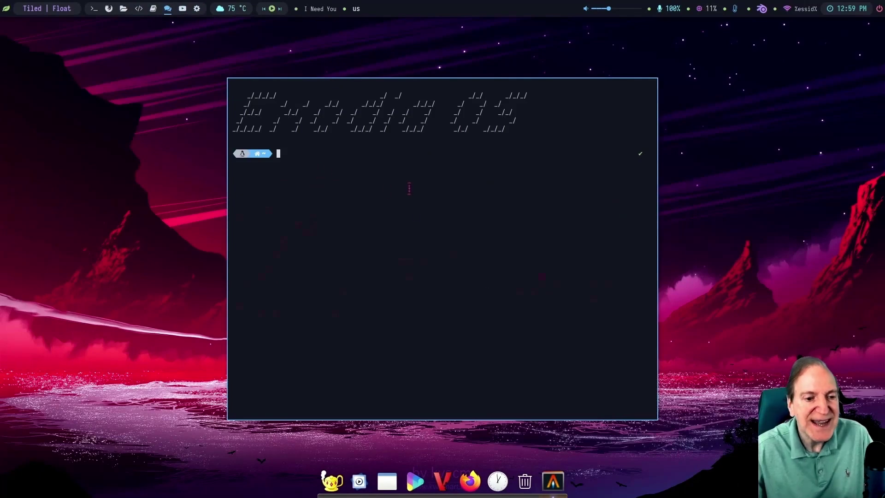
{"action": "key", "text": "super+q"}
- Reopen the desktop menu and bring up its BSPWM submenu
{"action": "right_click", "coordinate": [315, 157]}
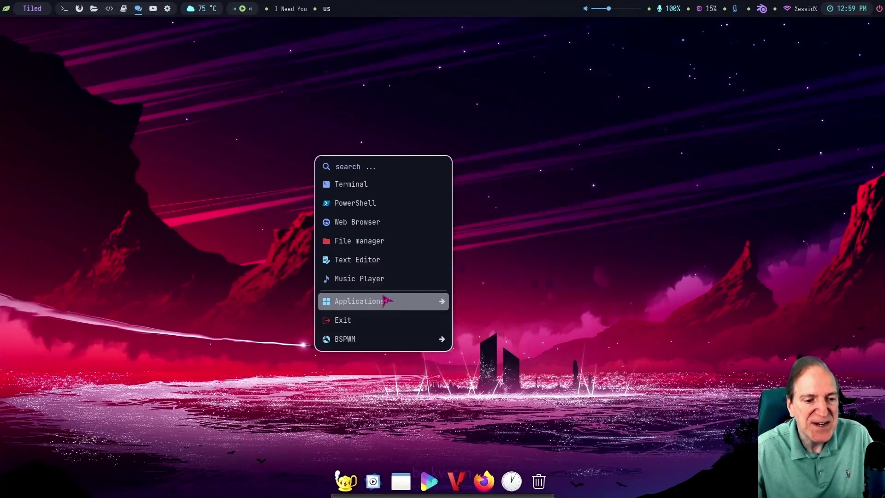
{"action": "mouse_move", "coordinate": [385, 301]}
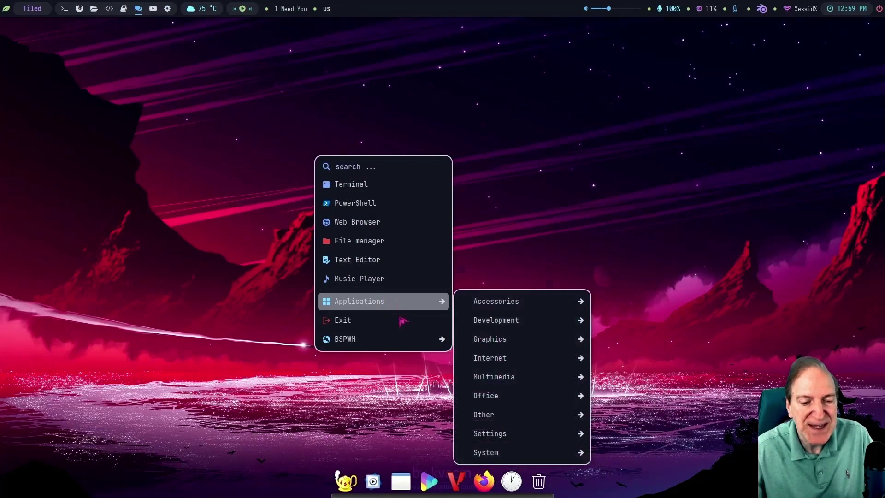
{"action": "mouse_move", "coordinate": [408, 340]}
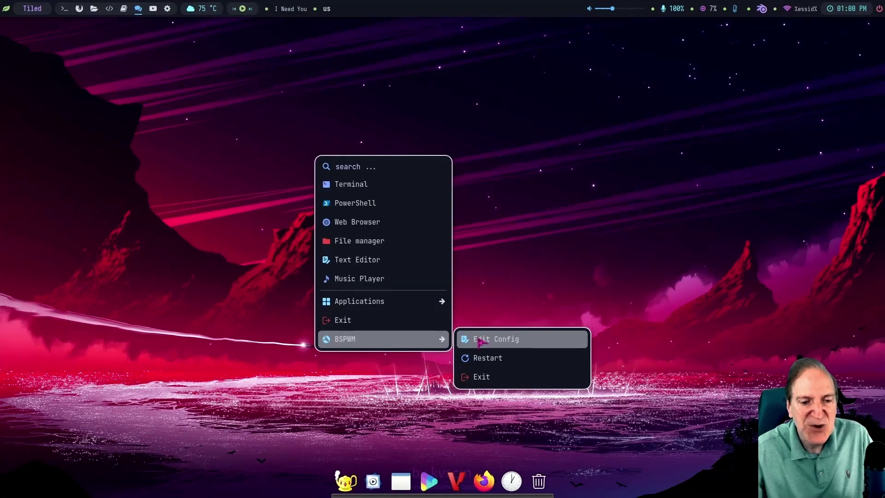
- Open bspwmrc via BSPWM > Edit Config, scroll through it in Neovim, then close it
{"action": "left_click", "coordinate": [481, 340]}
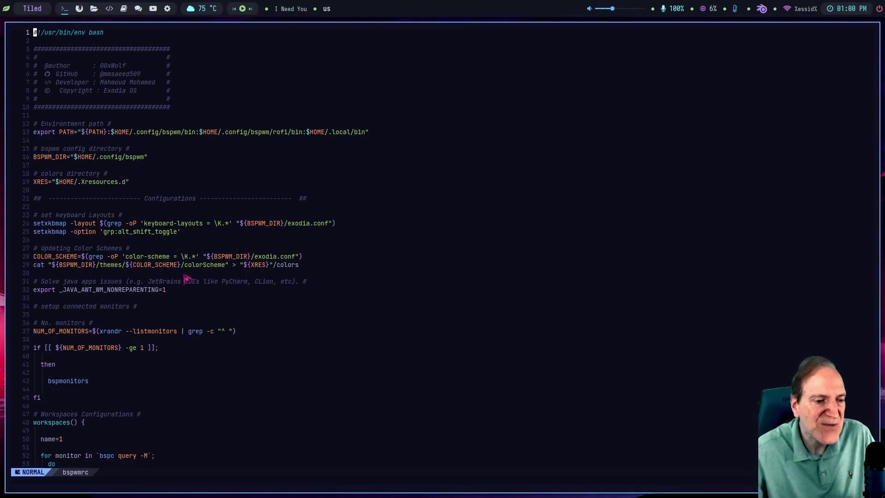
{"action": "scroll", "coordinate": [265, 318], "scroll_direction": "down", "scroll_amount": 7}
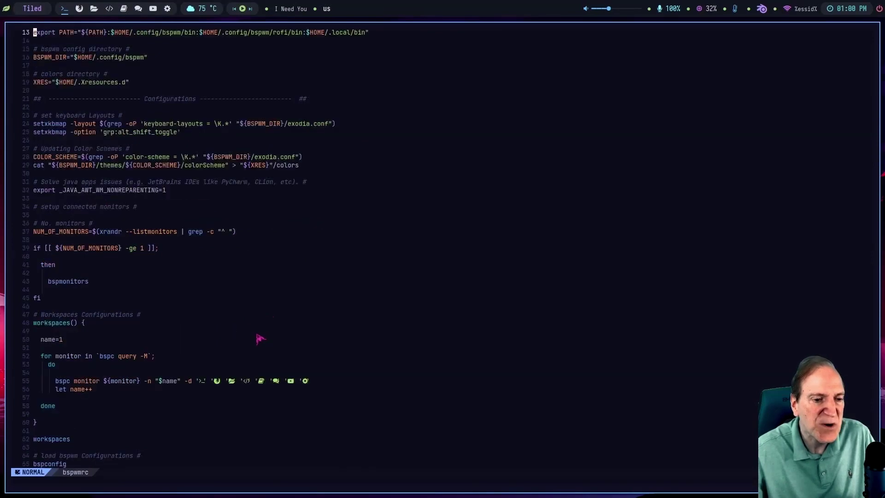
{"action": "scroll", "coordinate": [261, 339], "scroll_direction": "down", "scroll_amount": 8}
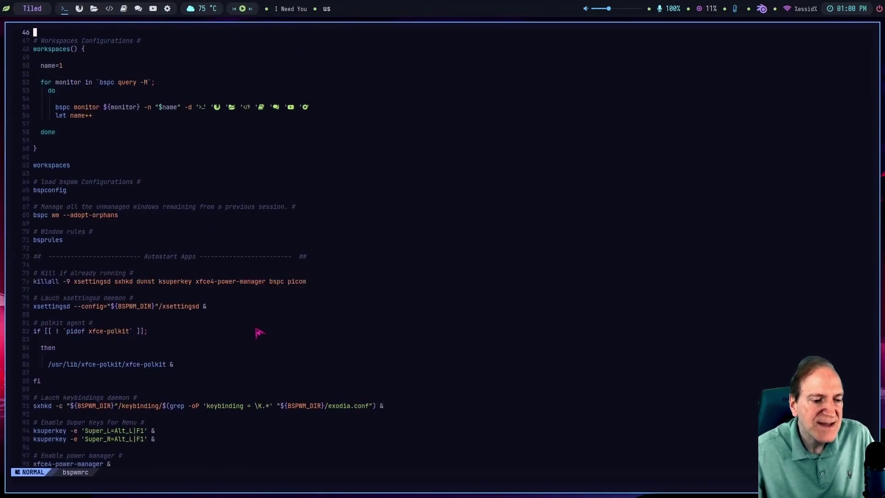
{"action": "scroll", "coordinate": [259, 329], "scroll_direction": "up", "scroll_amount": 10}
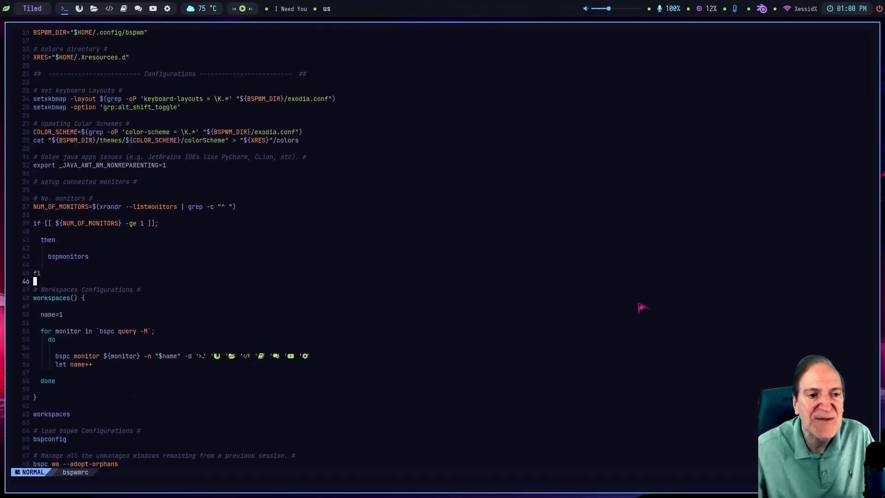
{"action": "key", "text": "super+q"}
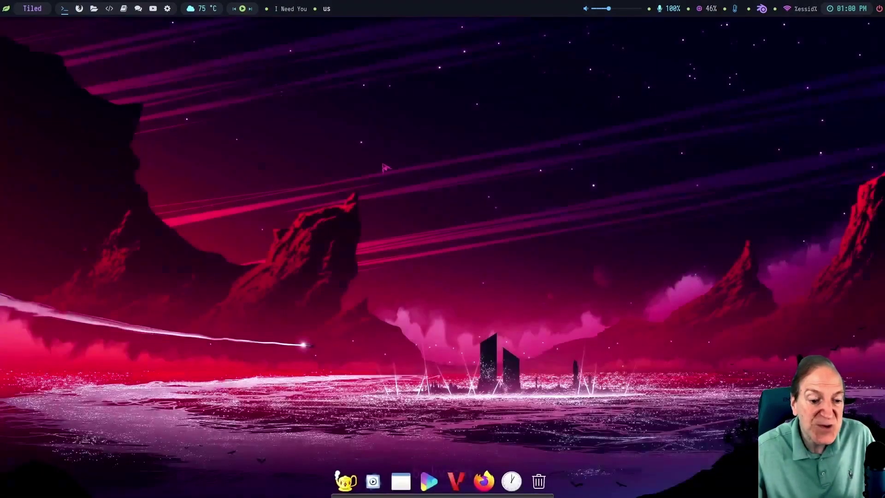
{"action": "right_click", "coordinate": [385, 166]}
{"action": "mouse_move", "coordinate": [455, 313]}
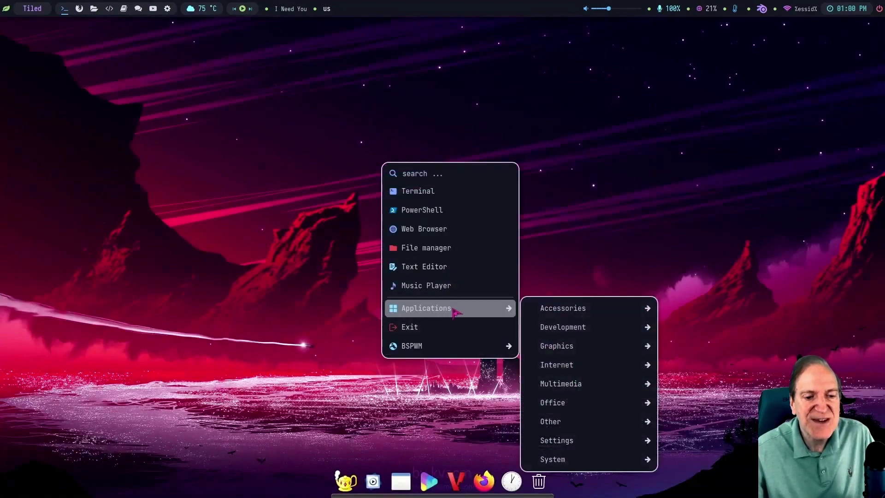
{"action": "mouse_move", "coordinate": [567, 312]}
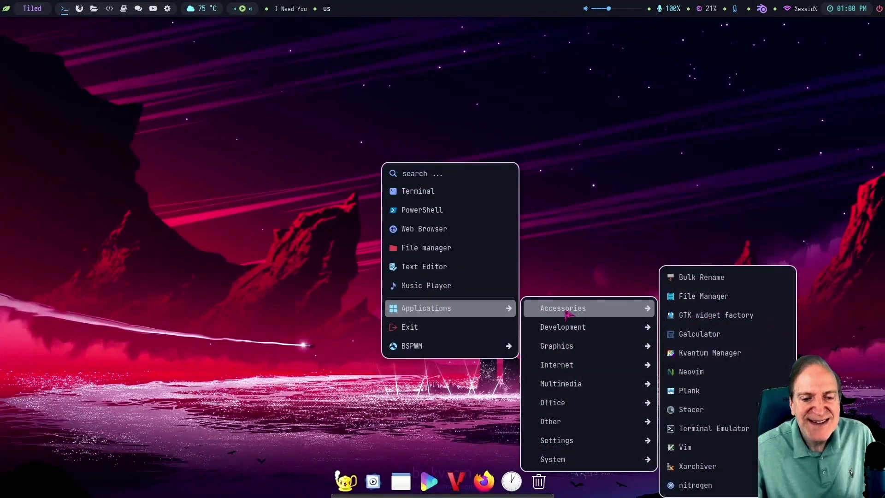
{"action": "mouse_move", "coordinate": [570, 330]}
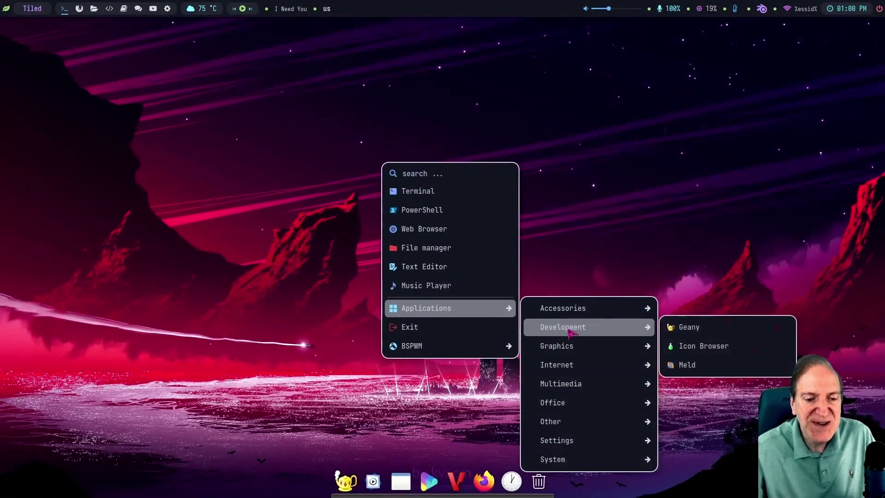
{"action": "left_click", "coordinate": [566, 248]}
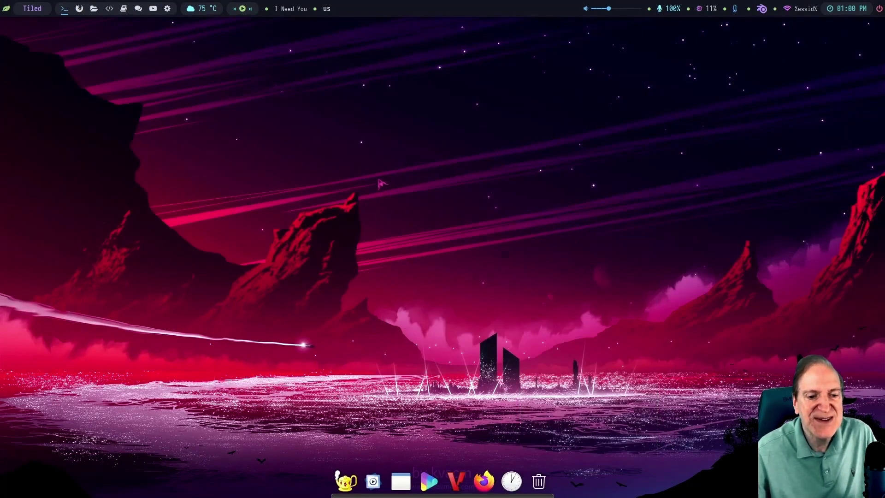